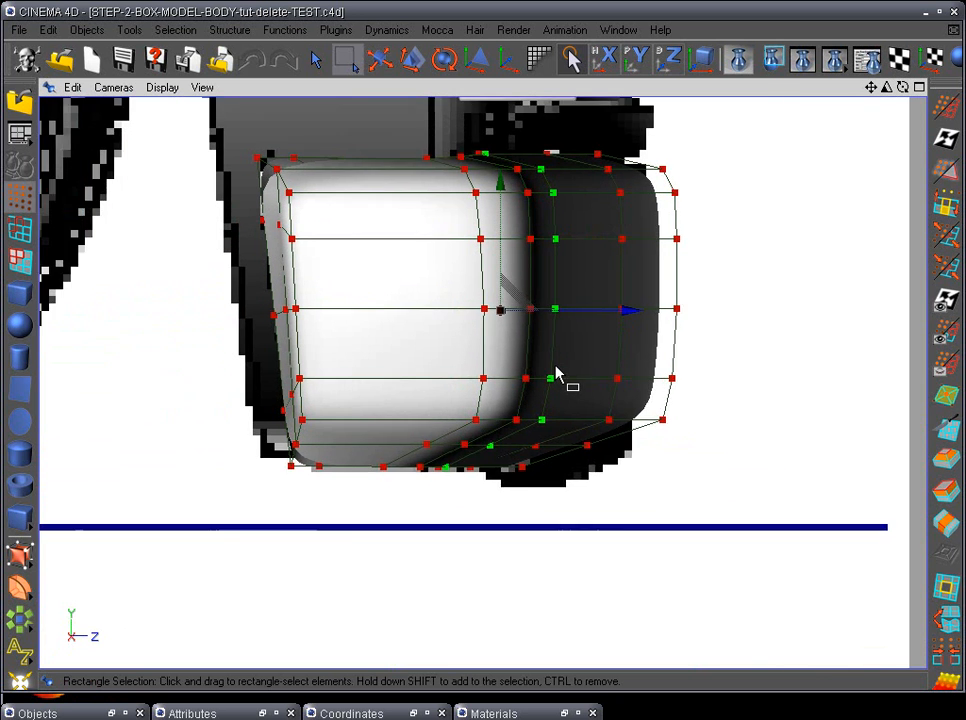
Select the bumper's bottom row of points in the side view and raise them slightly.
scroll(567, 440, "up", 3)
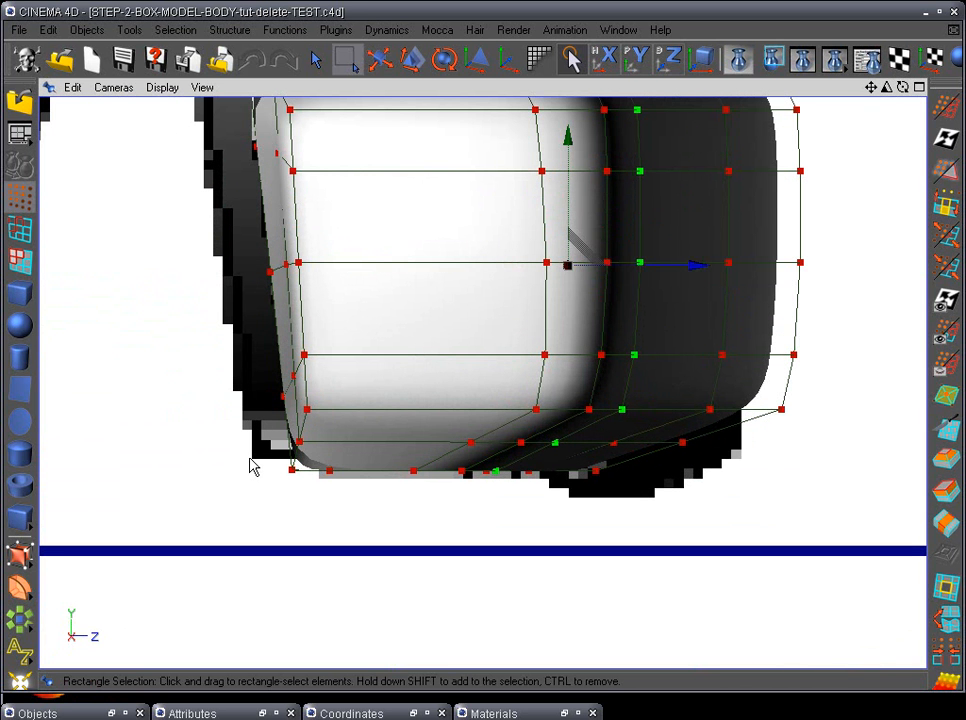
left_click_drag(251, 459, 621, 537)
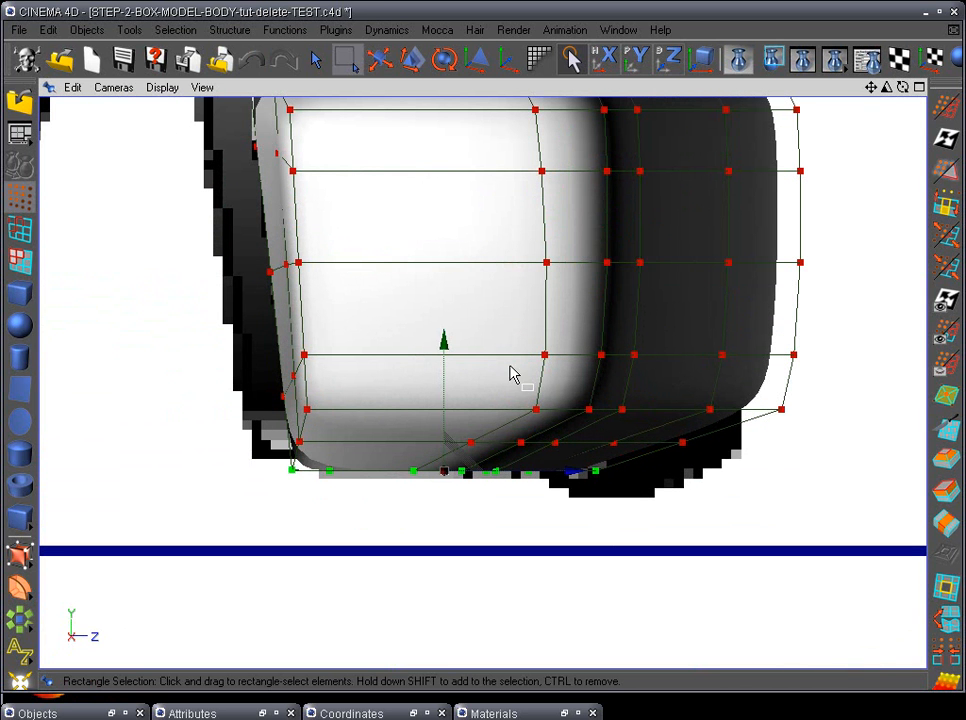
left_click_drag(443, 348, 444, 334)
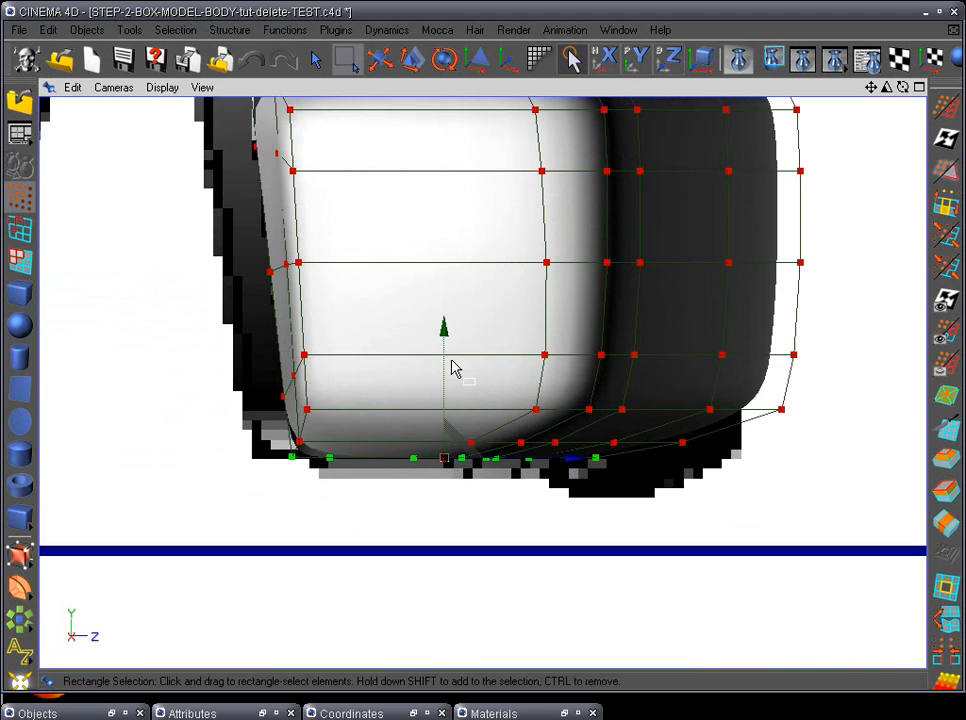
Use the Knife in Loop mode to cut the bumper about midway between its centre loop and the neighbouring loop on each side.
key("F1")
left_click(507, 428)
left_click_drag(507, 433, 521, 413, "alt")
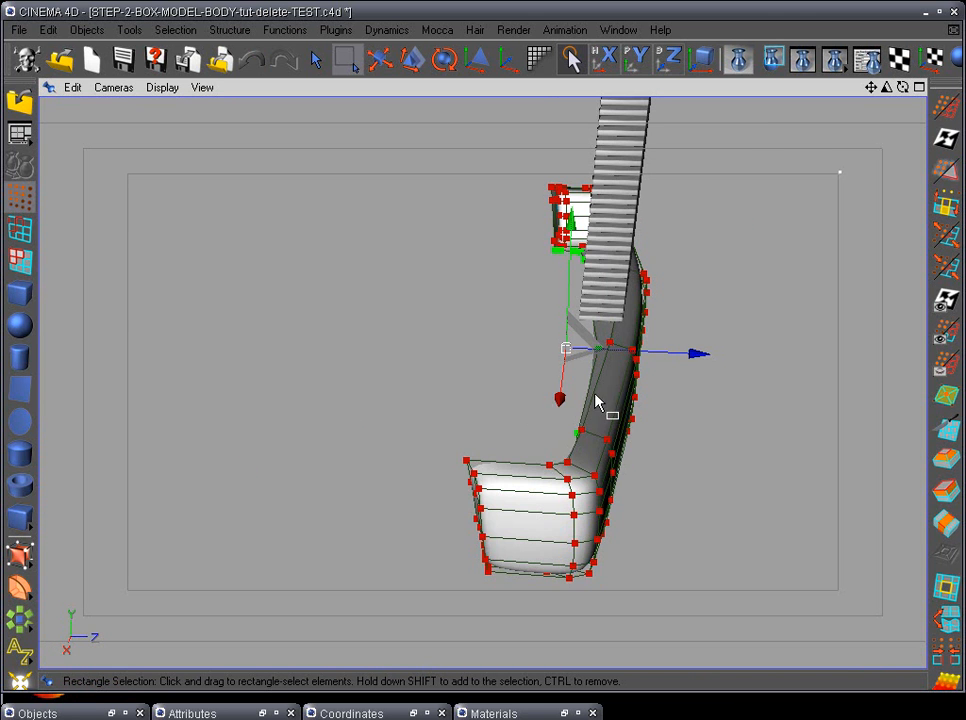
left_click_drag(596, 402, 546, 481, "alt")
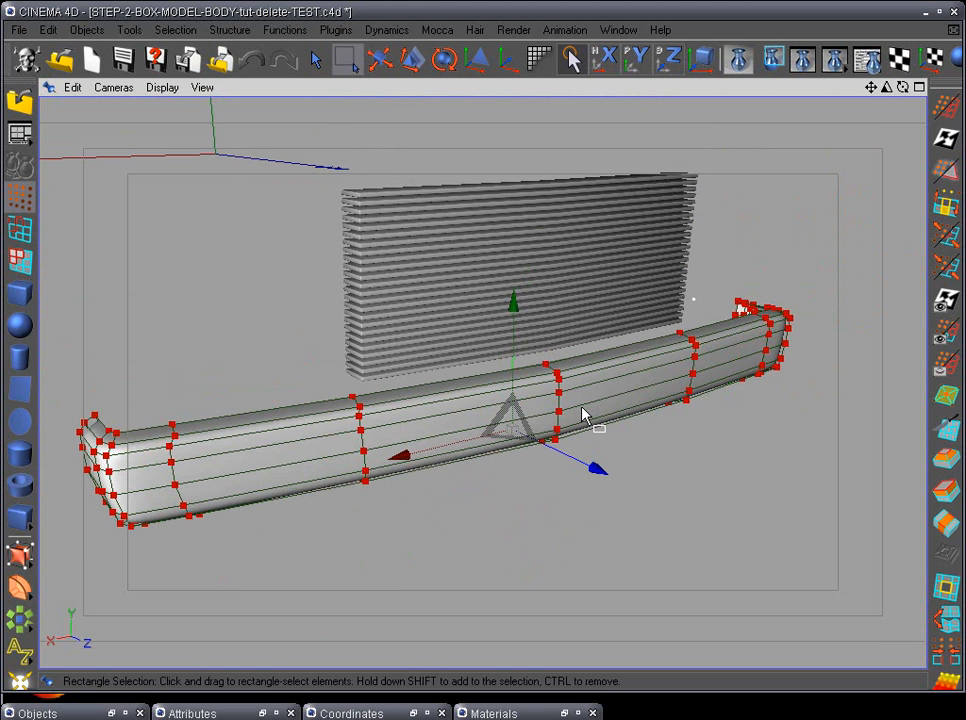
left_click_drag(583, 415, 619, 498, "alt")
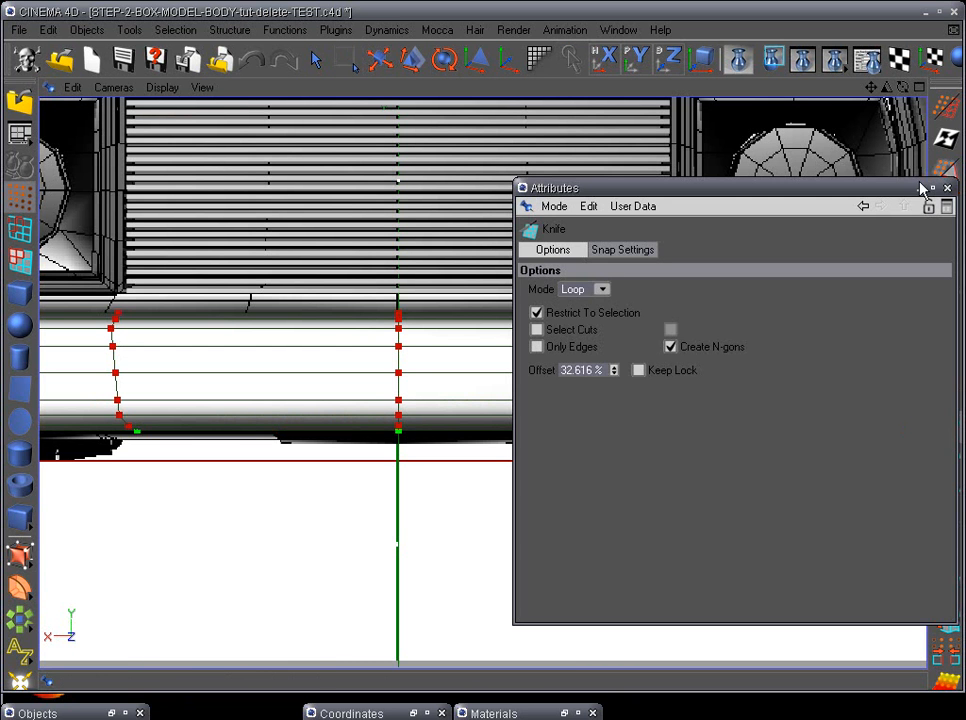
left_click(930, 188)
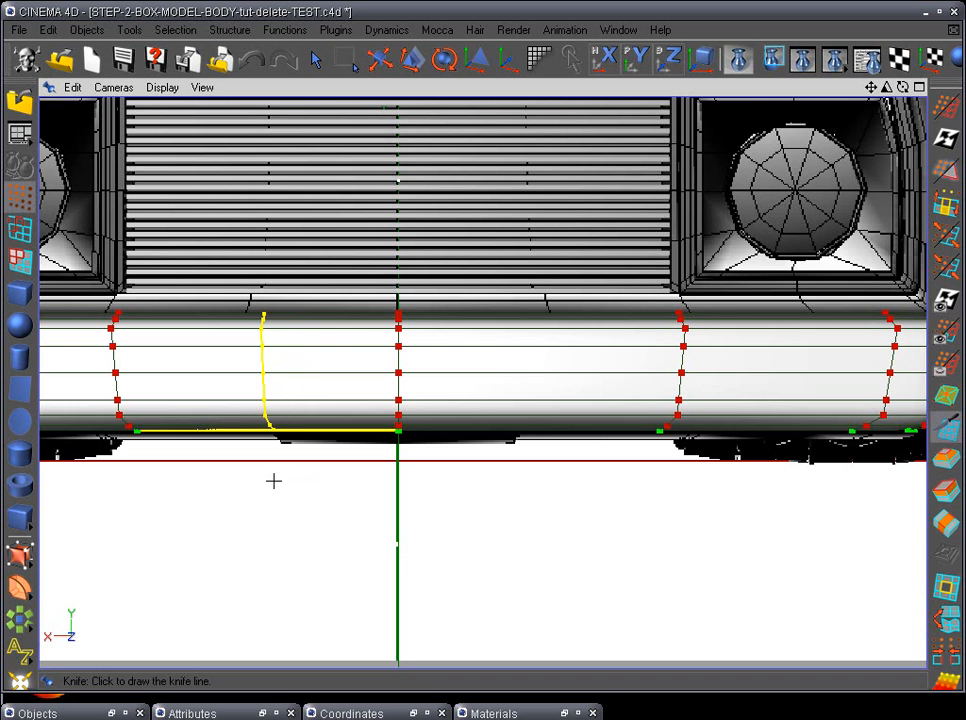
left_click(269, 481)
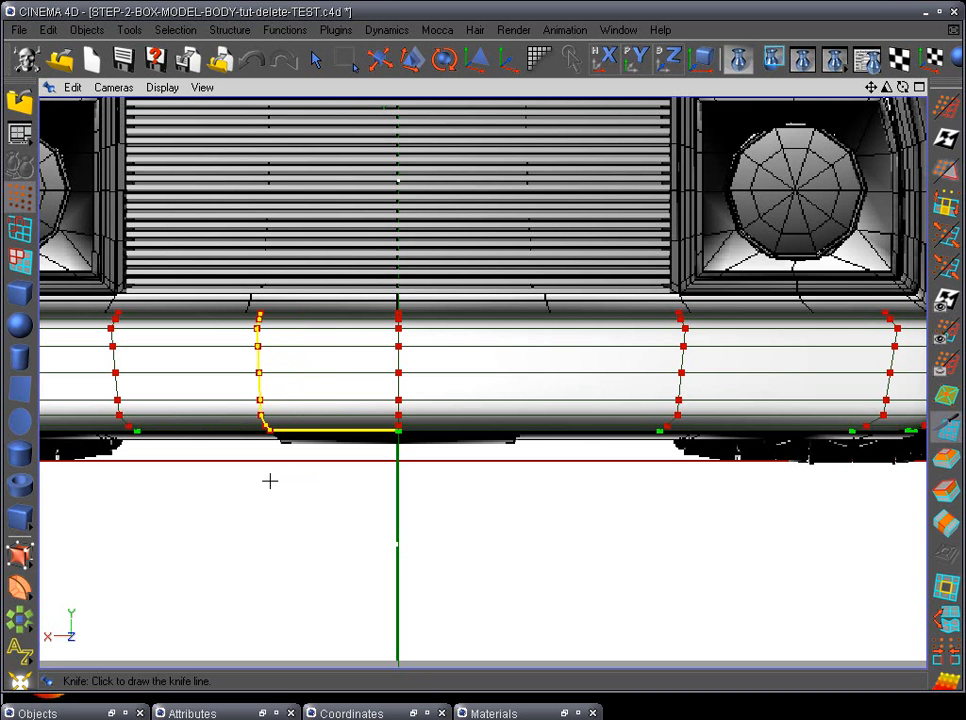
left_click(519, 481)
Add another loop cut close beside the new loop on the bumper's +X half, and undo the stray extra cut.
middle_click_drag(467, 500, 654, 513, "alt")
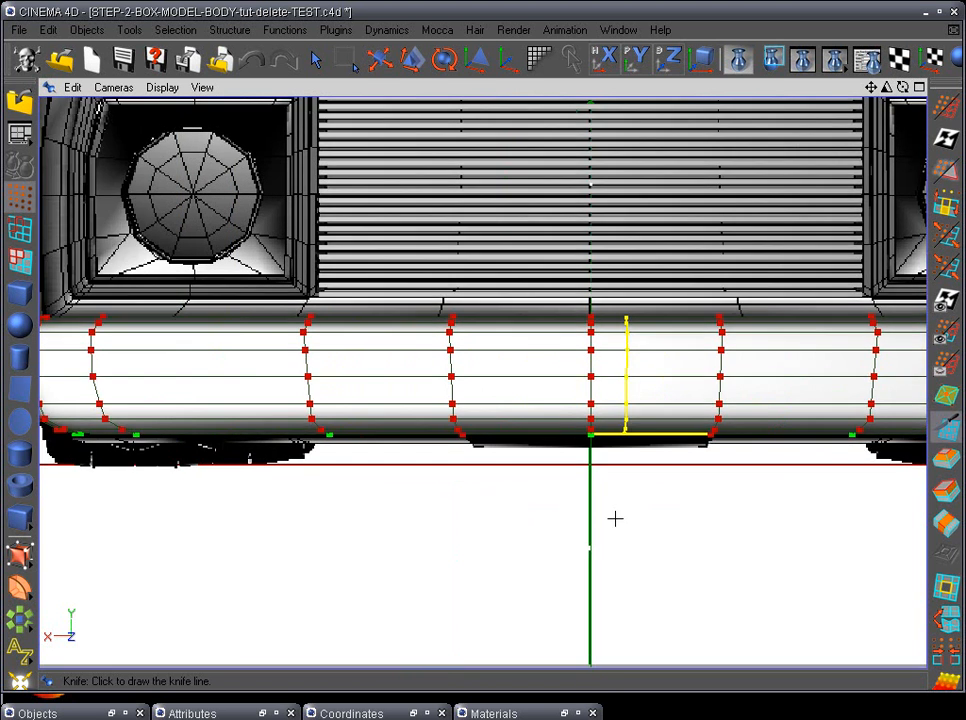
right_click_drag(615, 518, 455, 571, "alt")
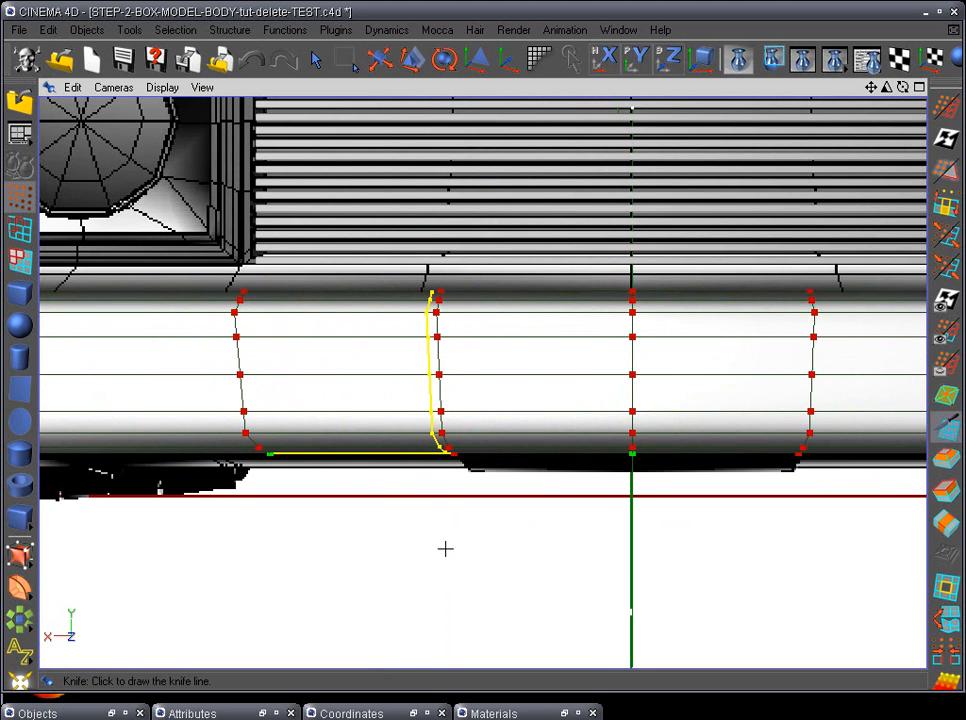
left_click(445, 549)
key("F1")
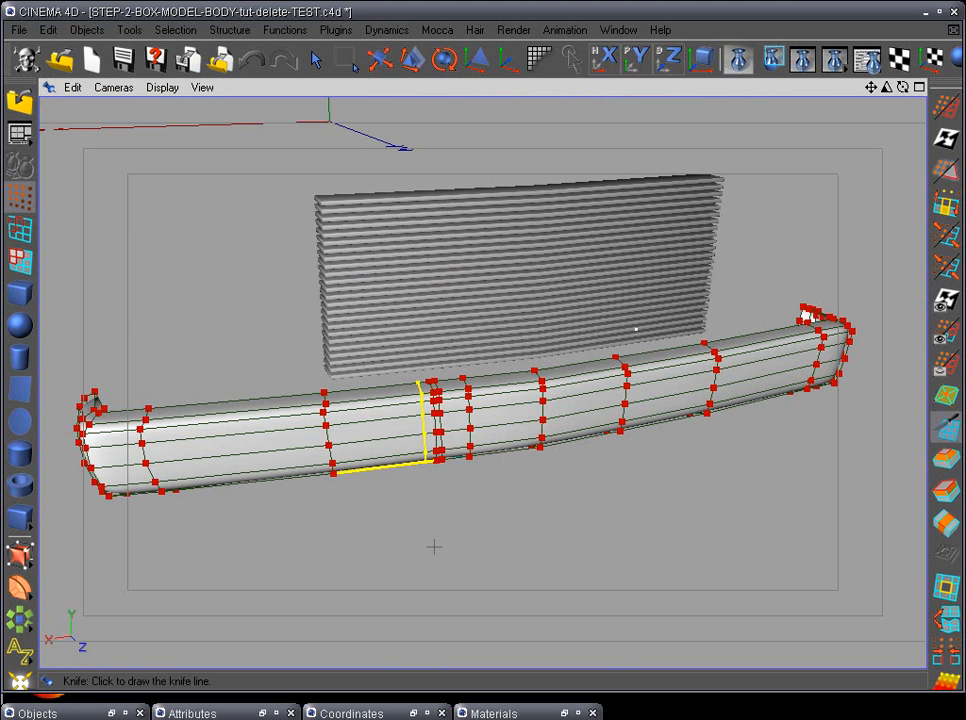
key("ctrl+z")
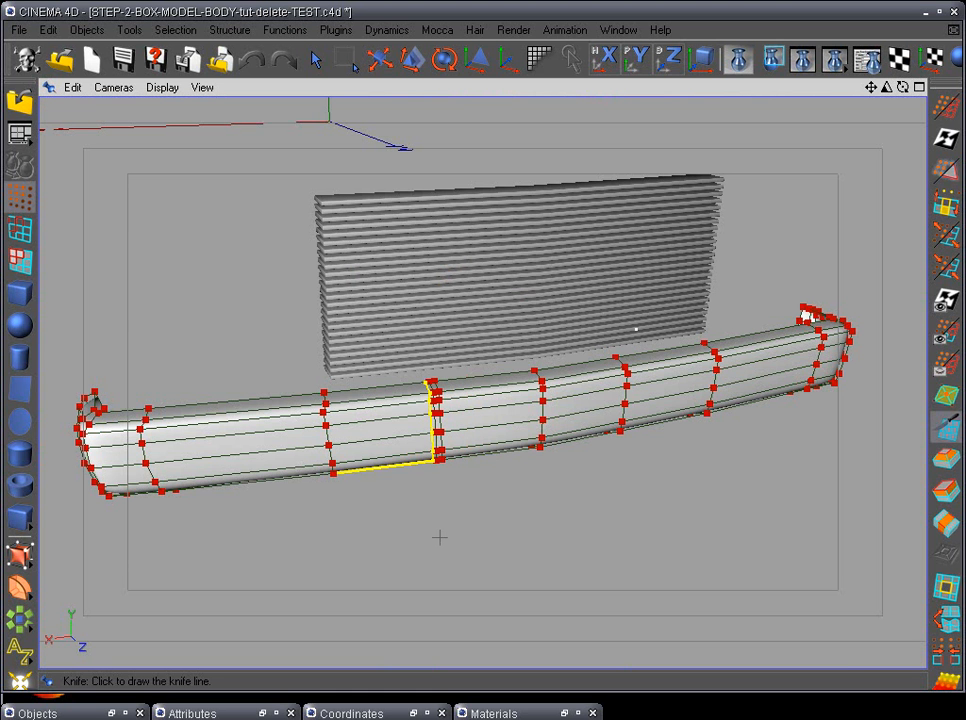
Set the transparency brightness of the material Mat to 12% so the reference shows through the bumper.
scroll(440, 529, "up", 5)
middle_click_drag(440, 528, 720, 505)
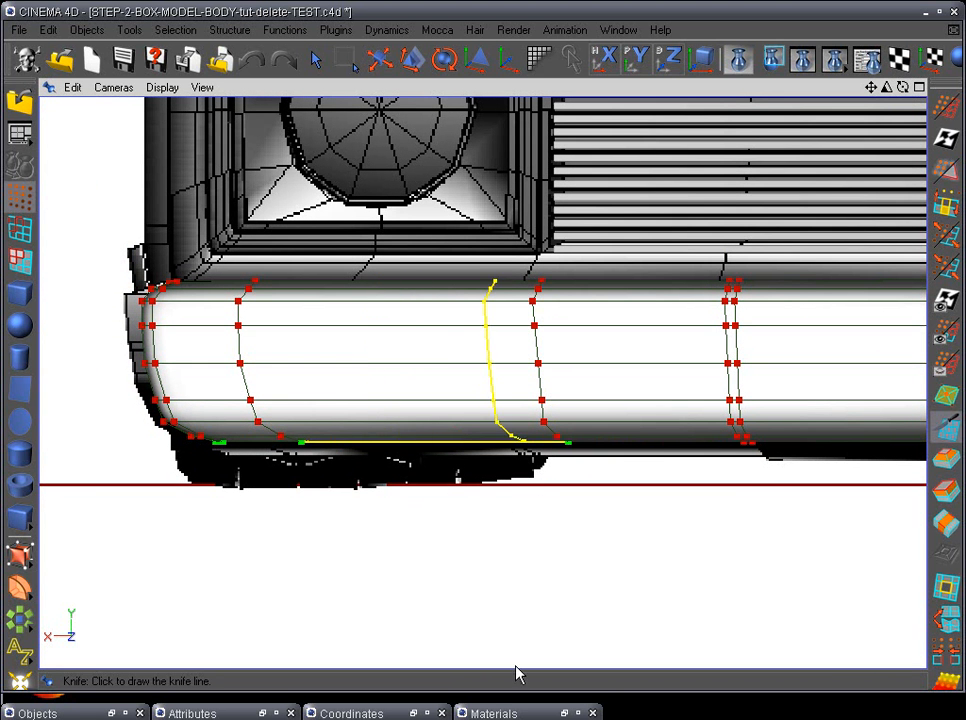
left_click(563, 714)
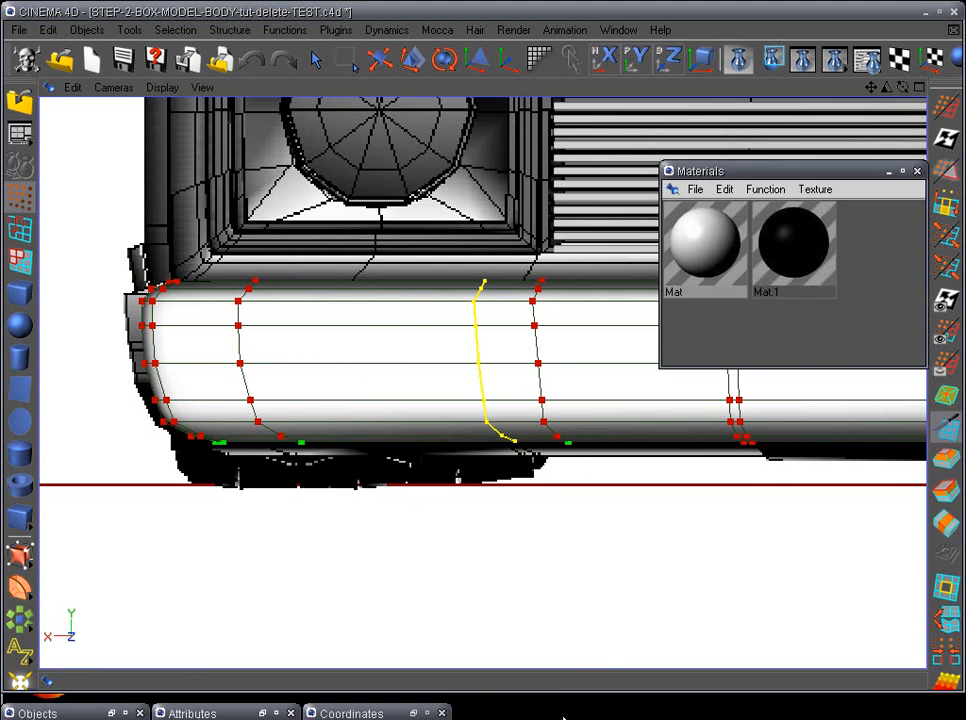
double_click(707, 255)
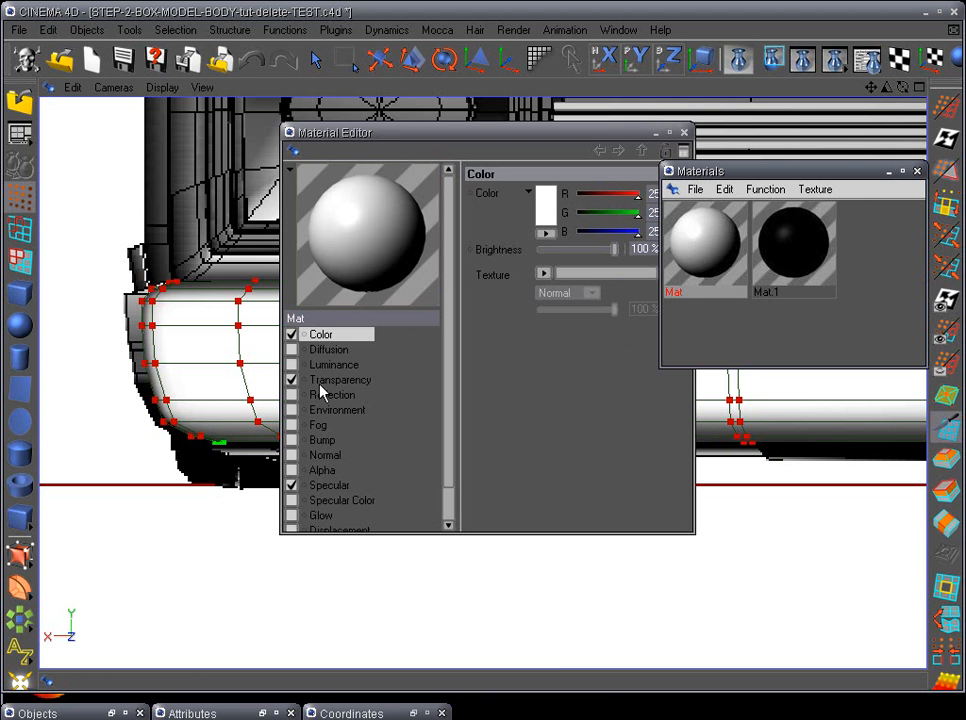
left_click(320, 385)
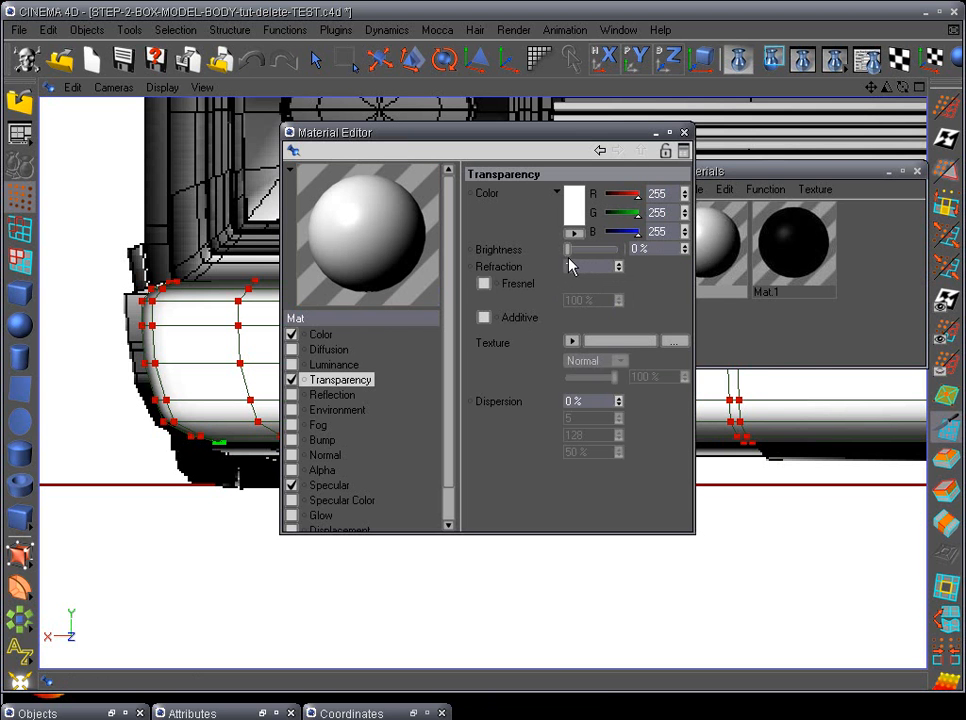
left_click_drag(572, 255, 575, 257)
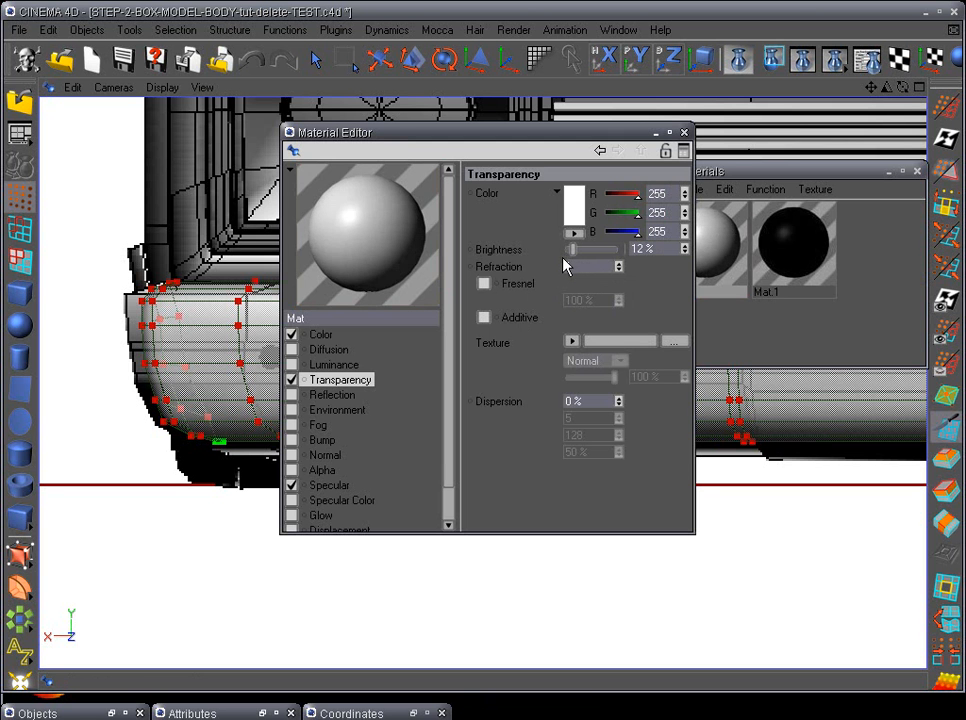
left_click(669, 132)
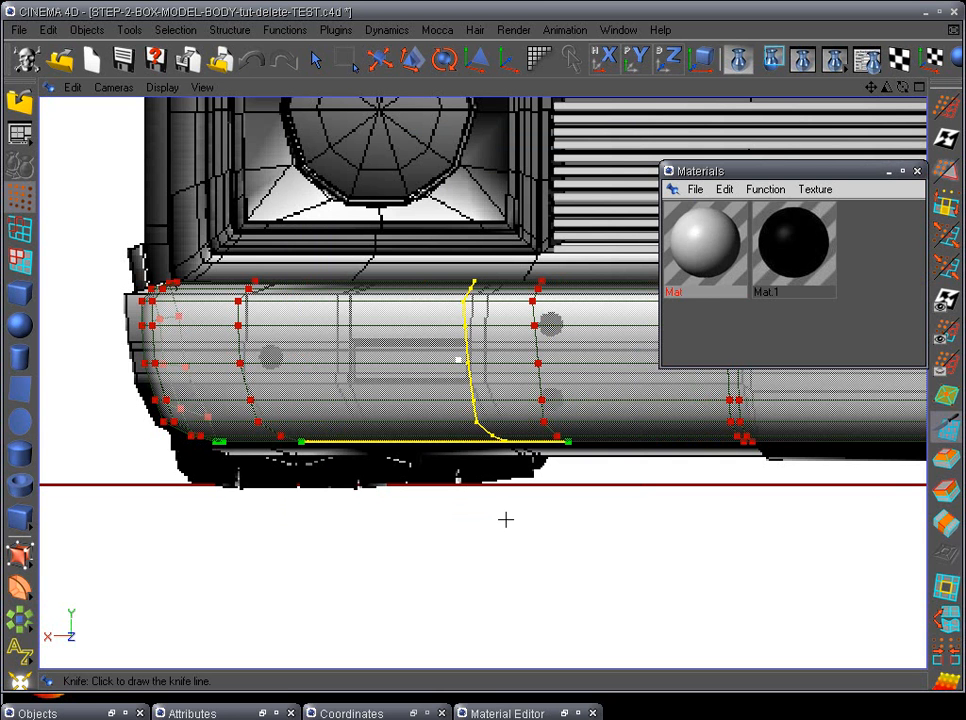
Switch the Knife to Line mode and cut the bumper vertically along both side edges of the rectangular outline in the front reference.
double_click(950, 433)
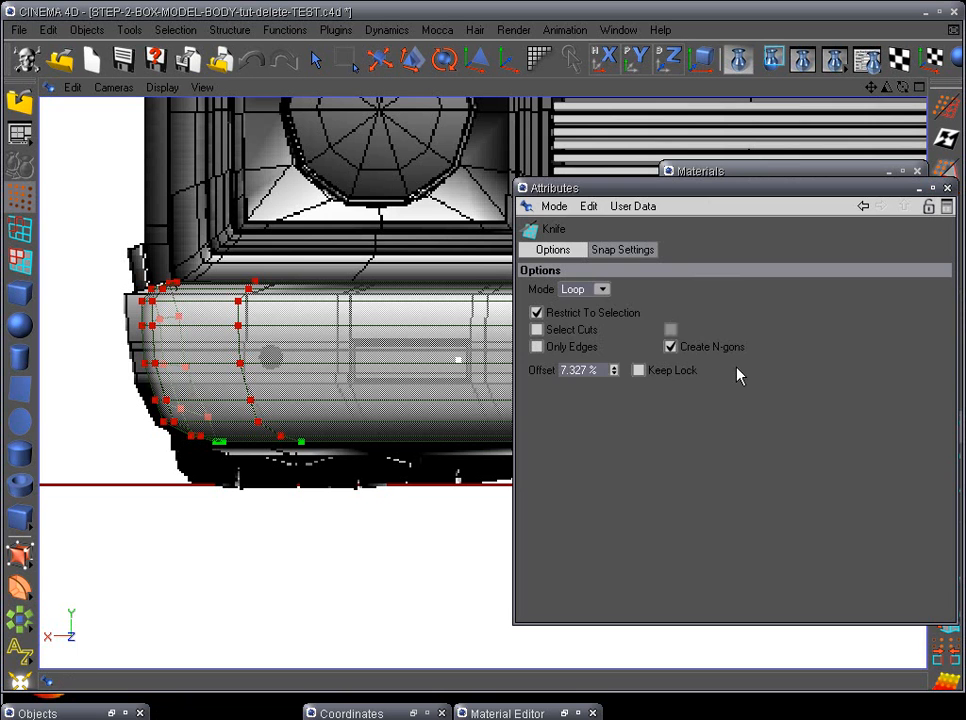
left_click(603, 289)
left_click(610, 305)
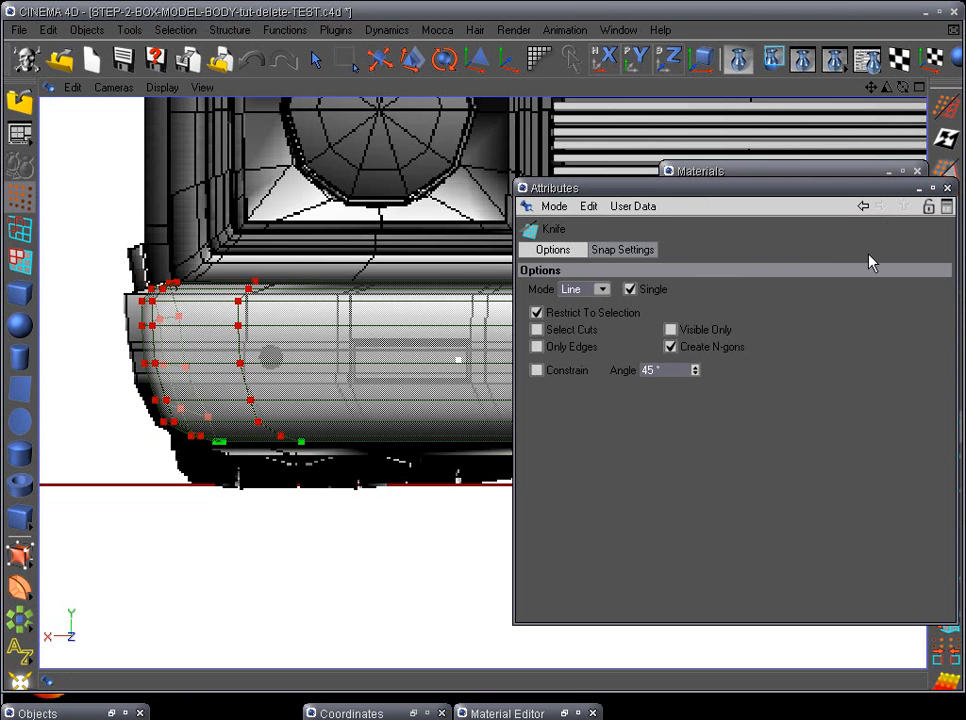
left_click(921, 189)
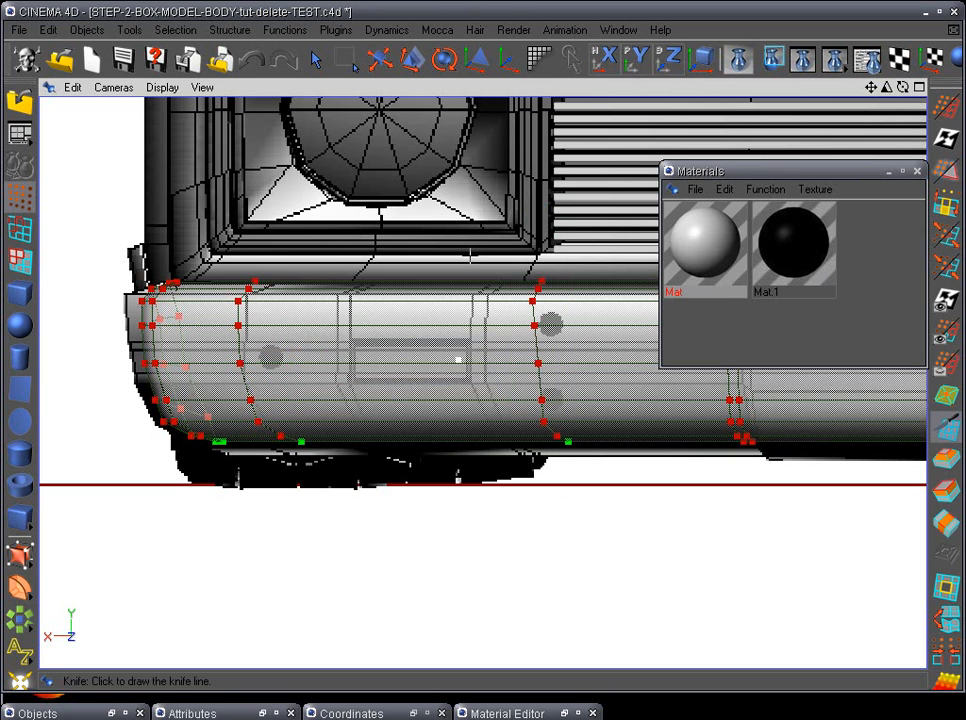
left_click_drag(469, 255, 471, 505)
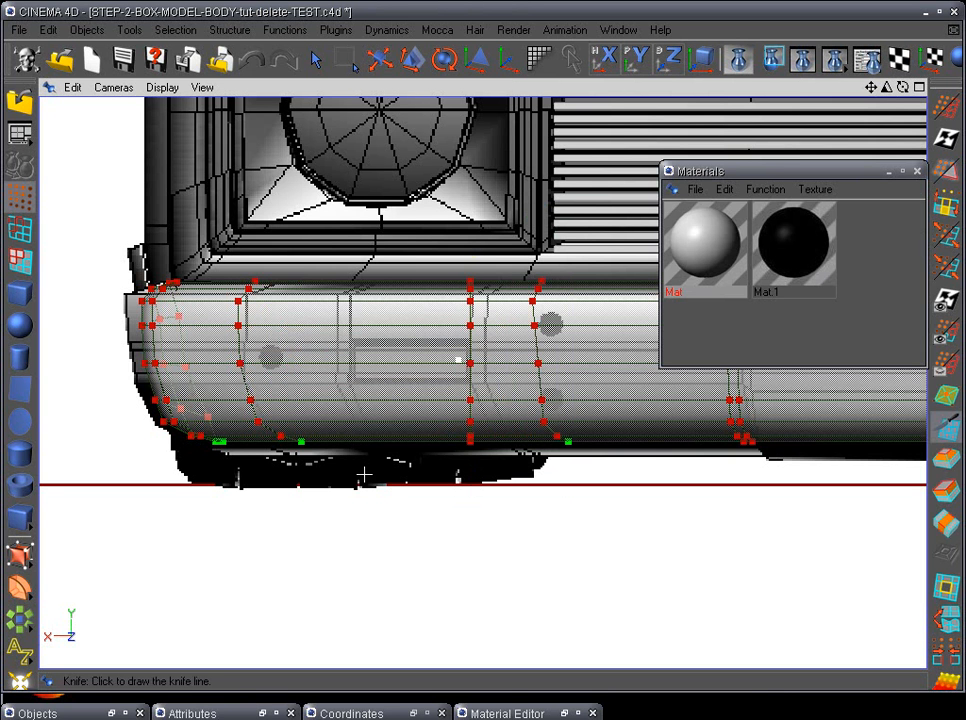
left_click_drag(351, 264, 352, 467)
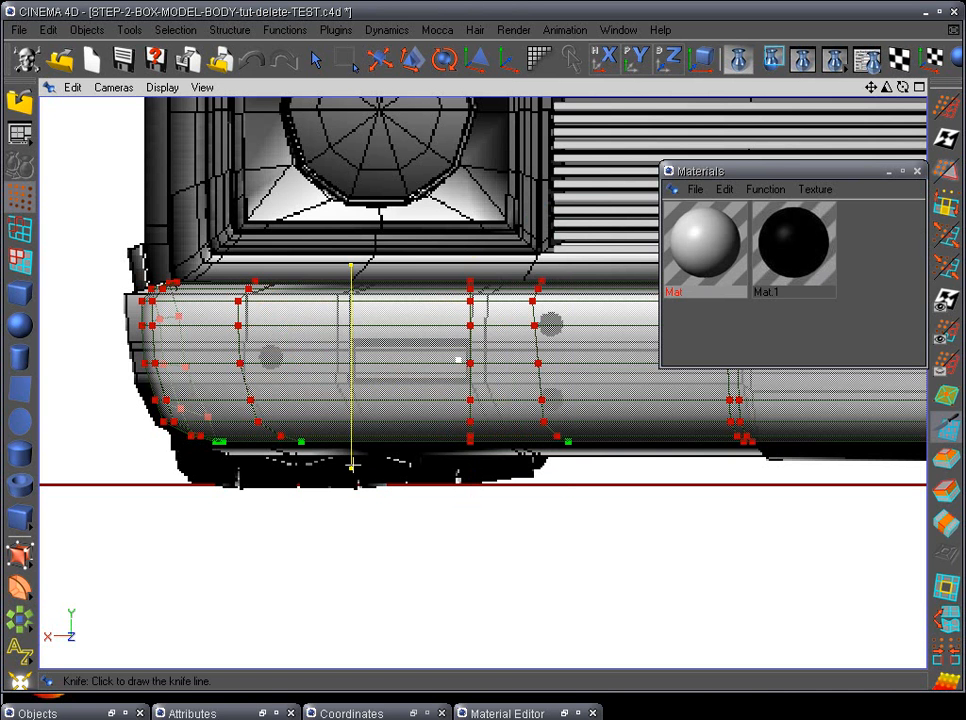
left_click_drag(352, 516, 352, 516)
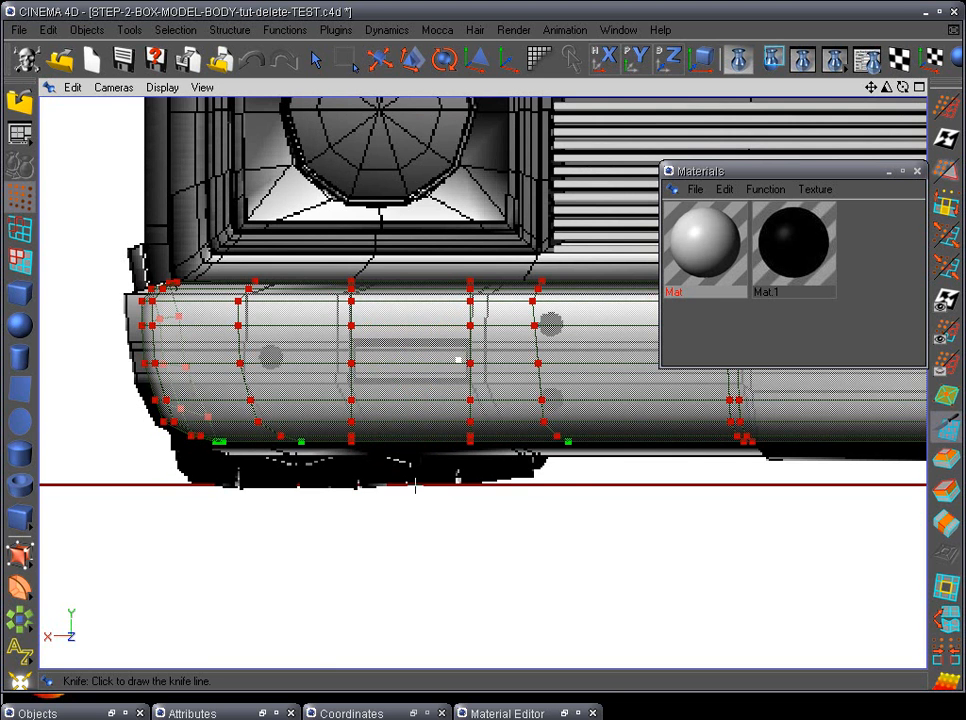
Select the lower points on the inner loop of the closely spaced pair and move them forward along Z by about 1.7.
key("F1")
left_click_drag(420, 492, 498, 561, "alt")
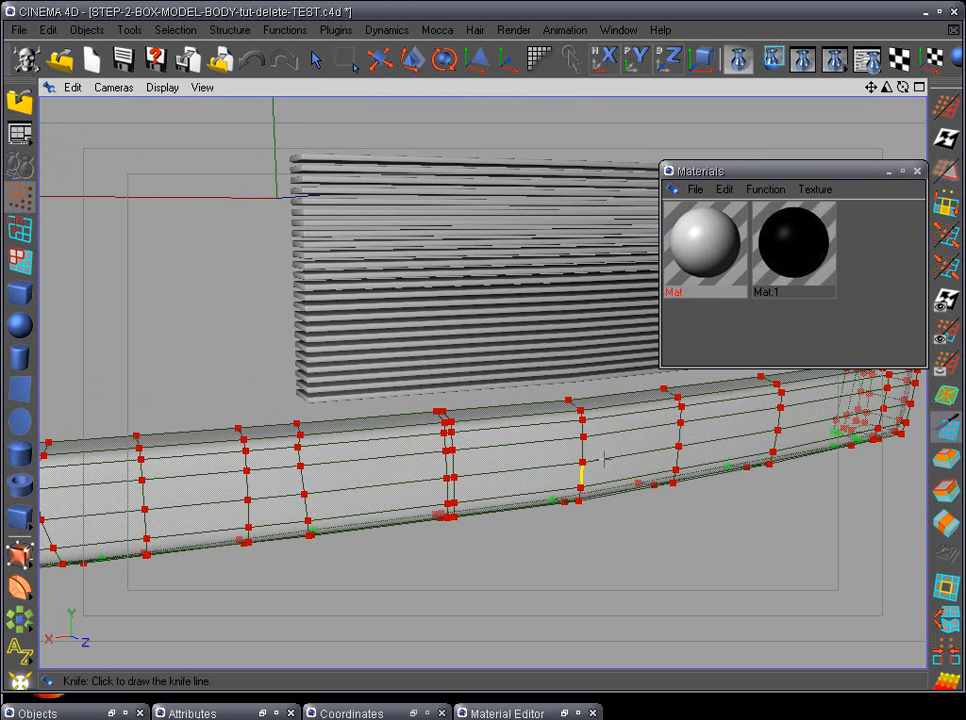
left_click(889, 172)
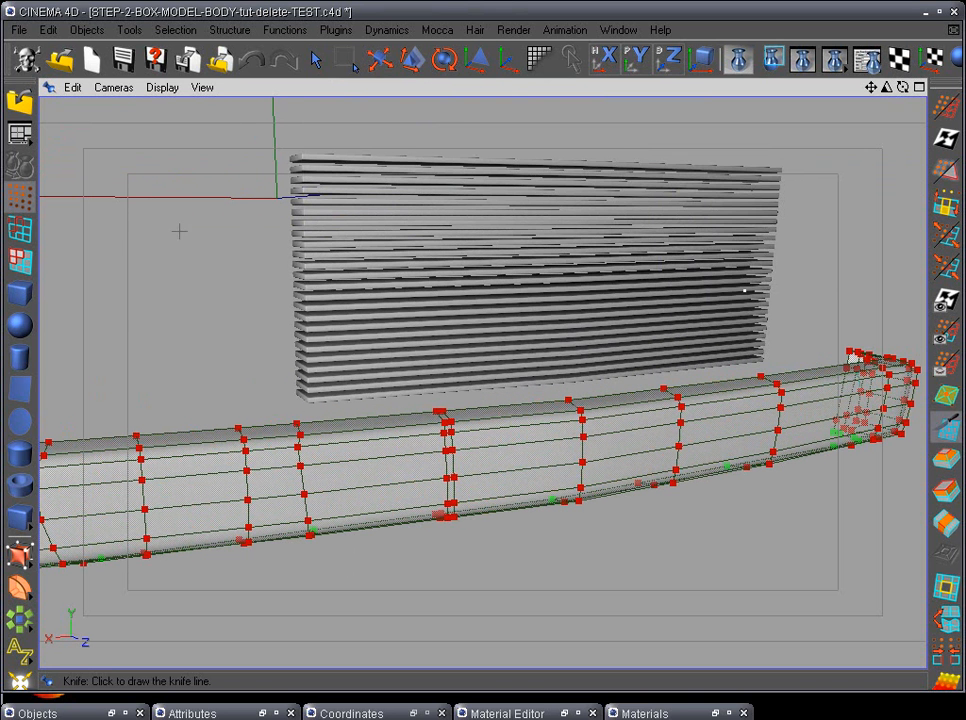
left_click(315, 67)
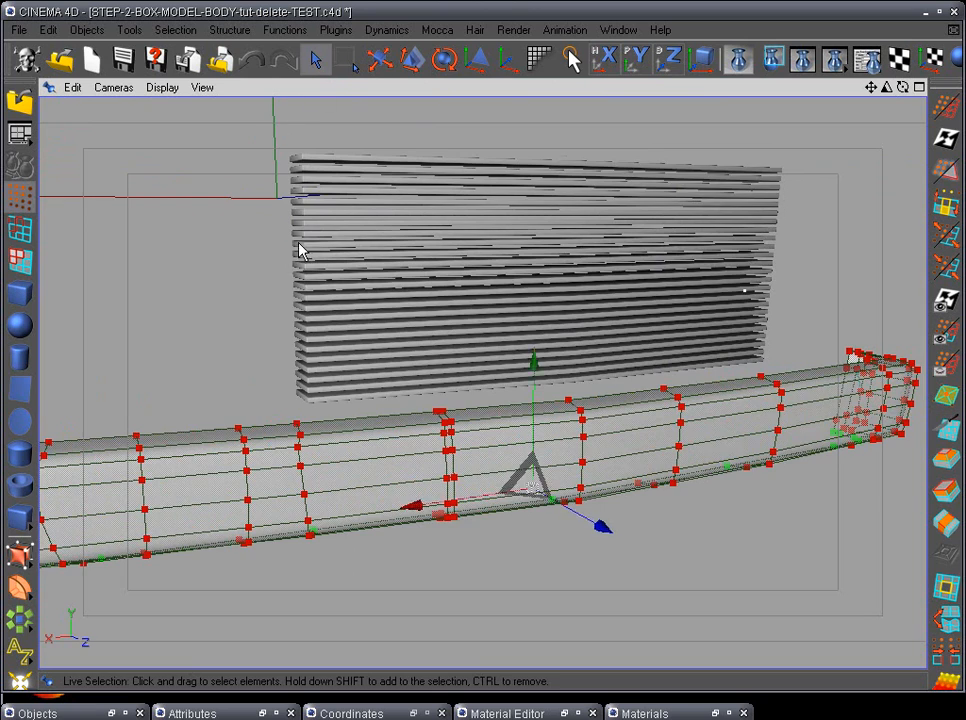
left_click_drag(299, 242, 349, 324, "alt")
right_click_drag(349, 324, 414, 295, "alt")
left_click_drag(414, 295, 510, 354, "alt")
mouse_move(537, 298)
left_mouse_down("alt")
mouse_move(507, 410)
mouse_move(415, 487)
mouse_move(414, 358)
mouse_move(356, 367)
mouse_move(151, 241)
left_mouse_up("alt")
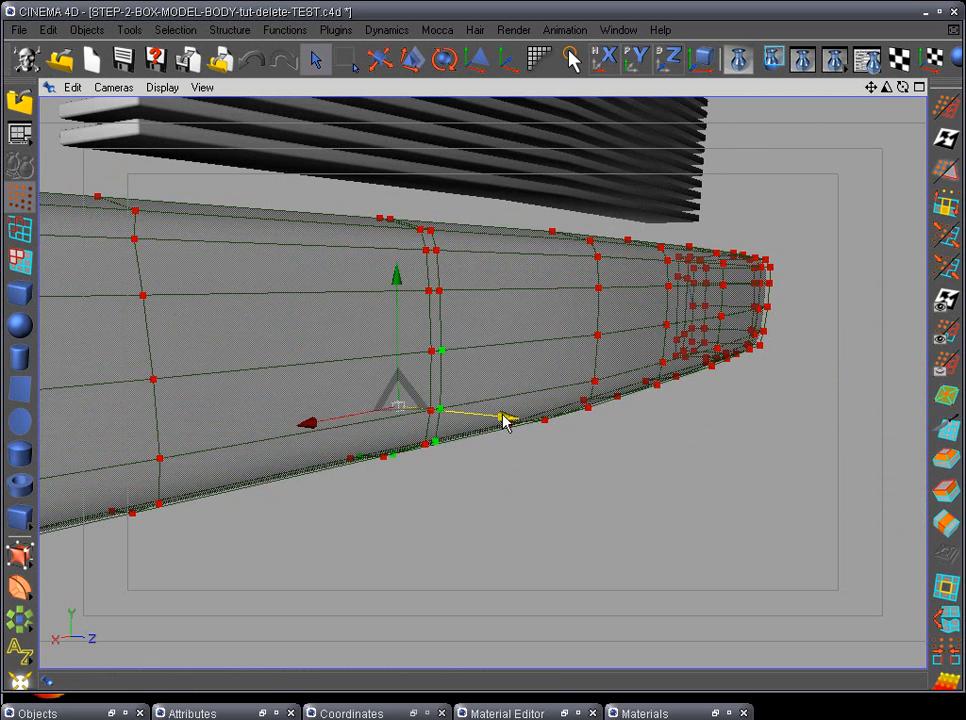
left_click_drag(510, 427, 306, 427)
key("F3")
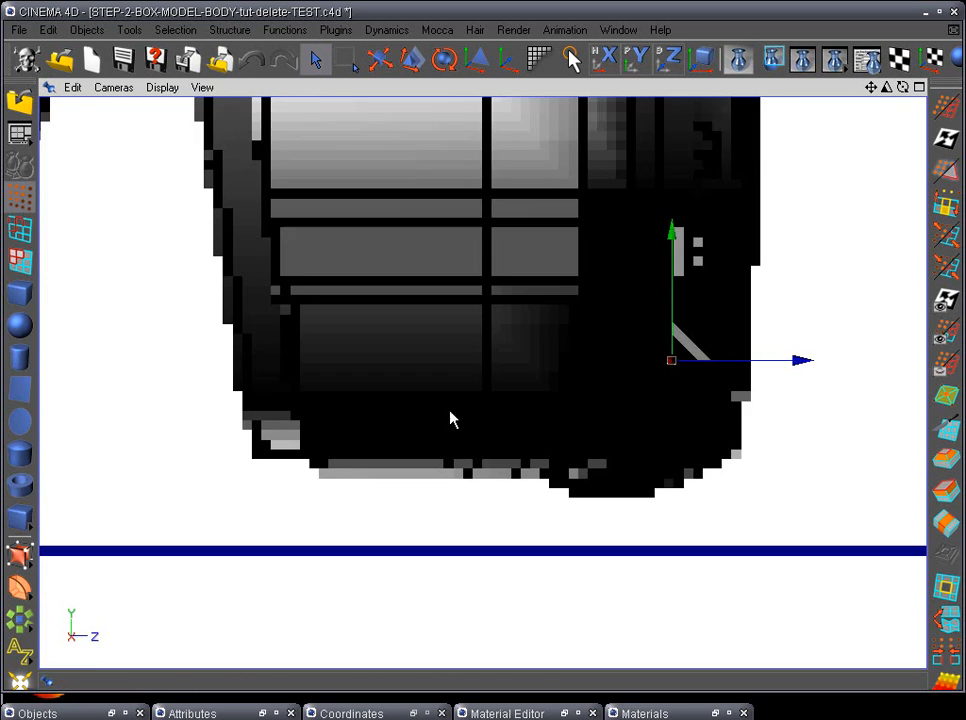
middle_click_drag(554, 446, 308, 459, "alt")
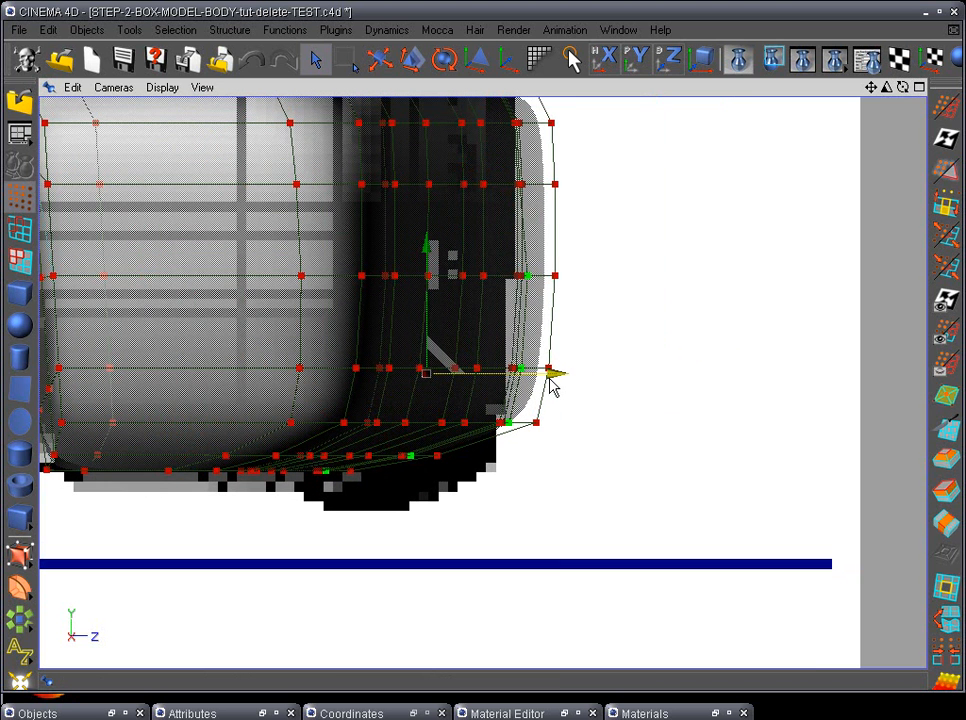
left_click_drag(551, 380, 564, 390)
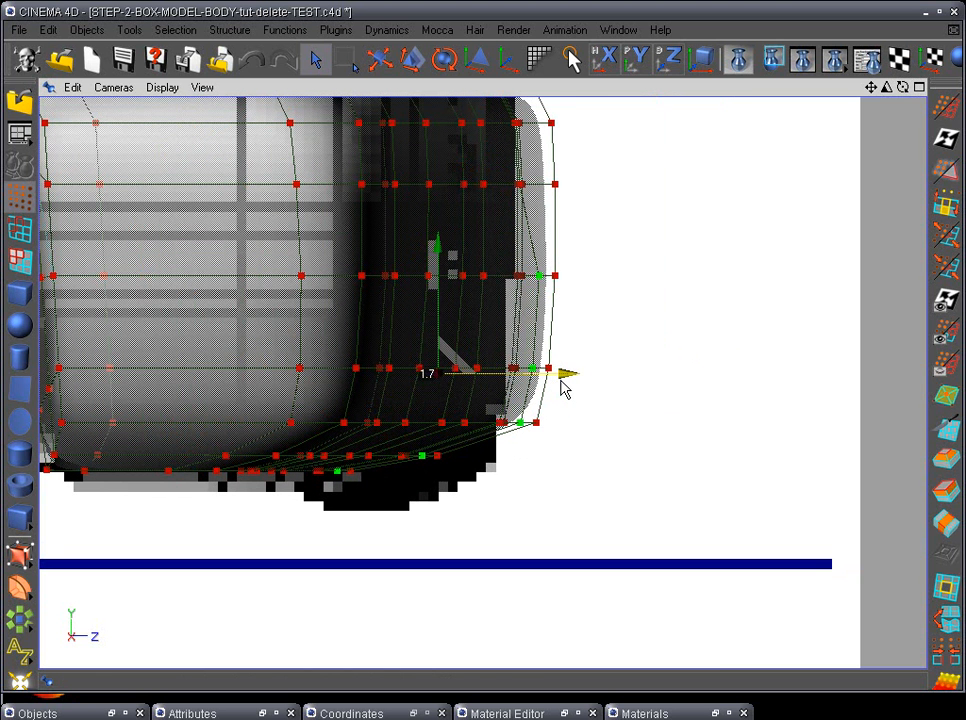
Select only the uppermost of the moved points and shift it slightly back along Z.
left_click(598, 267)
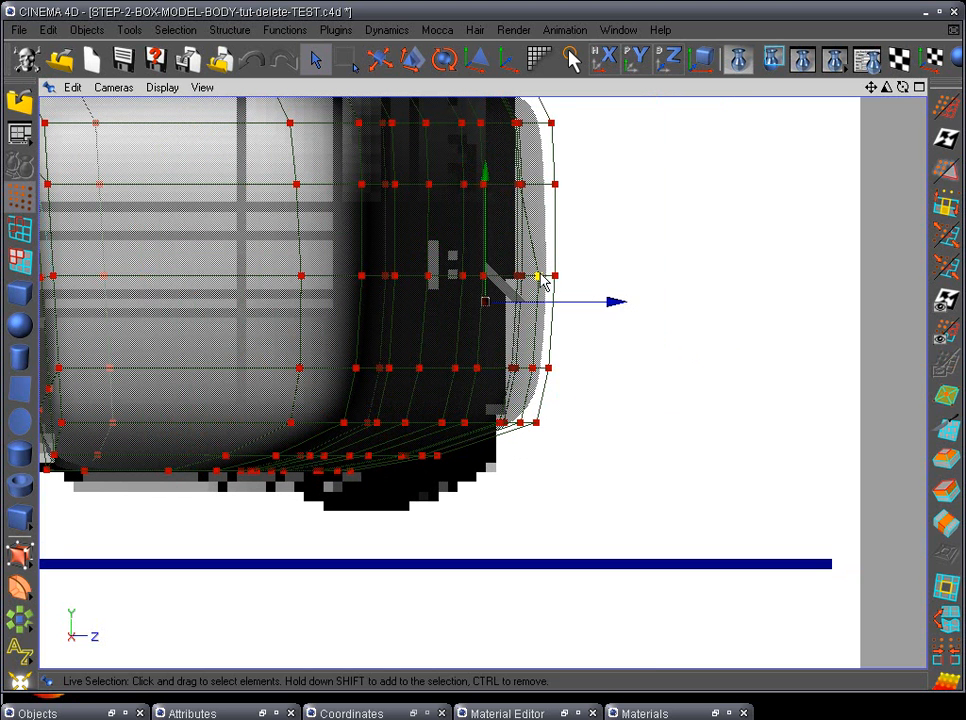
left_click(539, 278)
left_click_drag(668, 287, 664, 286)
In the perspective view, set the transparency brightness of the material Mat to 0%.
key("F1")
left_click_drag(505, 438, 817, 311, "alt")
right_click_drag(817, 311, 589, 475, "alt")
left_click_drag(583, 476, 727, 480, "alt")
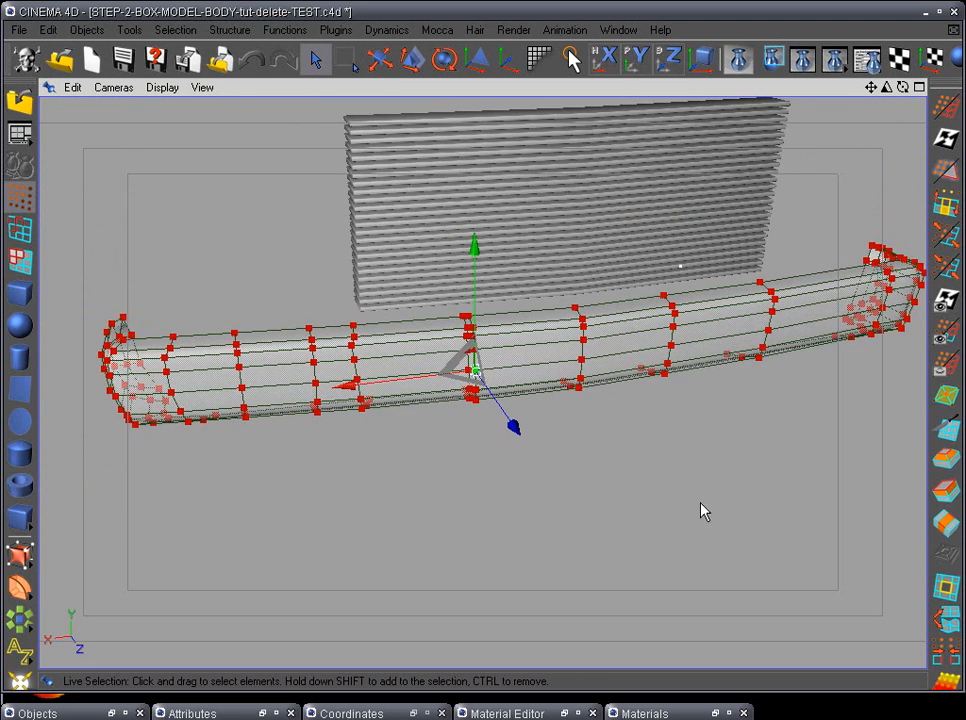
left_click_drag(677, 537, 630, 567, "alt")
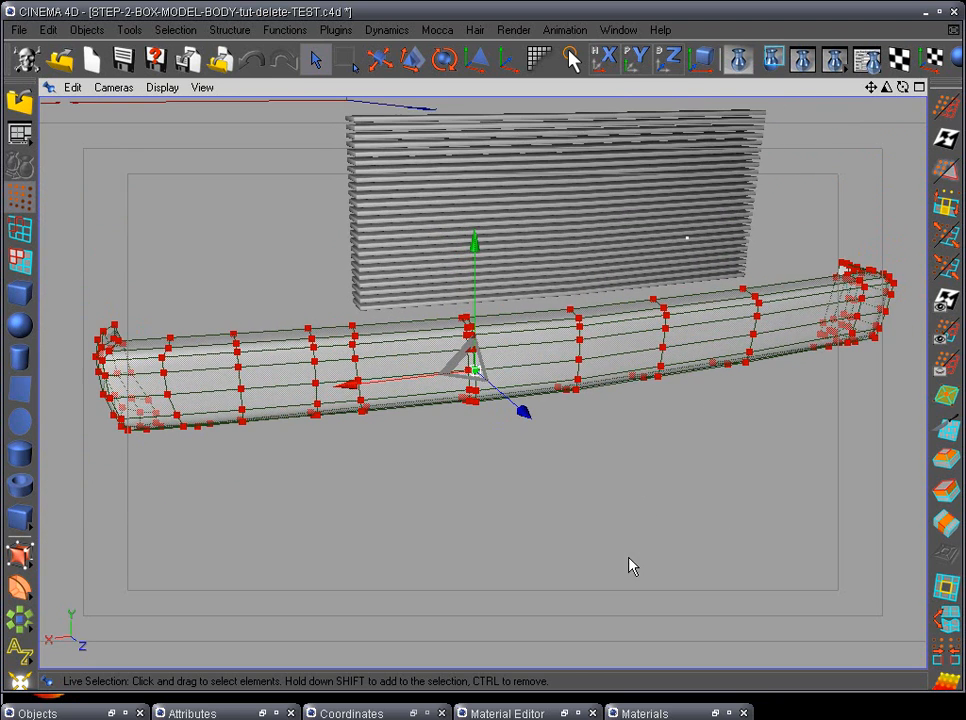
left_click(112, 714)
left_click(112, 714)
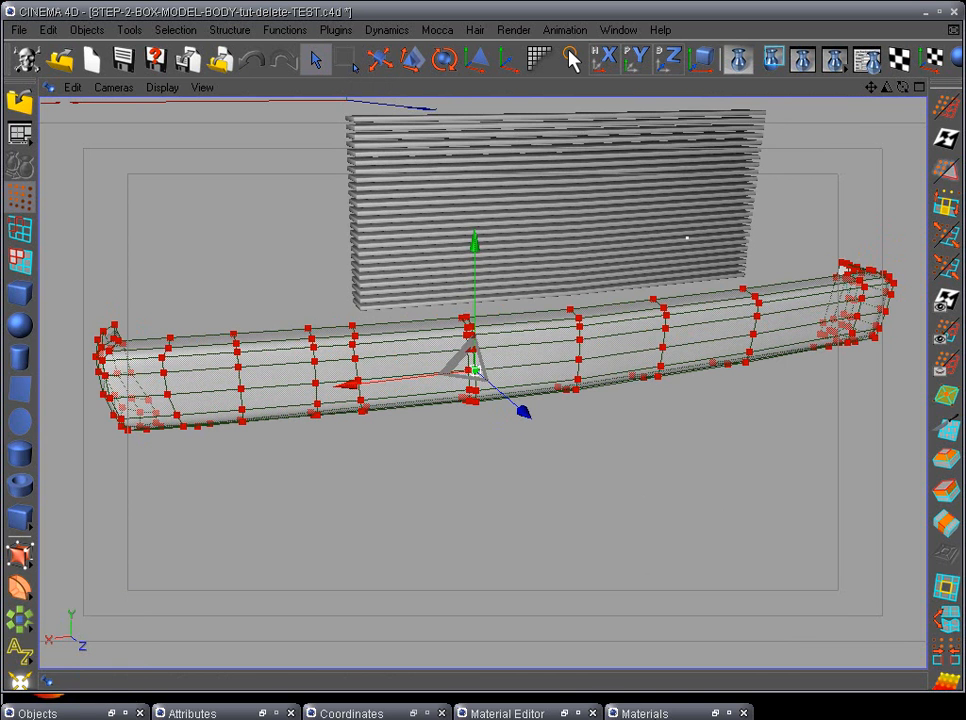
left_click(716, 713)
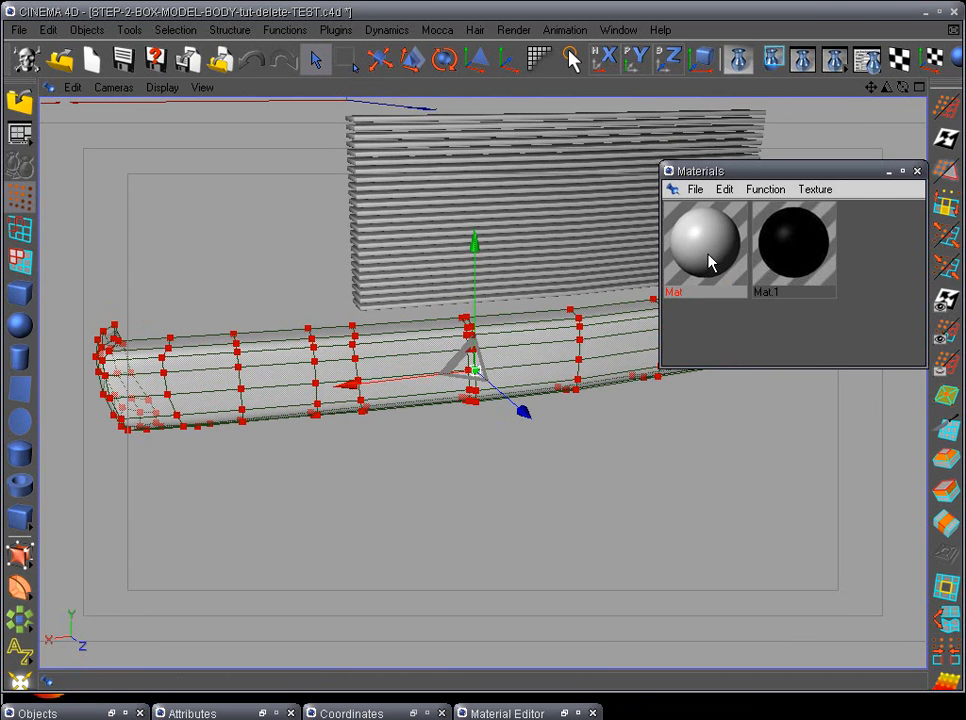
double_click(708, 258)
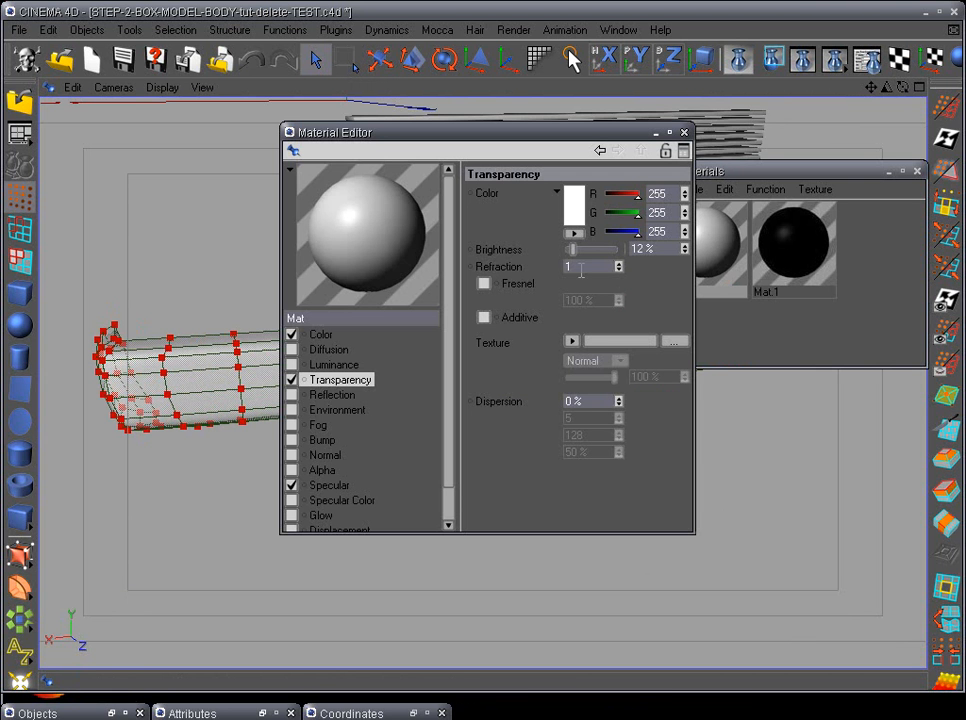
left_click_drag(574, 256, 554, 261)
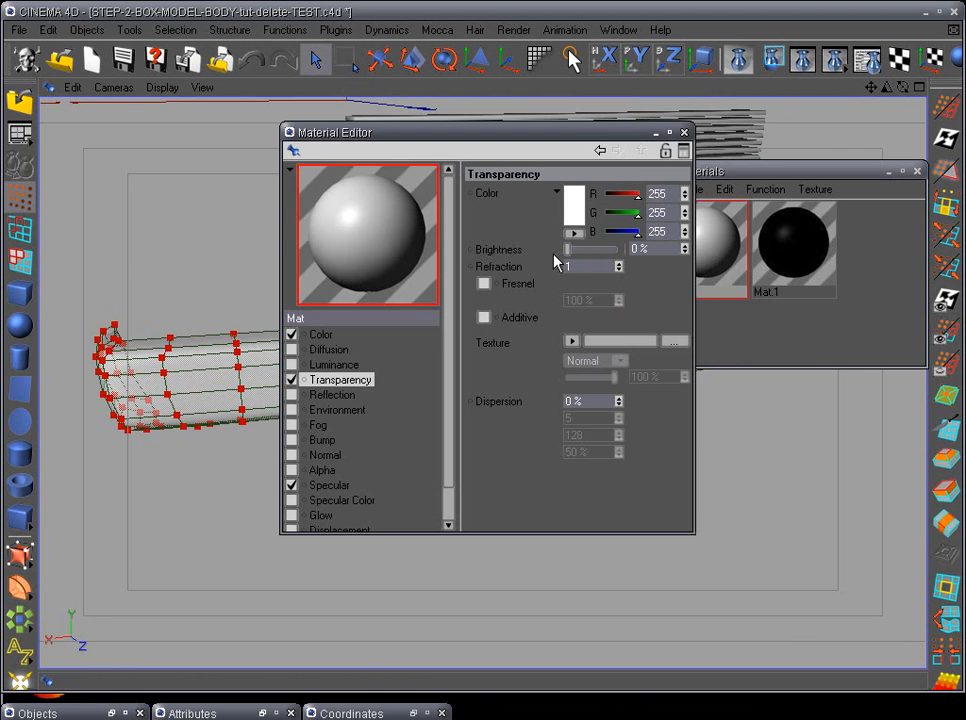
left_click(669, 132)
left_click(889, 173)
Render a region around the closely spaced vertical loops to inspect the bumper's shading there.
left_click_drag(668, 494, 572, 547, "alt")
scroll(576, 546, "up", 6)
left_click_drag(378, 573, 718, 143, "alt")
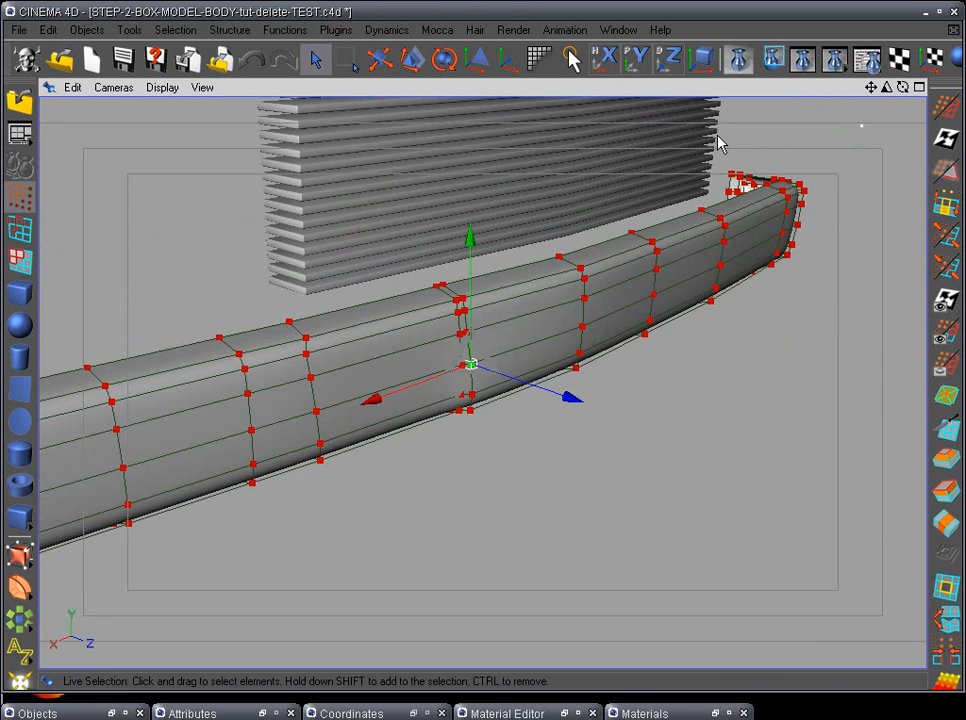
left_click(773, 59)
left_click_drag(389, 240, 495, 495)
scroll(565, 463, "down", 3)
scroll(610, 515, "up", 6)
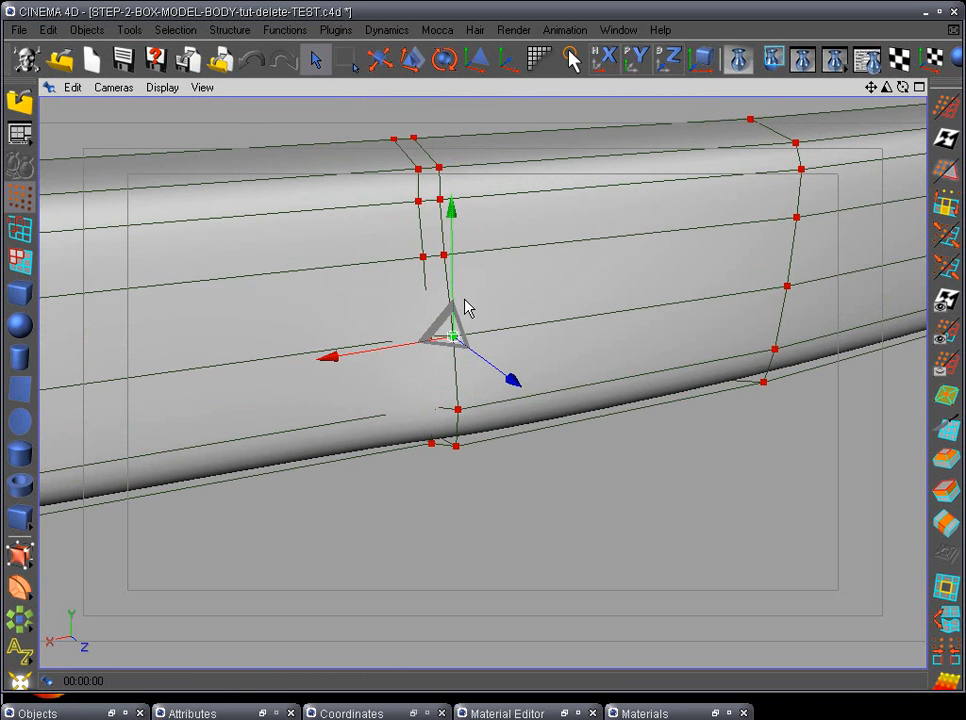
Select the lower points of the raised loop in the closely spaced pair, including the underside, and move them along X towards the neighbouring loop.
left_click(456, 268)
left_click(445, 259)
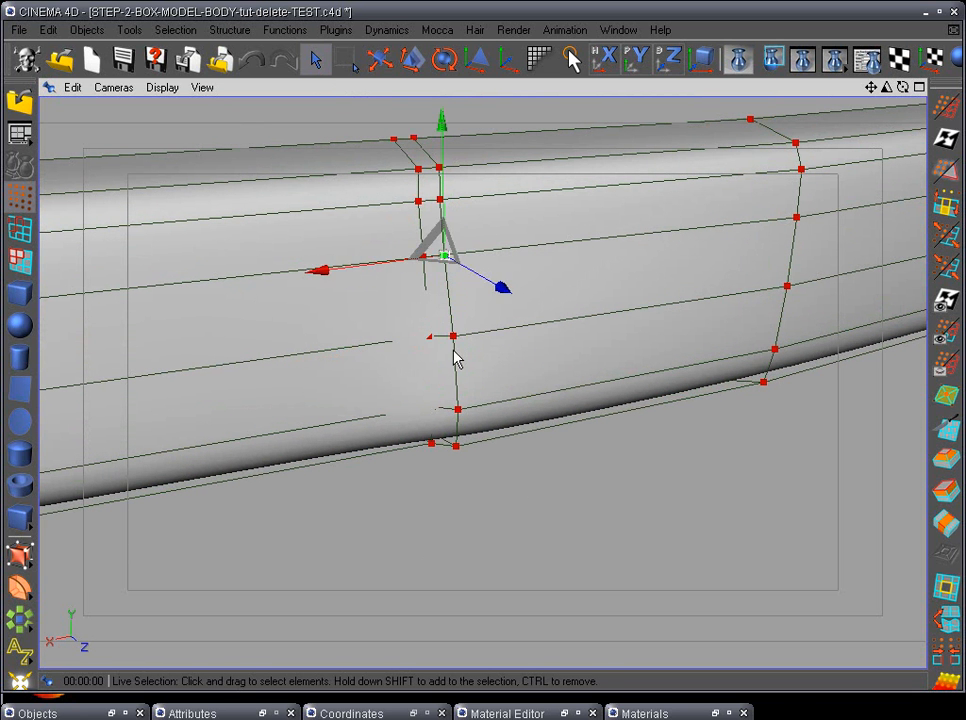
left_click(452, 338, "shift")
left_click_drag(452, 343, 570, 617, "alt")
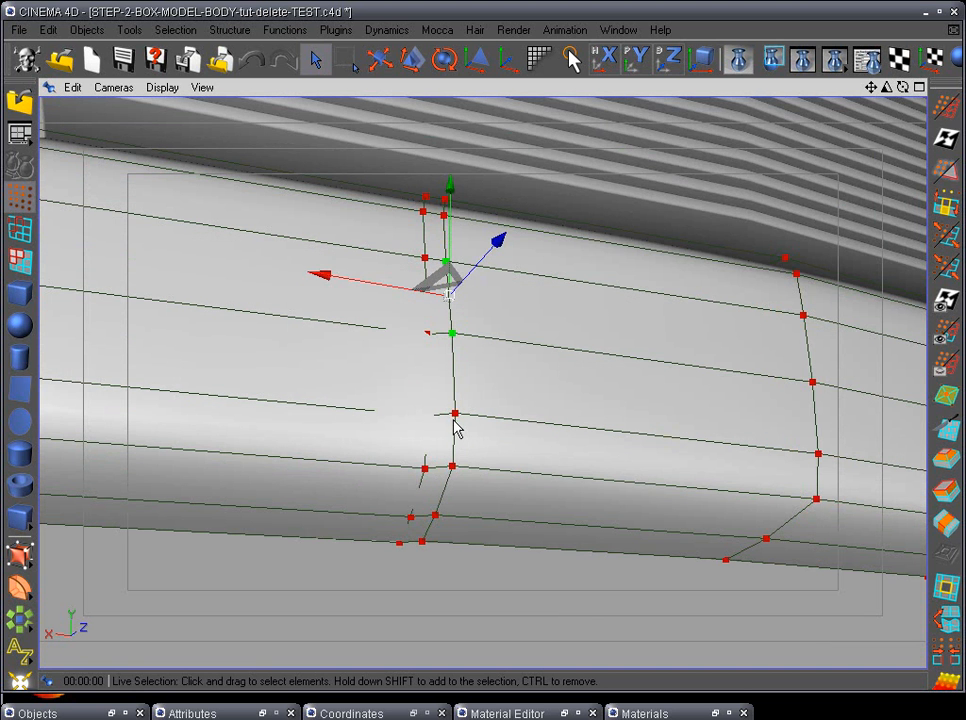
left_click(453, 467, "shift")
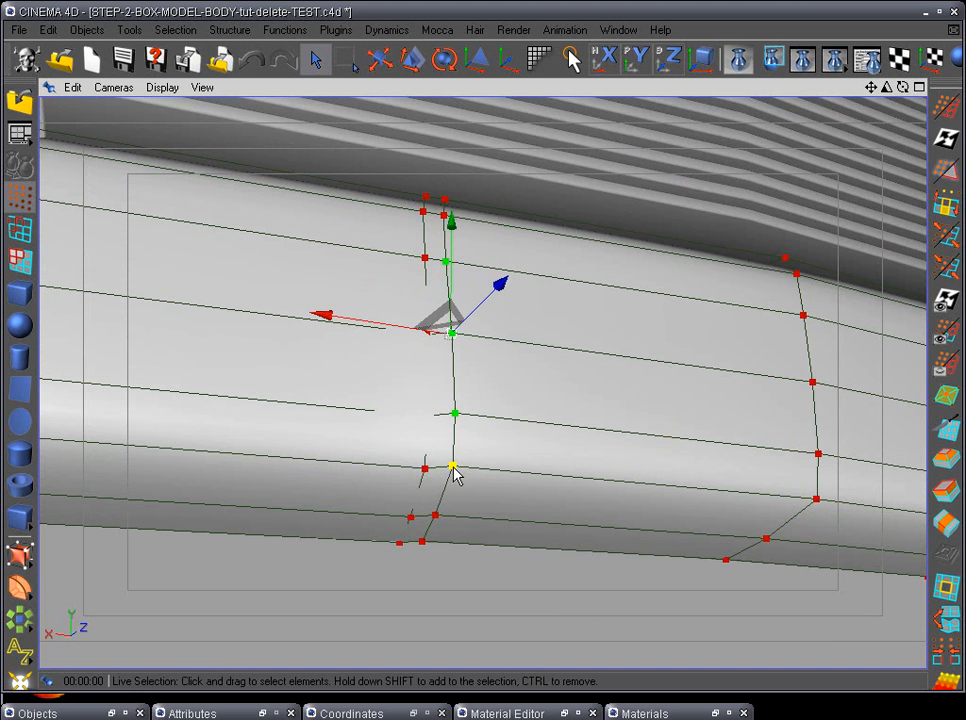
left_click(430, 550, "shift")
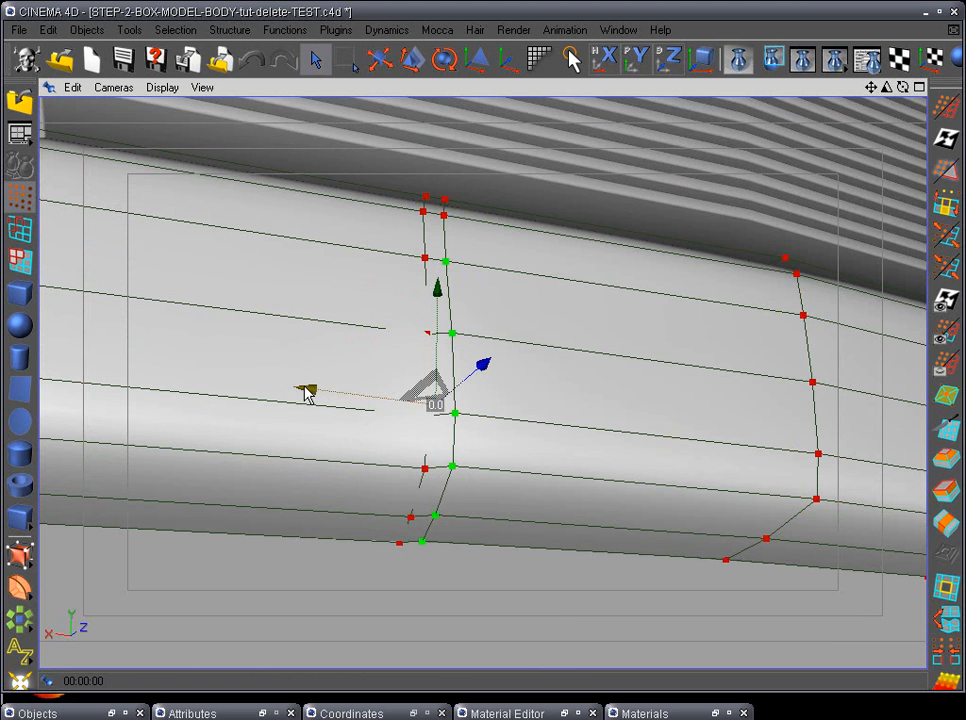
left_click_drag(306, 390, 423, 319)
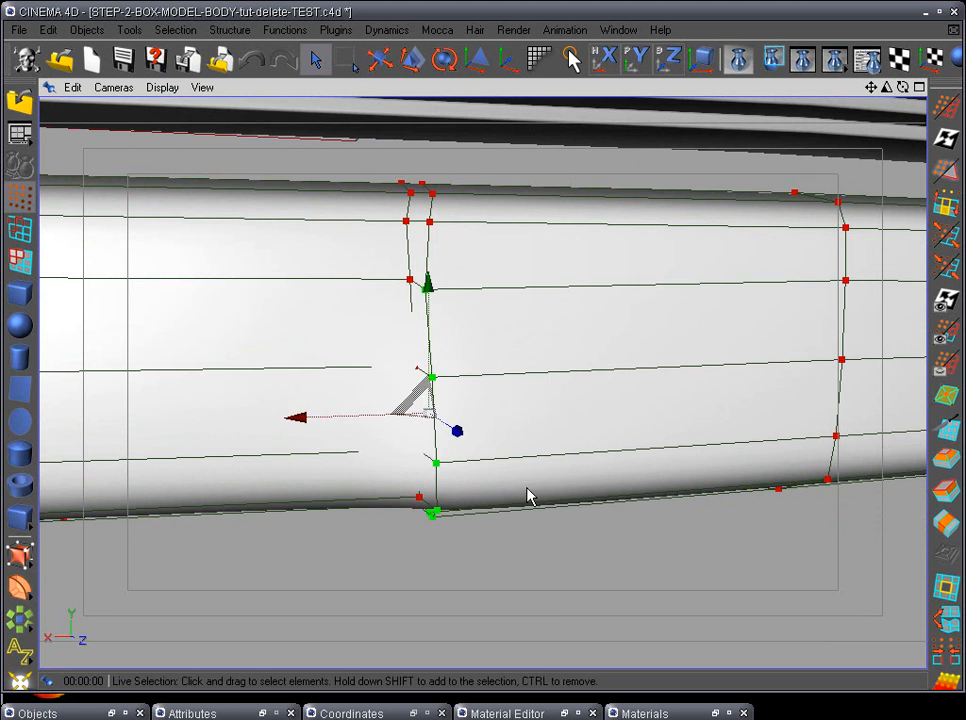
Select only the uppermost of these moved points and shift it slightly along Z.
left_click_drag(528, 496, 330, 354, "alt")
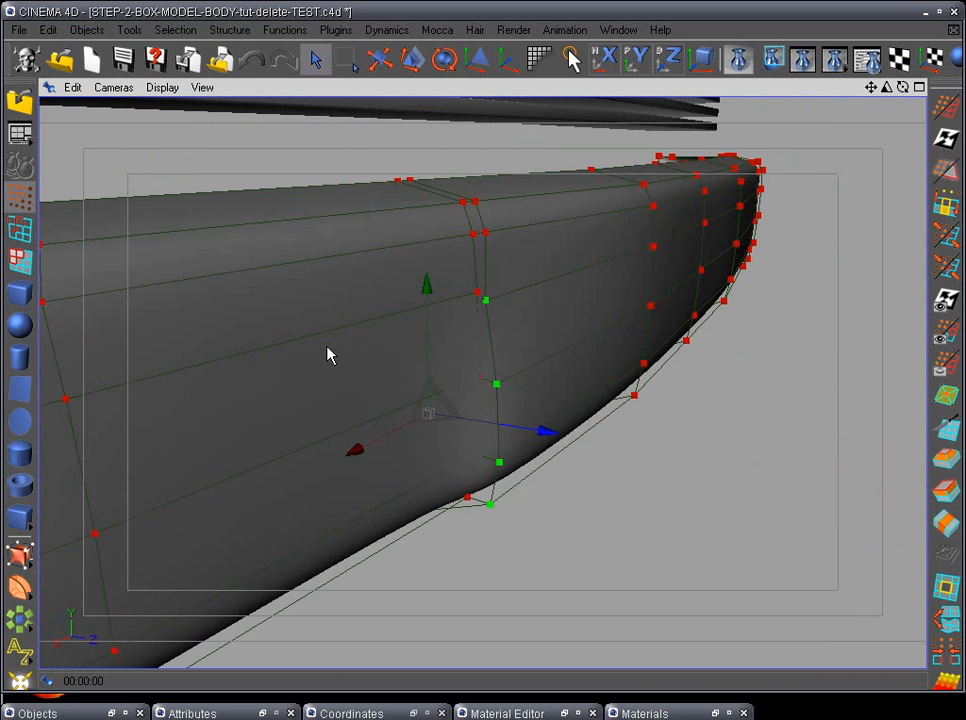
left_click(494, 304)
left_click_drag(606, 311, 325, 487)
left_click_drag(354, 358, 443, 456, "alt")
left_click_drag(490, 376, 525, 566, "alt")
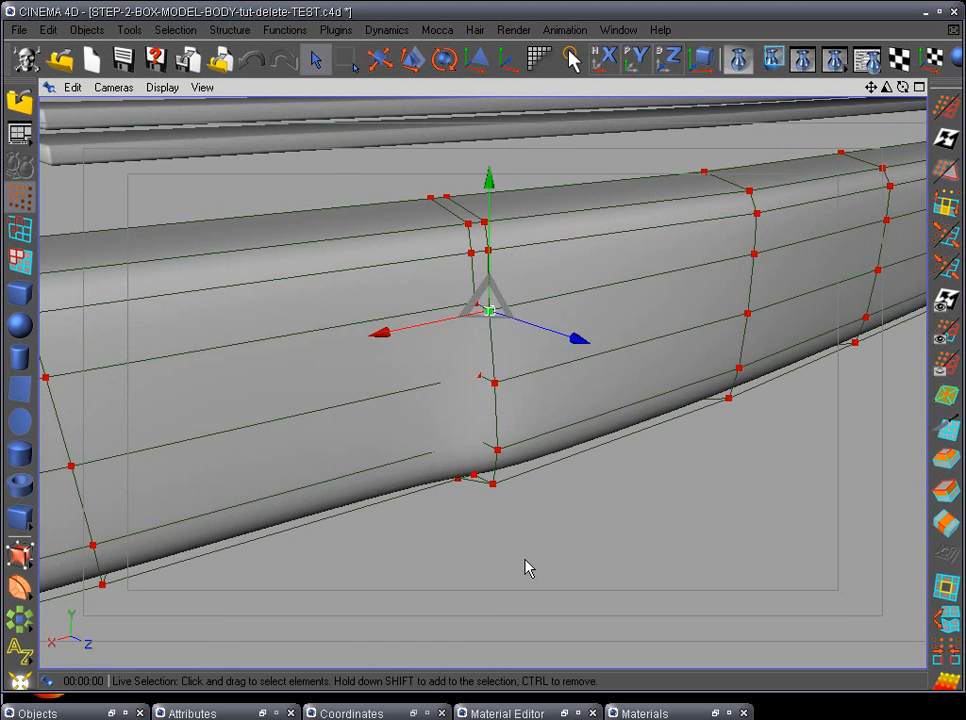
Switch the Knife to Loop mode and cut a new vertical loop midway between the two closely spaced loops.
left_click(943, 434)
left_click_drag(820, 425, 400, 167, "alt")
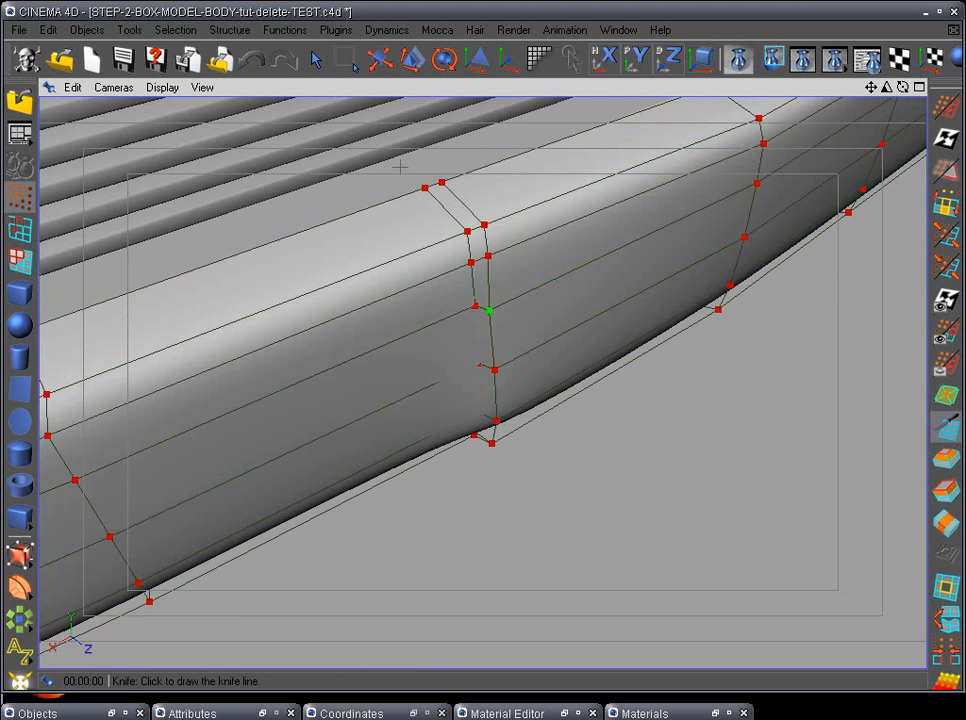
double_click(946, 434)
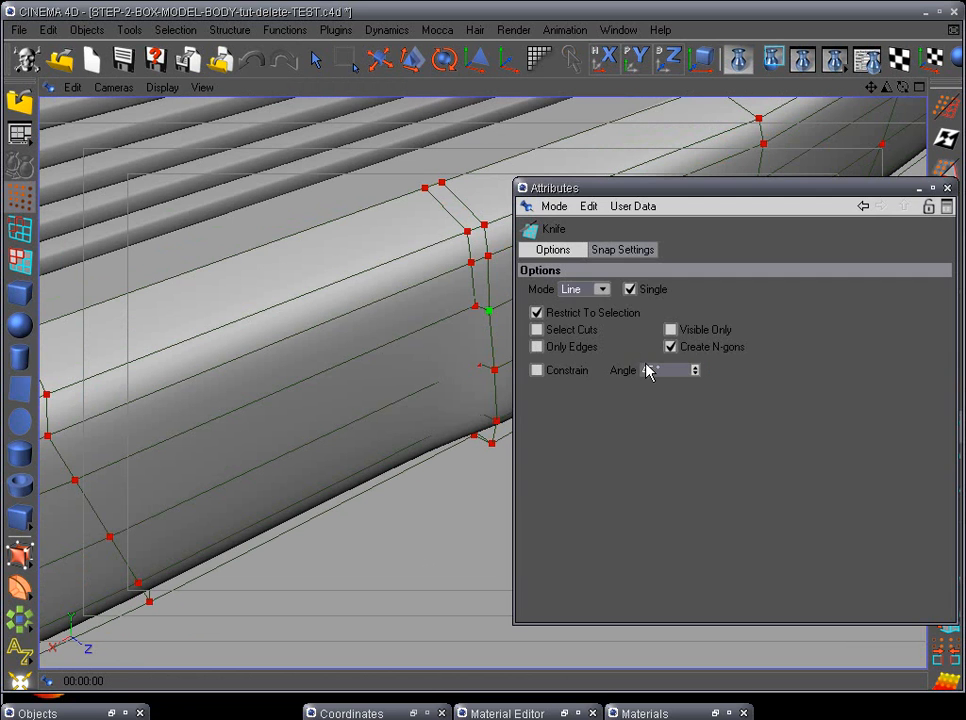
left_click(604, 290)
left_click(588, 358)
left_click(919, 191)
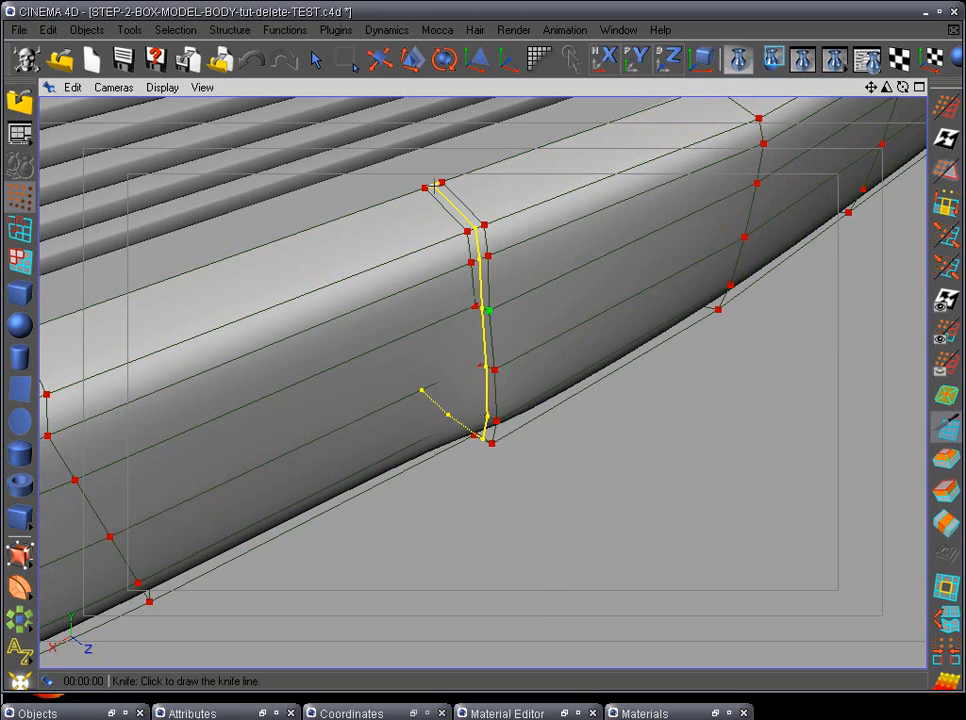
left_click(435, 186)
Examine the crease around the new loop cut from the front and the underside of the bumper.
left_click_drag(712, 475, 602, 593, "alt")
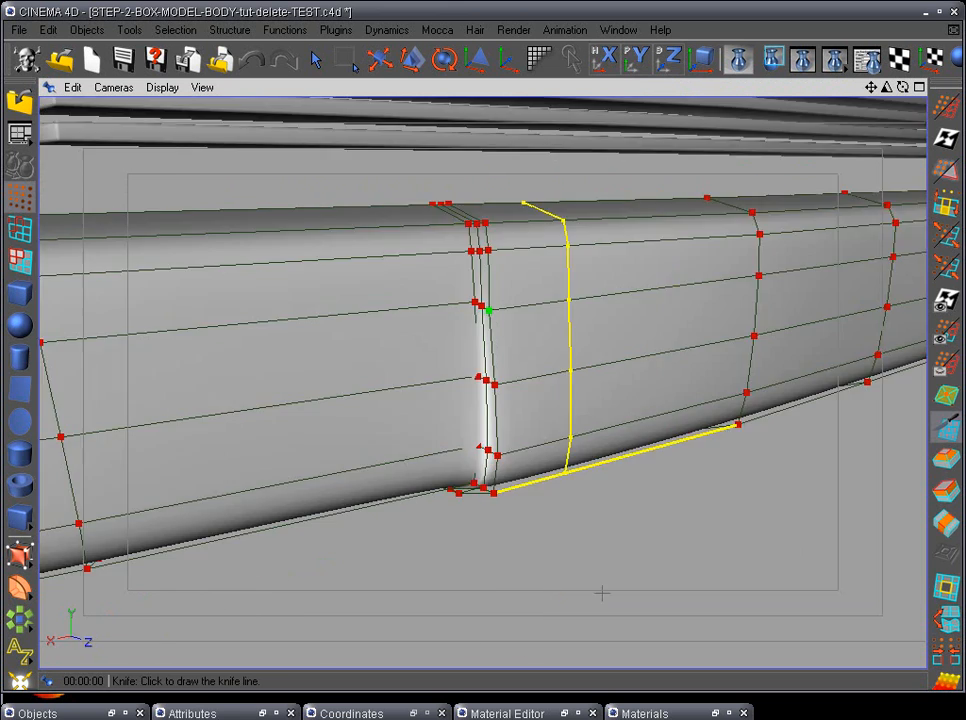
scroll(602, 593, "down", 2)
left_click_drag(586, 382, 608, 586, "alt")
scroll(608, 586, "up", 6)
scroll(594, 531, "down", 4)
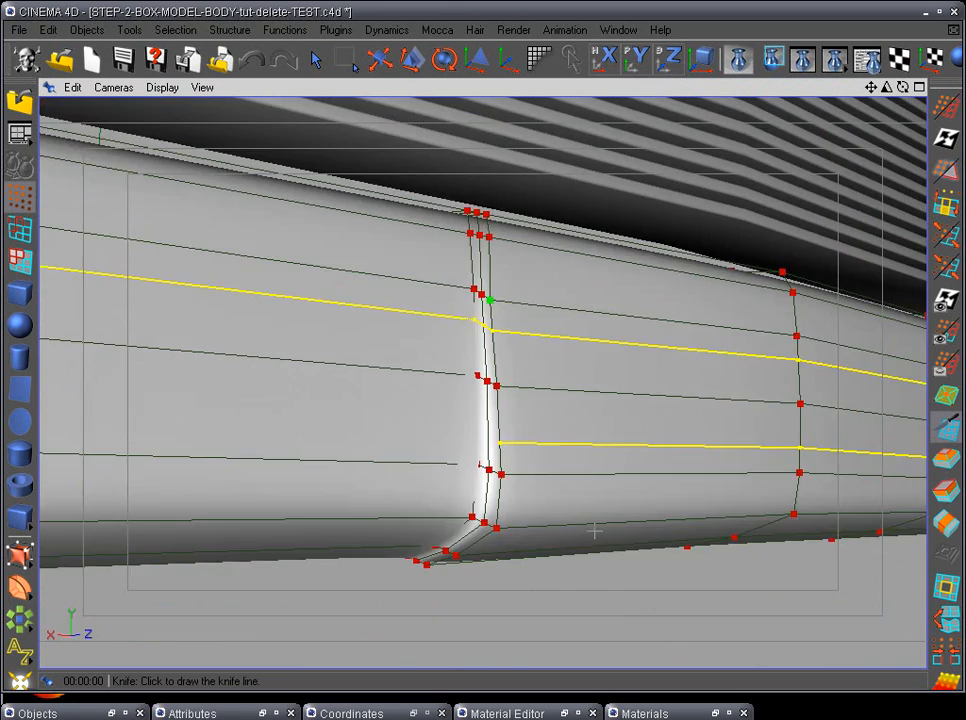
scroll(594, 531, "down", 3)
left_click_drag(535, 482, 477, 578, "alt")
middle_click_drag(477, 578, 540, 500, "alt")
scroll(558, 487, "up", 4)
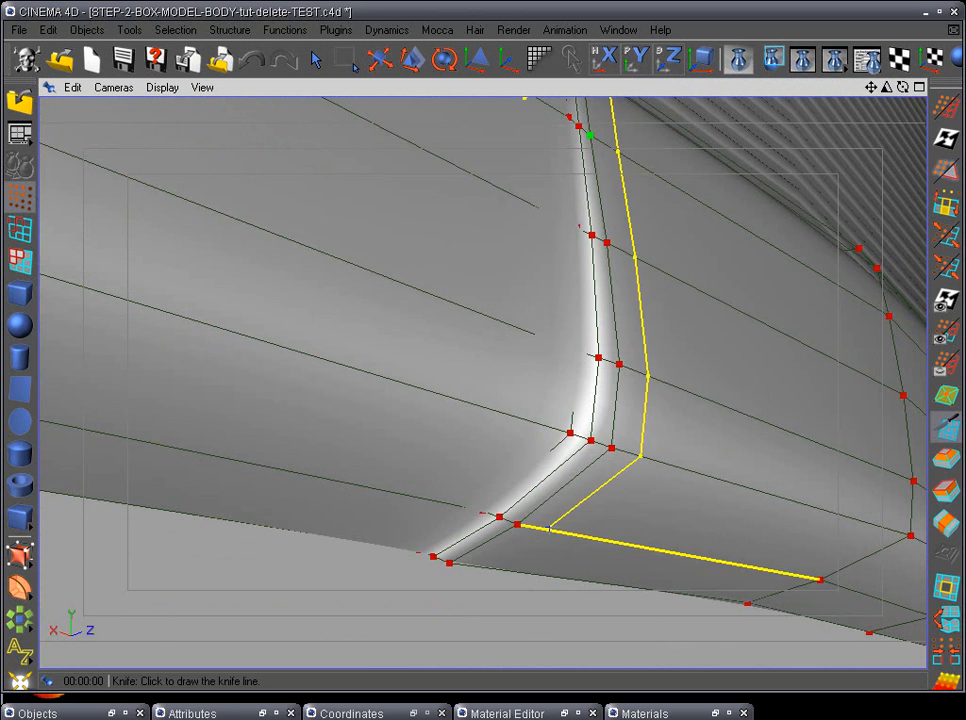
middle_click_drag(583, 555, 290, 528, "alt")
right_click_drag(368, 545, 596, 489, "alt")
key("F1")
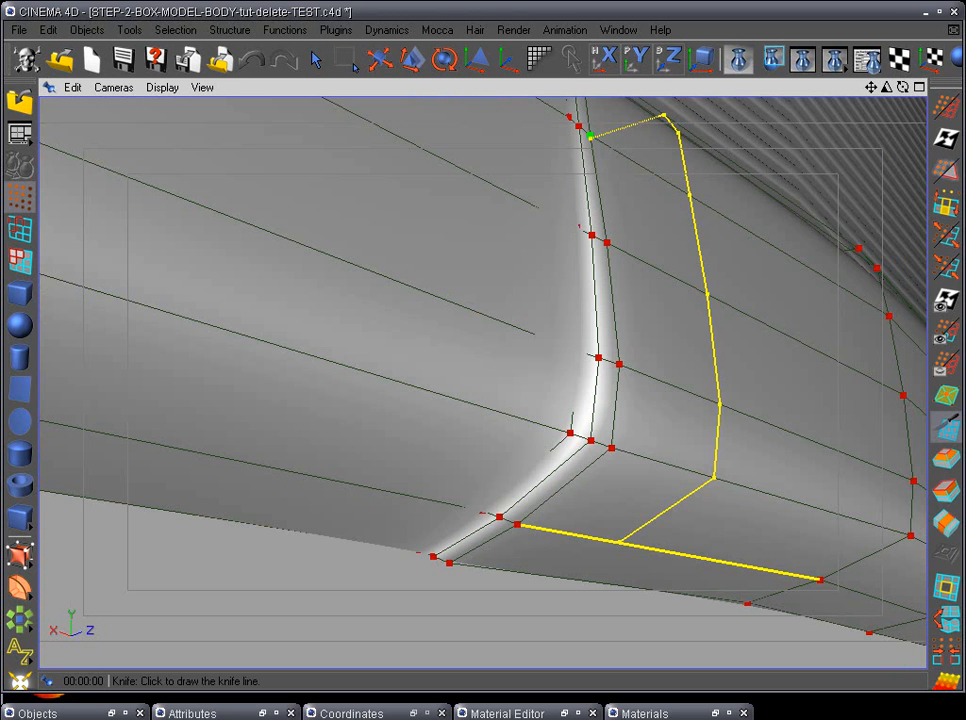
left_click_drag(616, 535, 712, 442, "alt")
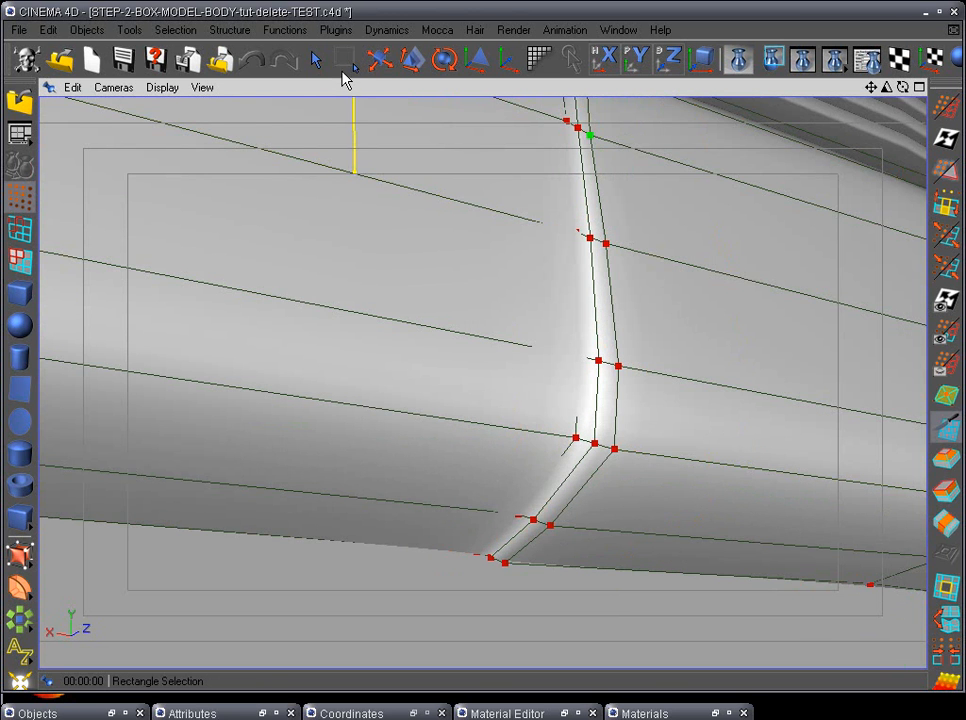
Rectangle-select the four lower points of the recessed loop and move them slightly along X, away from the new loop.
left_click(345, 71)
middle_click_drag(378, 494, 400, 426, "alt")
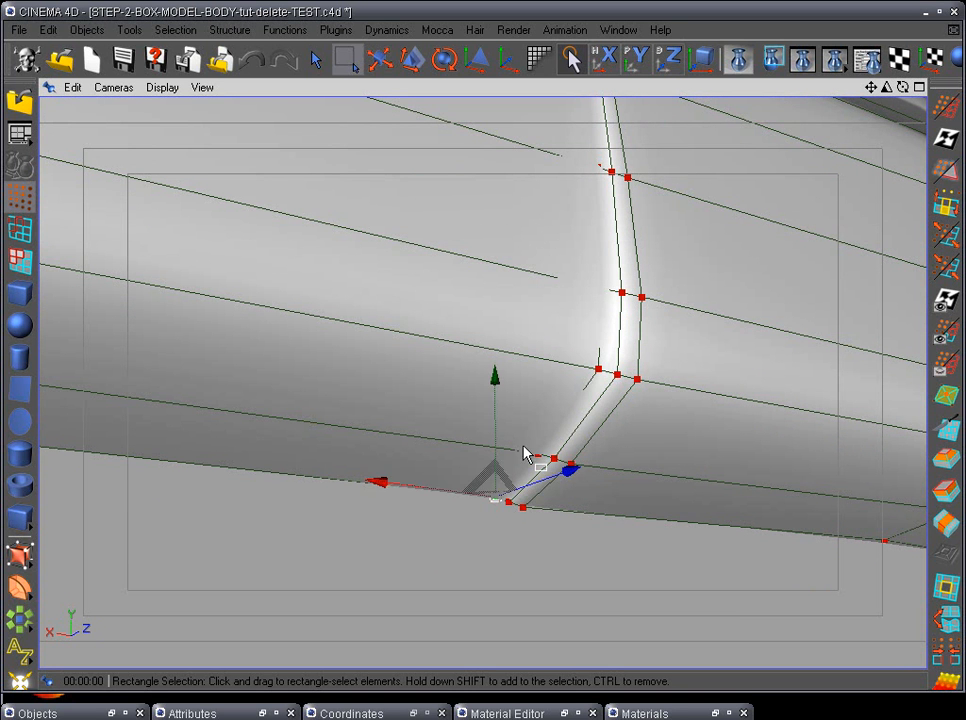
left_click_drag(540, 465, 545, 468, "shift")
left_click_drag(596, 369, 597, 374, "shift")
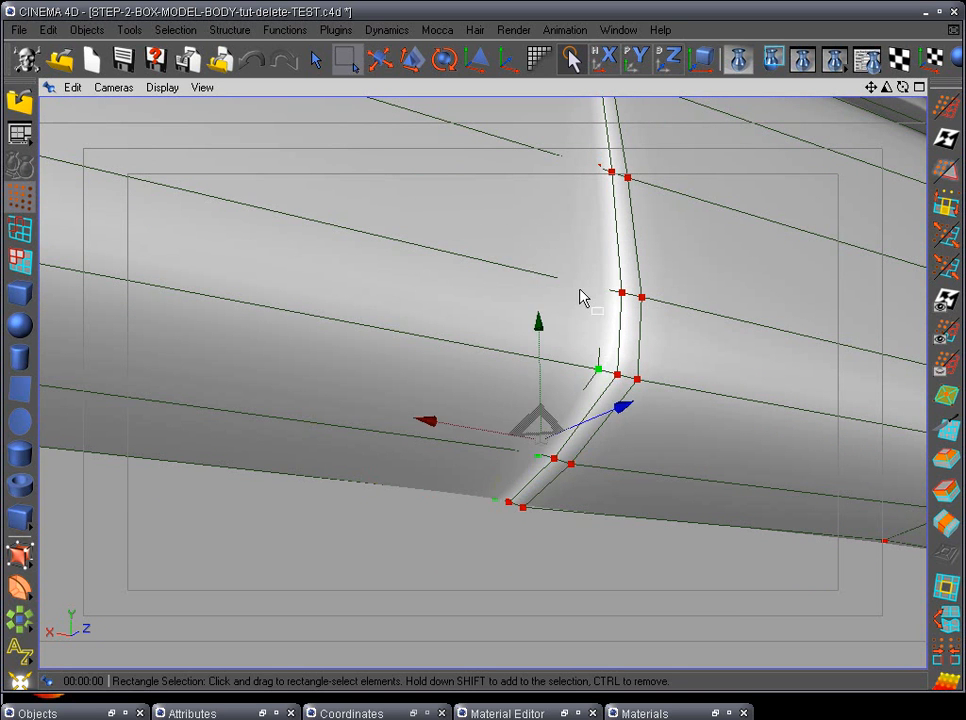
left_click_drag(561, 457, 463, 432, "alt")
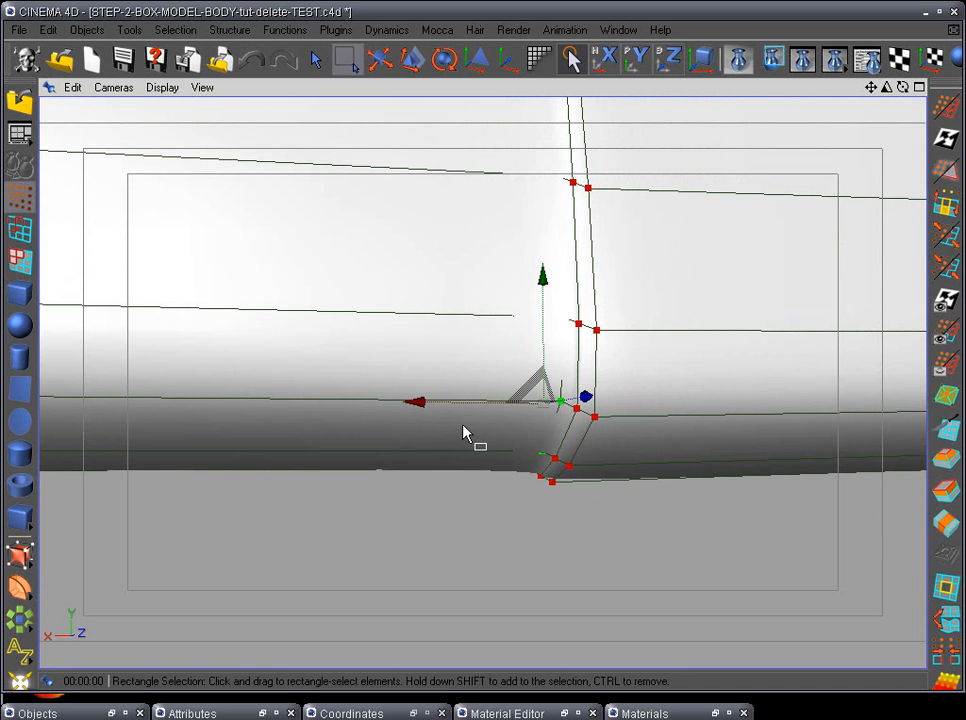
left_click_drag(402, 408, 398, 408)
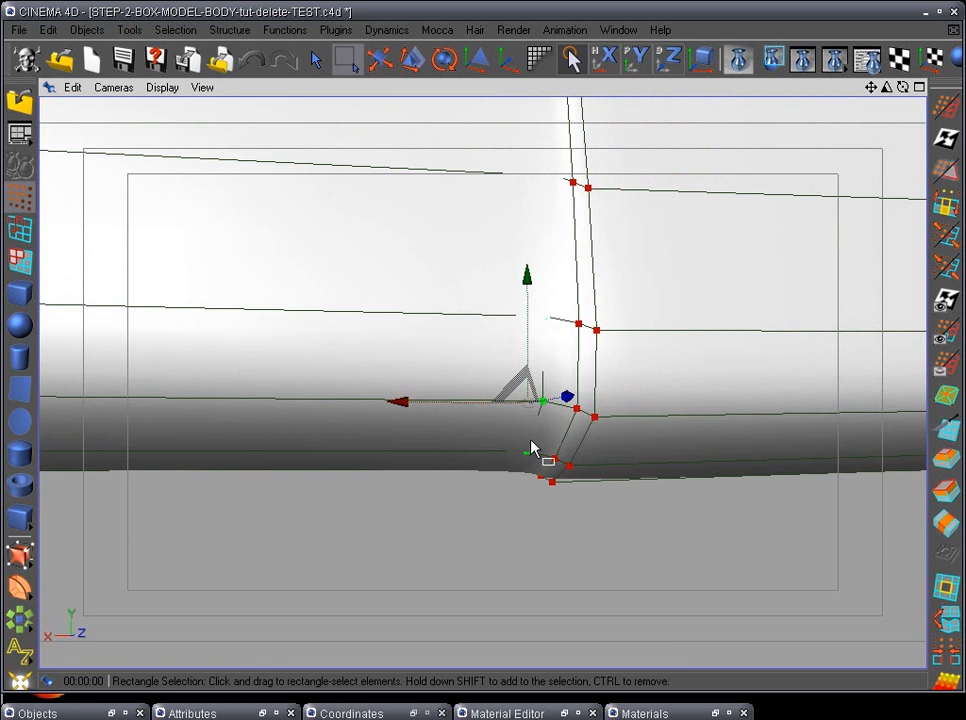
Cut a horizontal loop around the whole bumper with the Knife, just below its rounded upper edge.
scroll(534, 452, "down", 5)
left_click_drag(584, 573, 529, 407, "alt")
scroll(529, 407, "down", 2)
left_click_drag(762, 479, 338, 525, "alt")
middle_click_drag(338, 517, 509, 533, "alt")
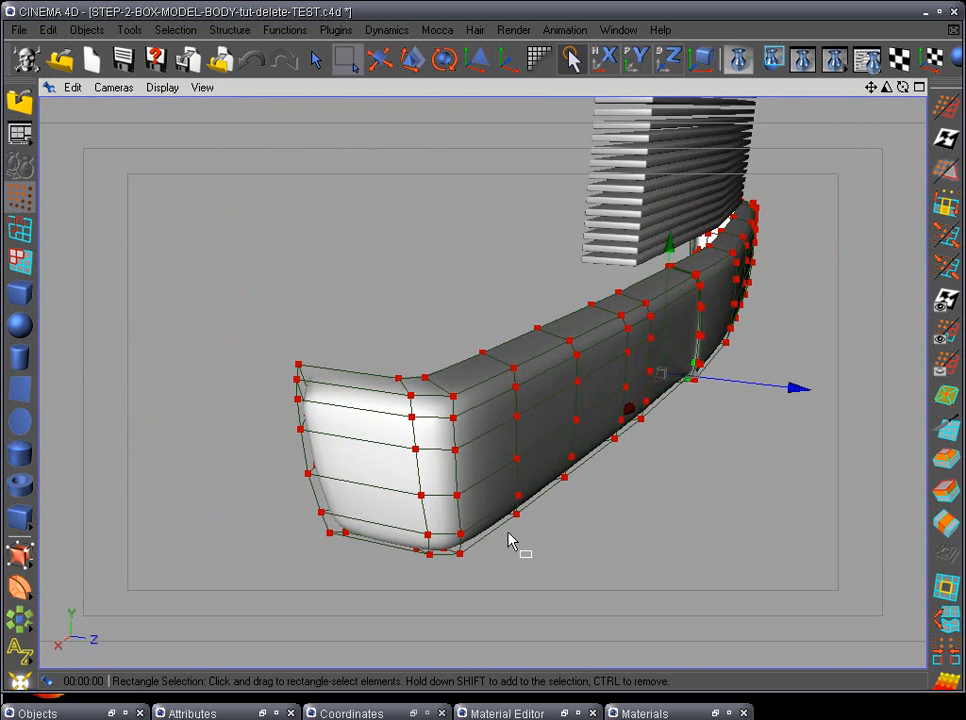
scroll(500, 535, "up", 5)
left_click_drag(621, 492, 485, 513, "alt")
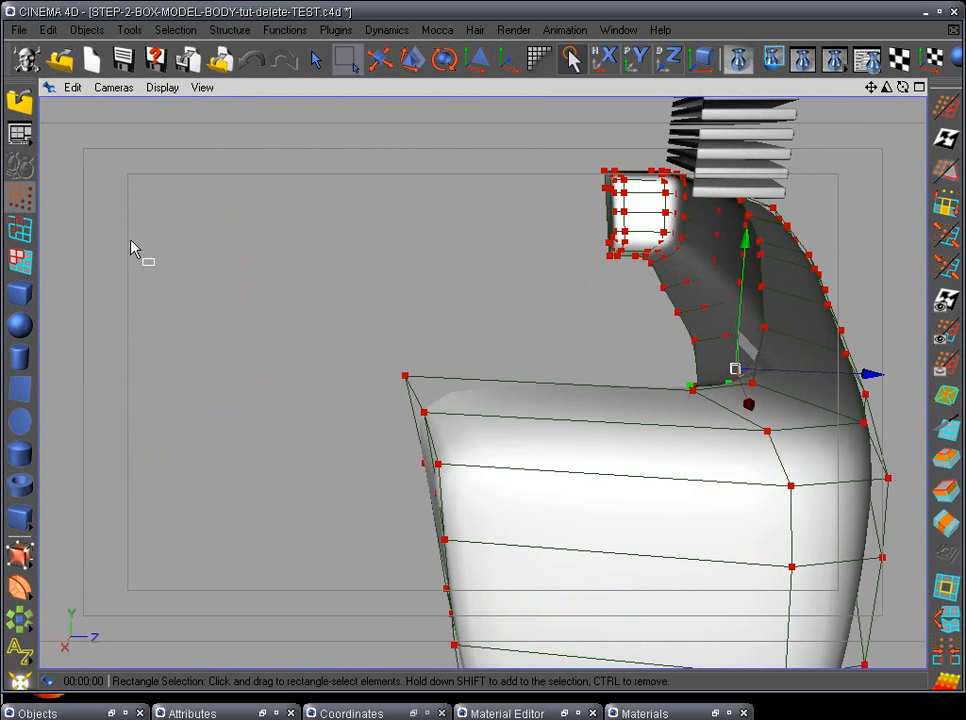
left_click(946, 427)
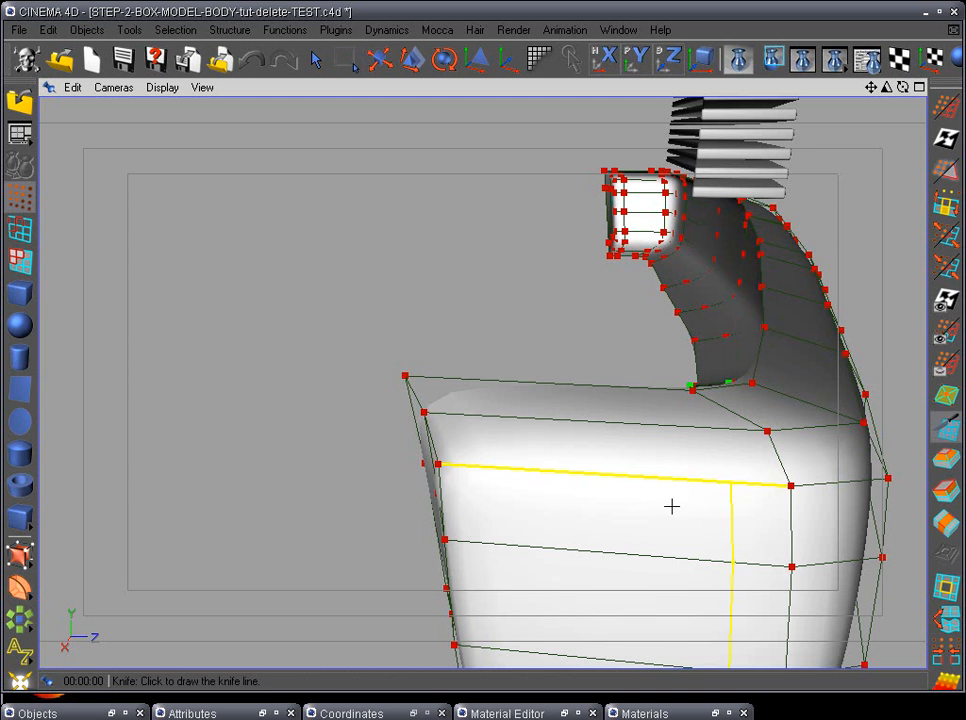
left_click_drag(683, 497, 399, 274, "alt")
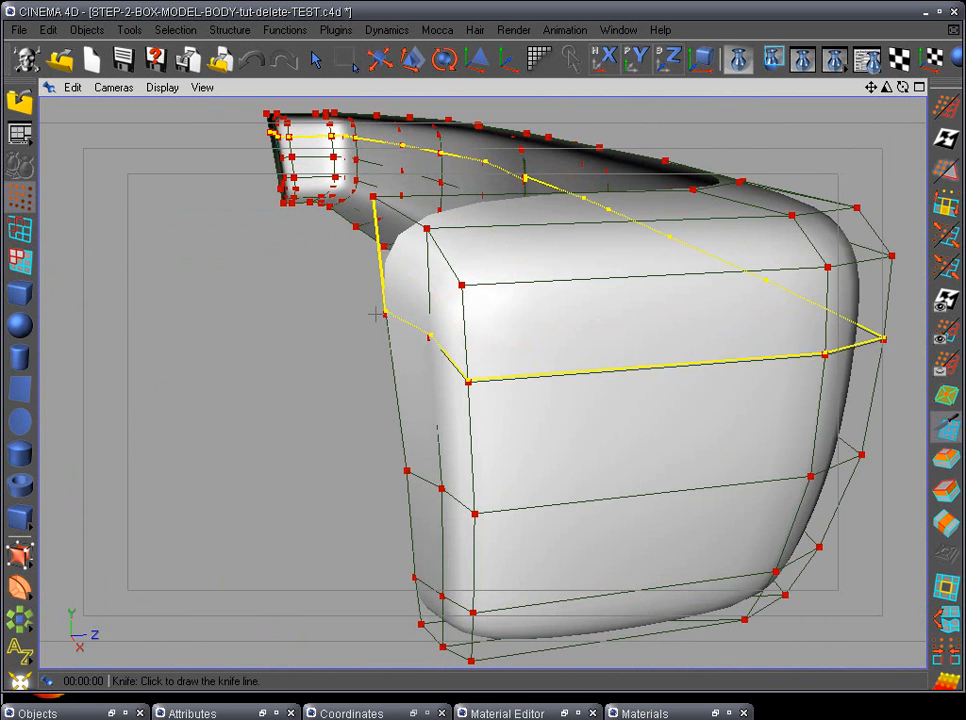
left_click_drag(386, 284, 358, 384, "alt")
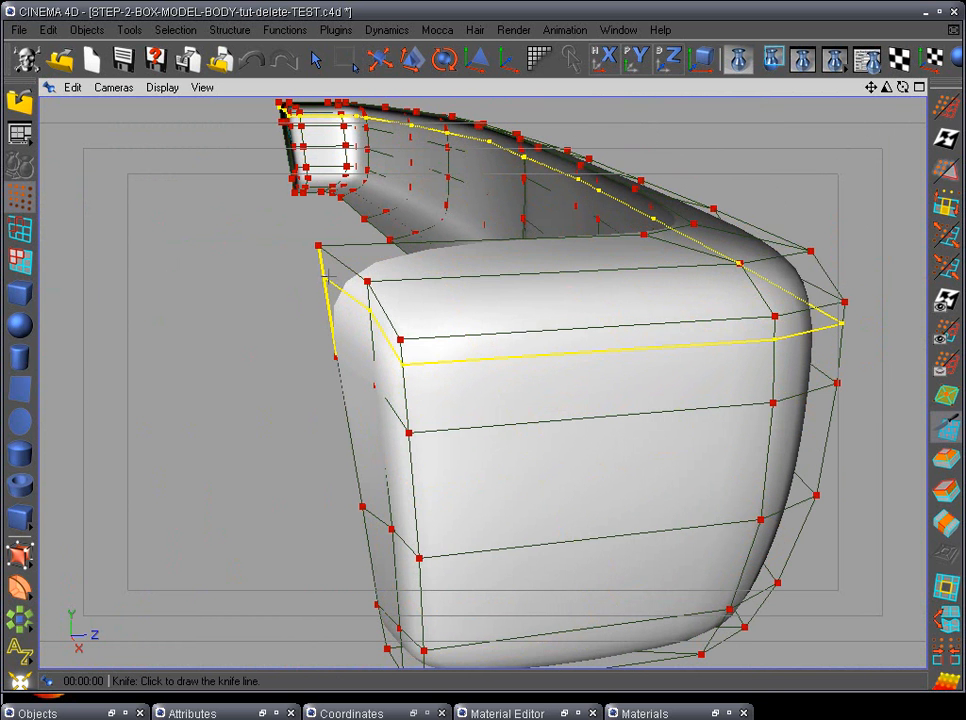
left_click(328, 272)
Raise the bumper material's transparency brightness so that the turn-signal outline shows through in the front view.
left_click_drag(330, 275, 757, 392, "alt")
right_click_drag(757, 392, 670, 399, "alt")
left_click_drag(670, 399, 343, 454, "alt")
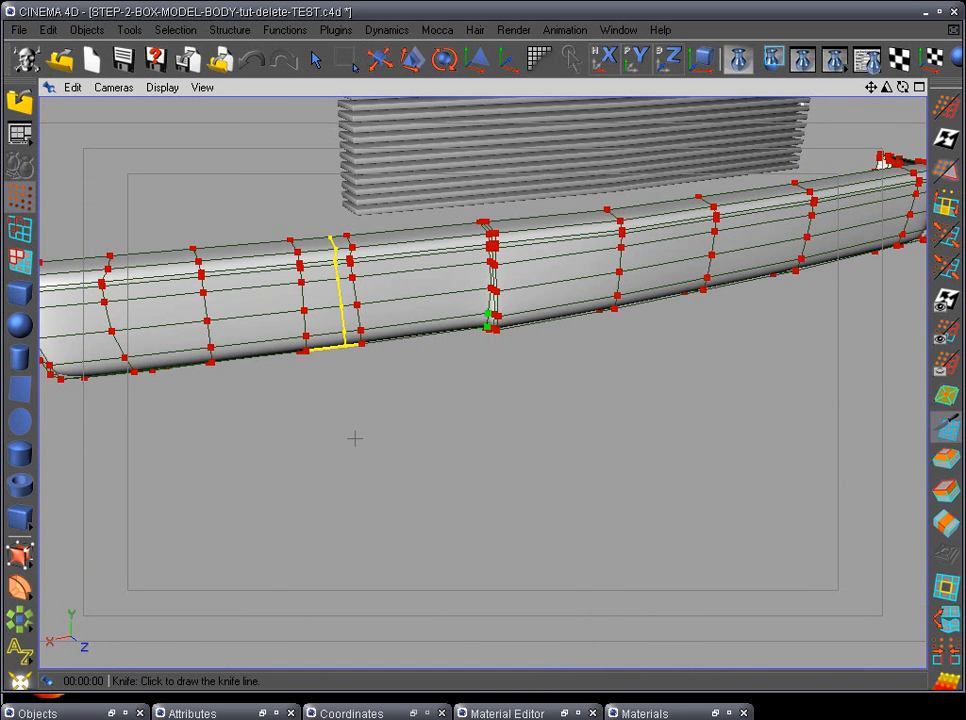
key("F4")
right_click_drag(484, 438, 351, 429, "alt")
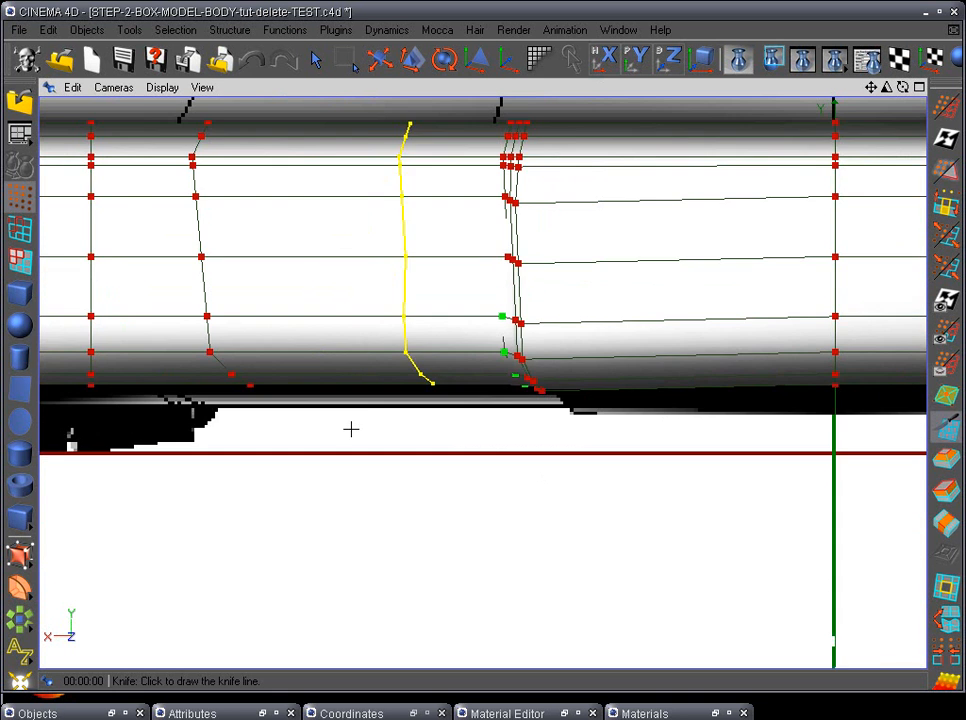
middle_click_drag(351, 429, 791, 586, "alt")
right_click_drag(791, 586, 636, 640, "alt")
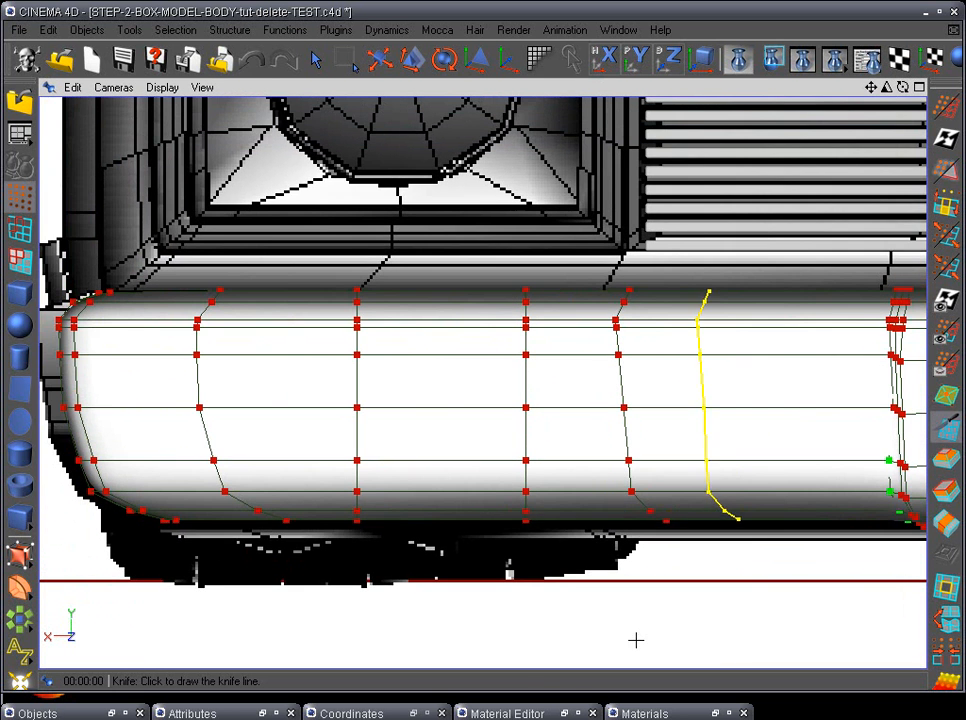
left_click(565, 713)
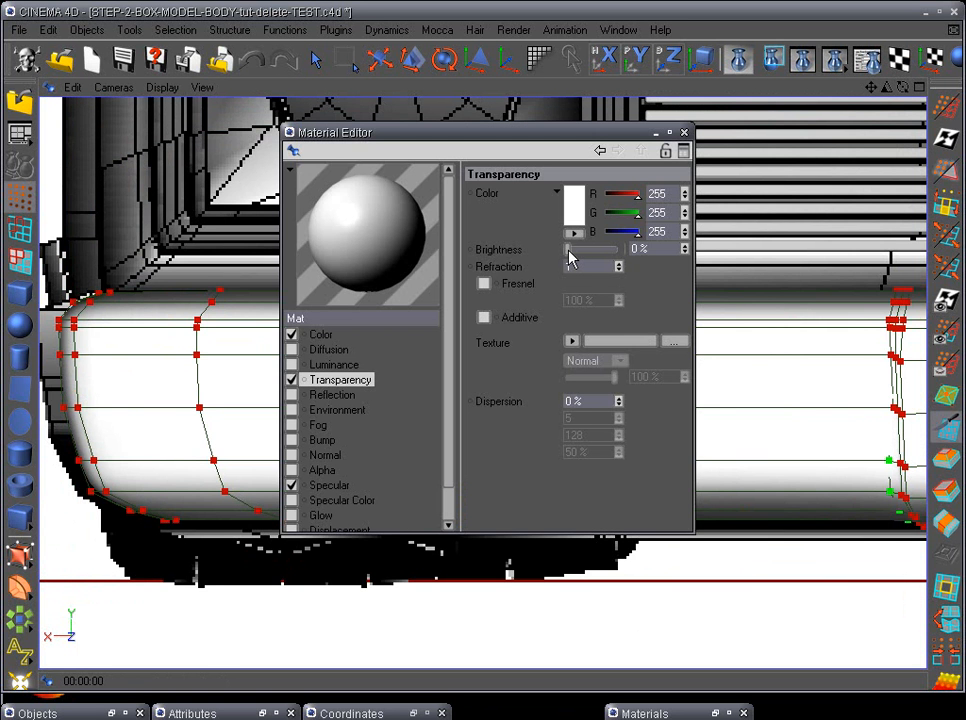
left_click(655, 134)
middle_click_drag(451, 541, 470, 517, "alt")
scroll(504, 525, "up", 3)
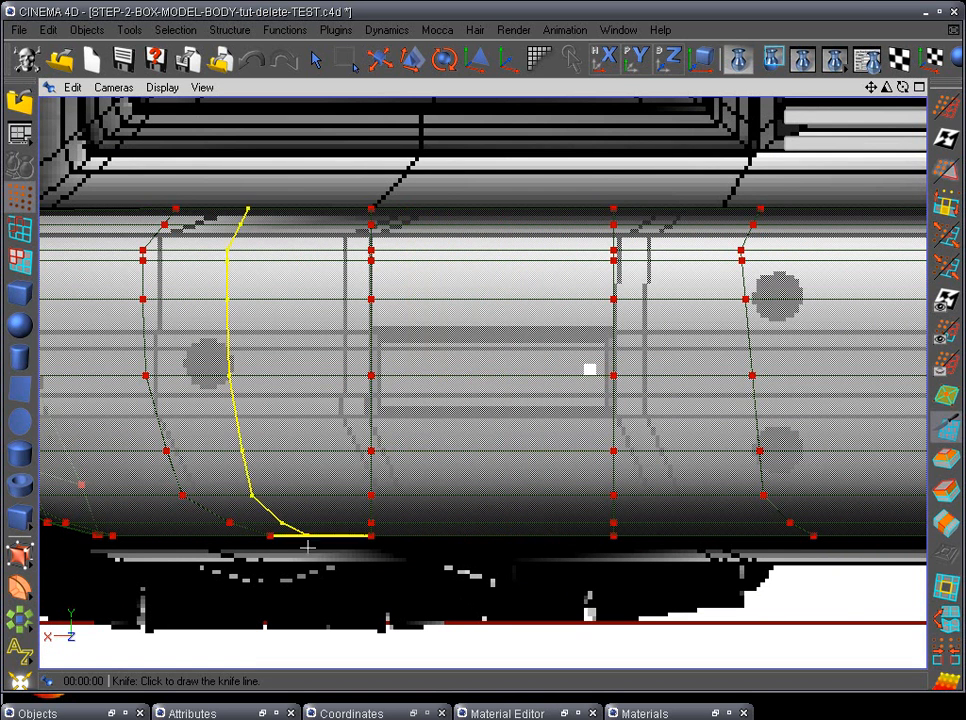
Cut two horizontal loops around the bumper with the Knife, level with the upper and lower edges of the turn-signal rectangle.
key("F1")
left_click_drag(367, 484, 308, 522, "alt")
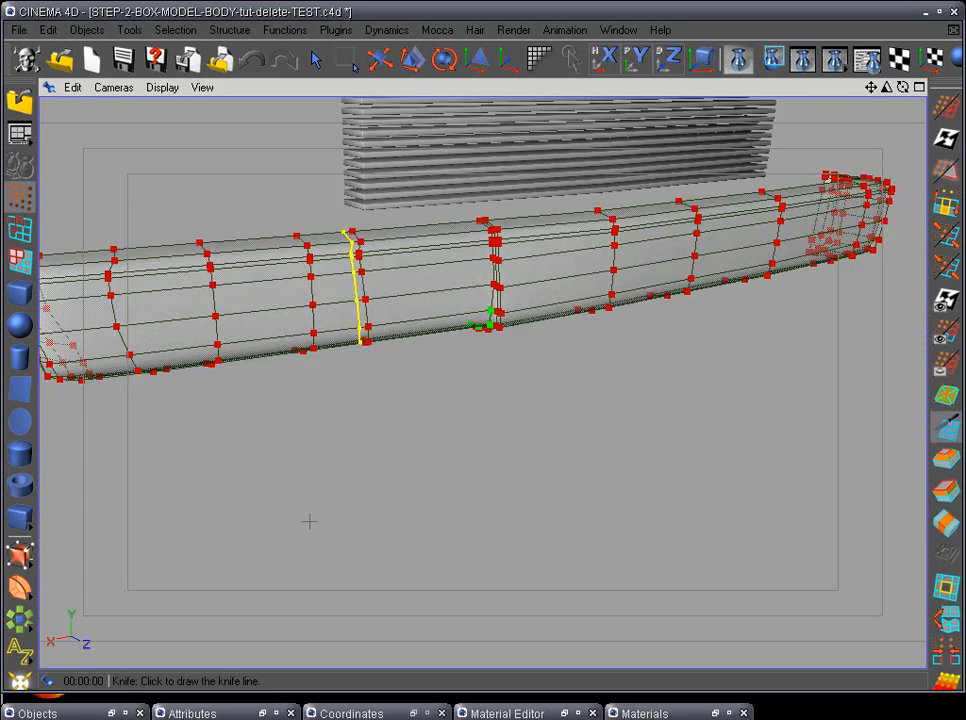
middle_click_drag(333, 488, 511, 498, "alt")
left_click_drag(511, 498, 264, 484, "alt")
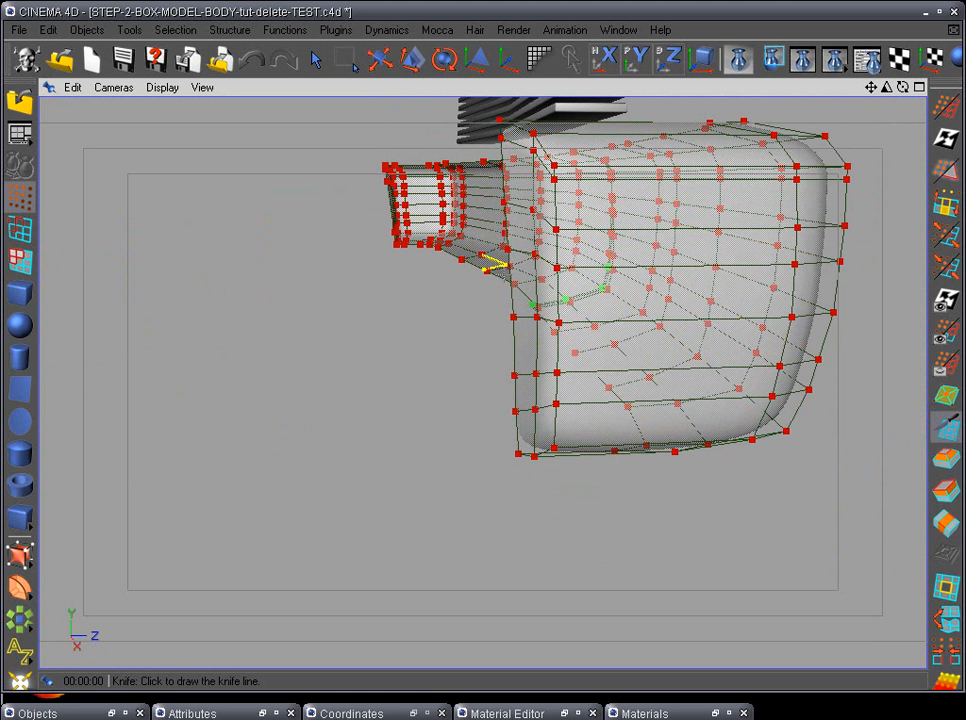
Cut two more horizontal Knife loops close to the turn-signal edge loops, just inside the rectangle's upper and lower borders.
key("F4")
scroll(481, 518, "down", 2)
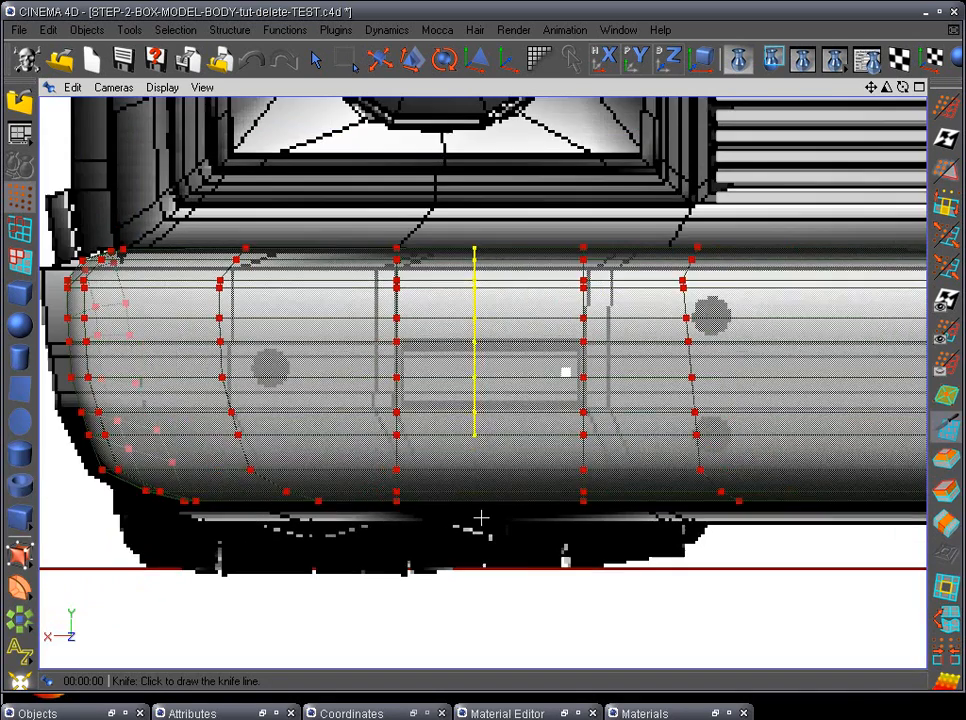
scroll(516, 562, "up", 8)
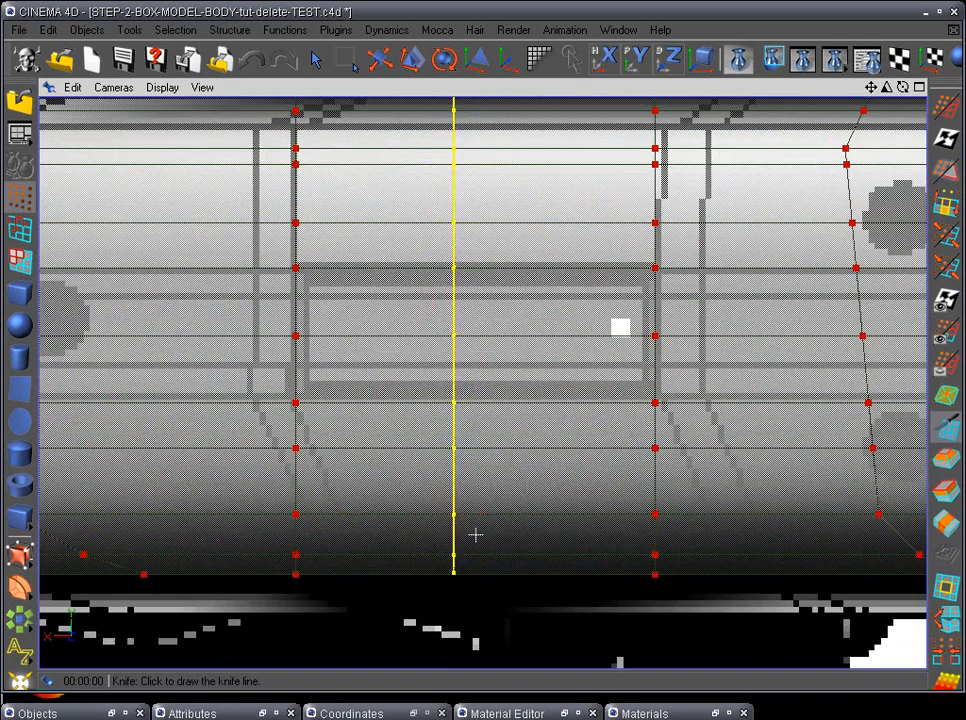
key("F1")
left_click_drag(608, 282, 803, 372, "alt")
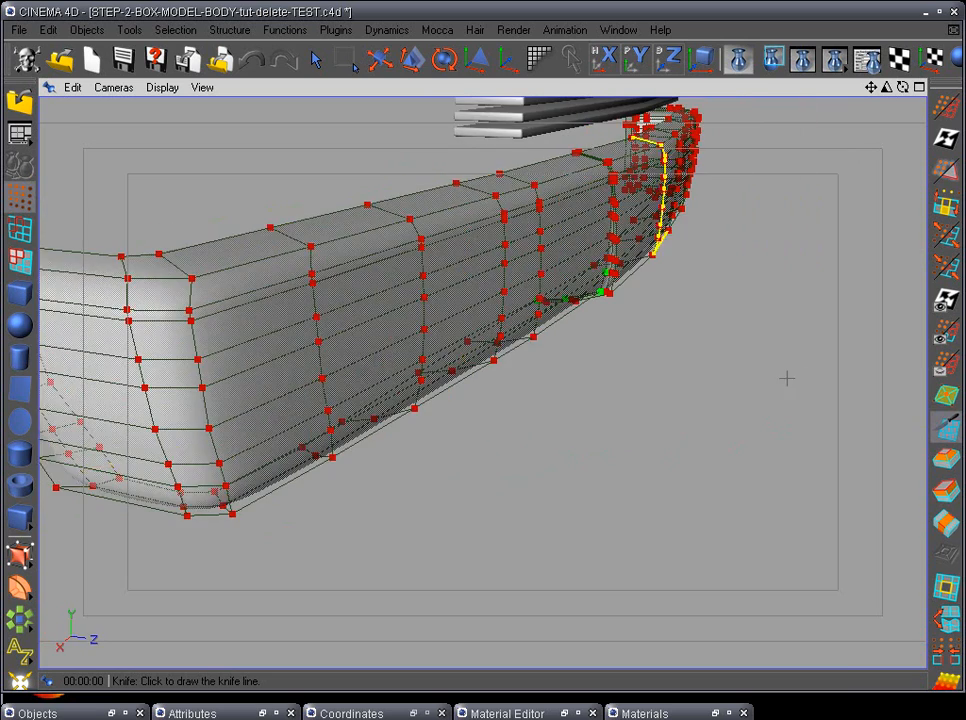
left_click_drag(571, 456, 632, 442, "alt")
key("F4")
scroll(625, 442, "down", 3)
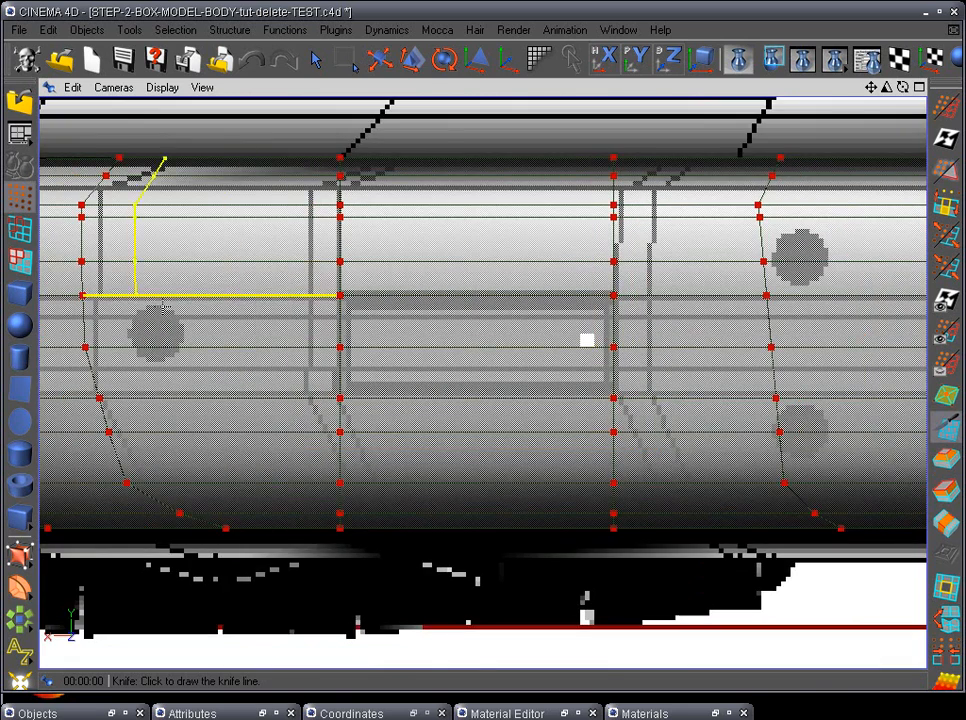
middle_click_drag(498, 550, 673, 552, "alt")
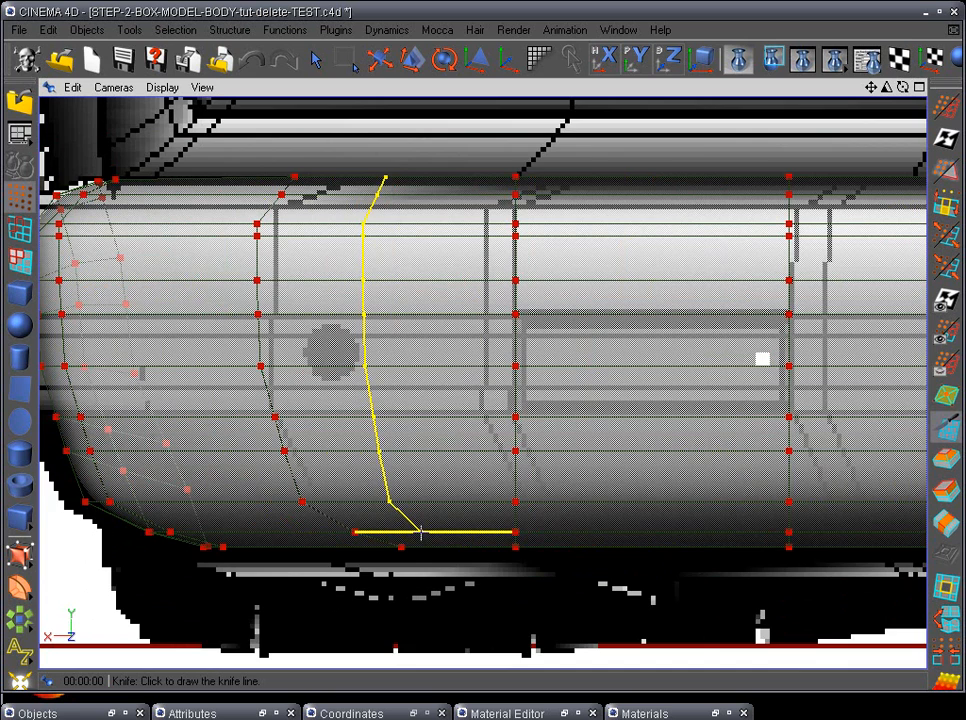
key("F1")
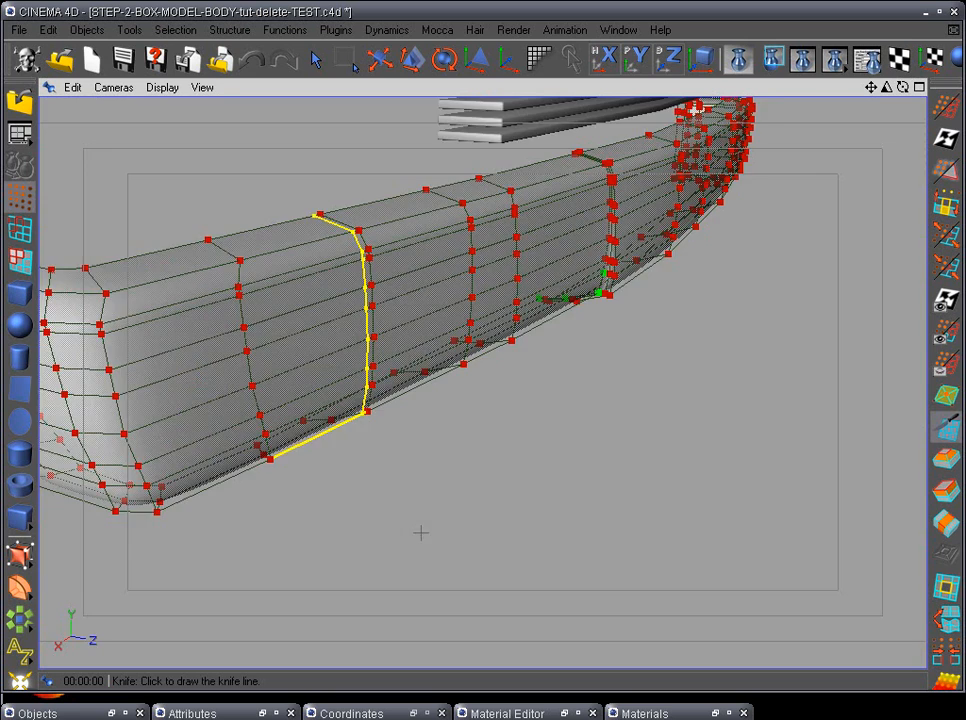
left_click_drag(411, 527, 73, 547, "alt")
scroll(73, 547, "up", 5)
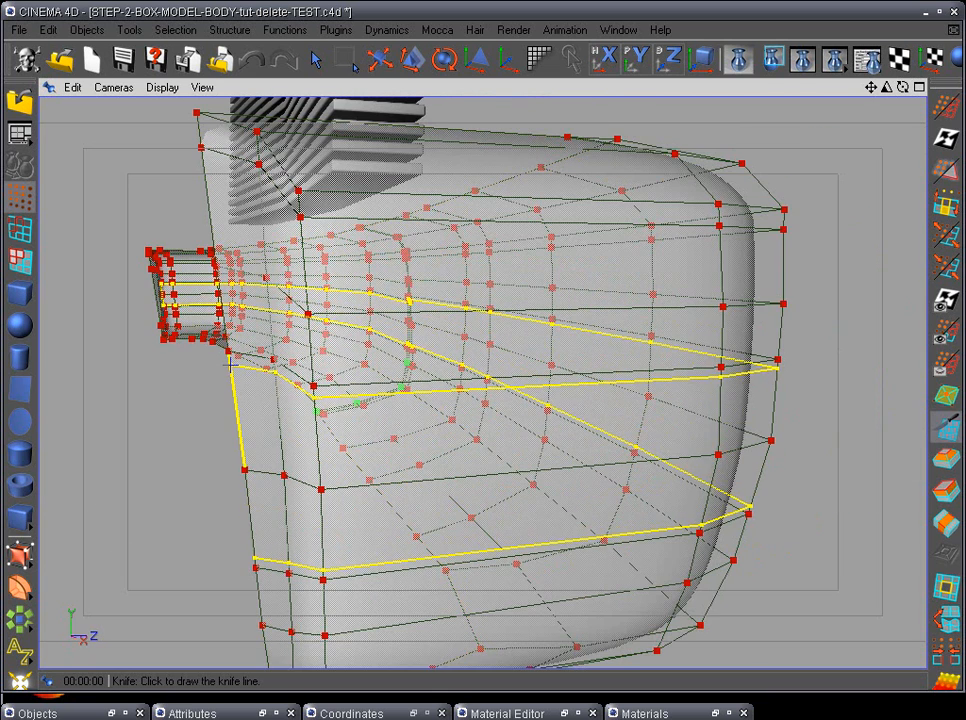
Cut two vertical Knife loops just inside the existing loops at both ends of the turn-signal rectangle.
key("F4")
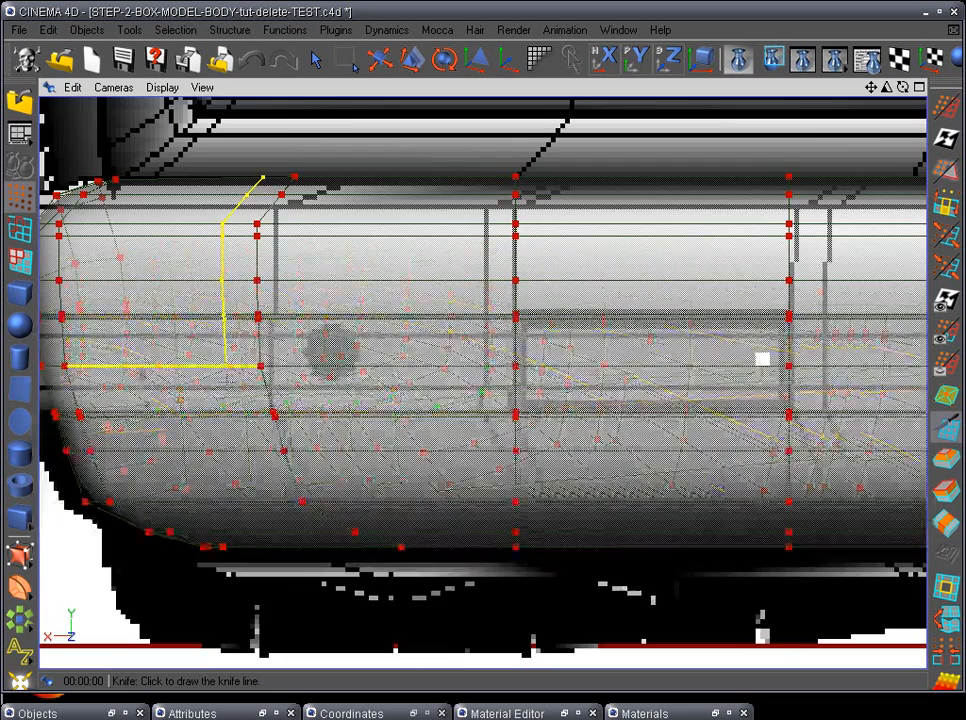
middle_click_drag(617, 503, 516, 531, "alt")
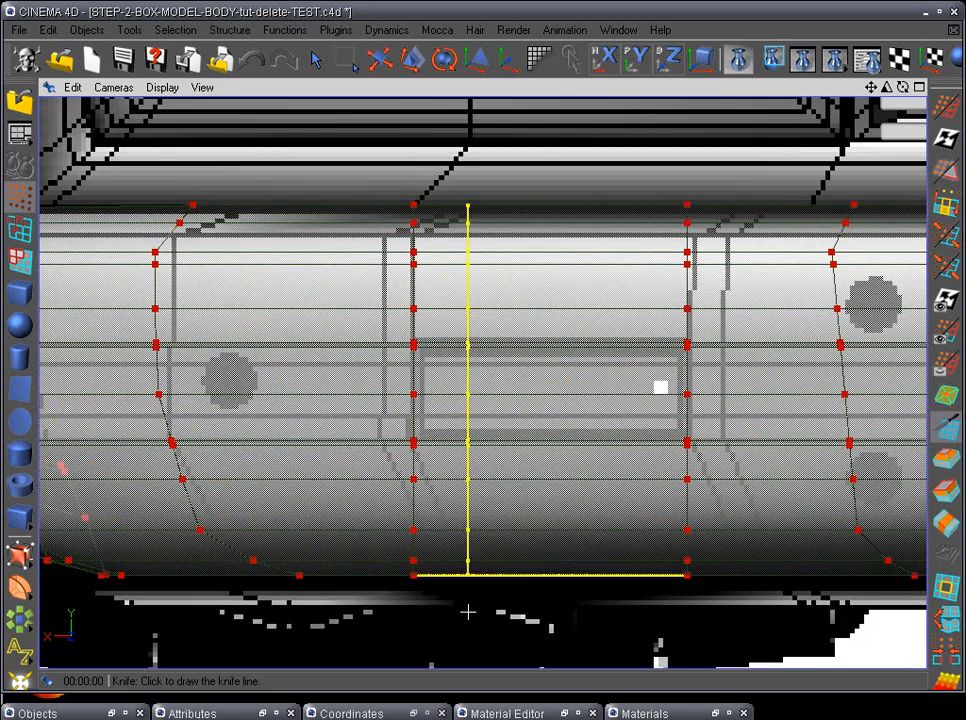
key("F1")
left_click_drag(517, 556, 509, 502, "alt")
left_click_drag(440, 488, 452, 527, "alt")
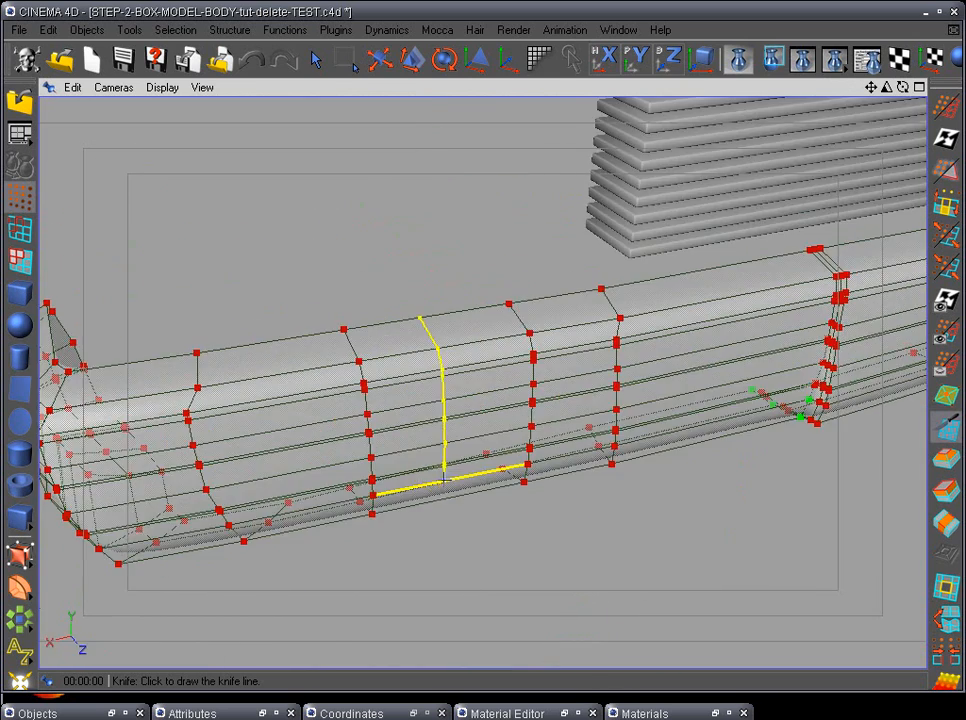
right_click_drag(414, 476, 444, 480, "alt")
scroll(438, 483, "up", 3)
scroll(416, 462, "down", 3)
key("F4")
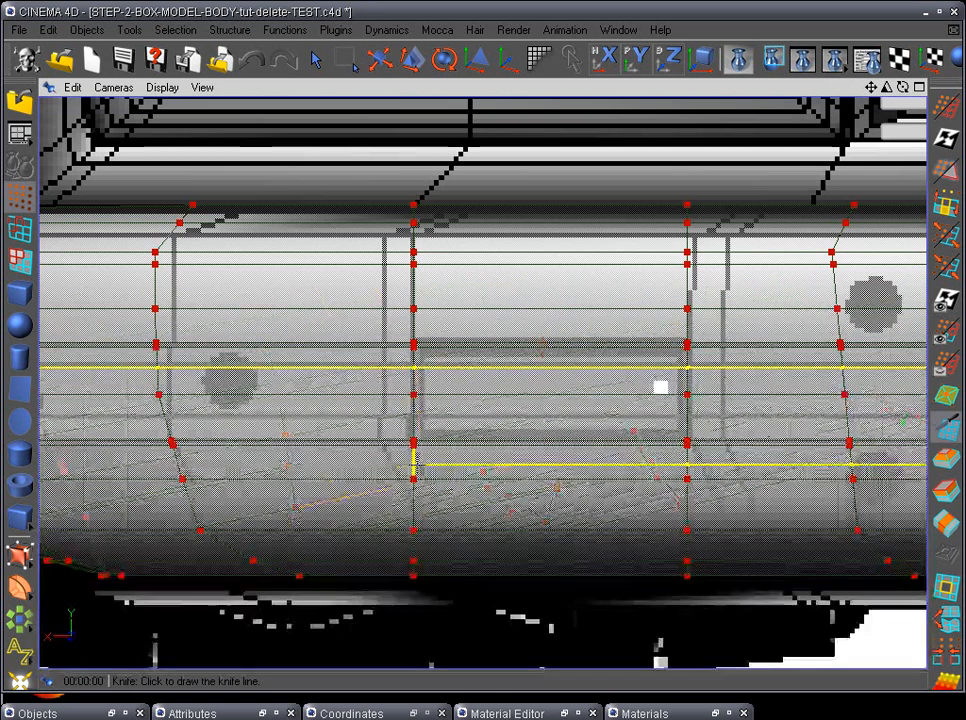
left_click(424, 606)
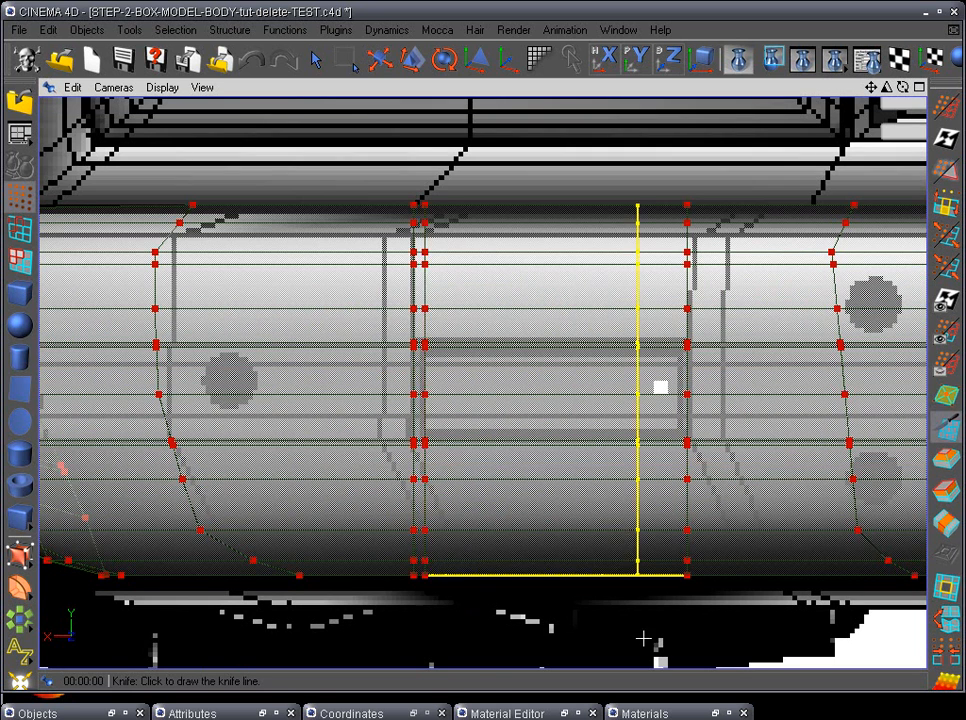
key("F1")
left_click_drag(670, 642, 643, 654, "alt")
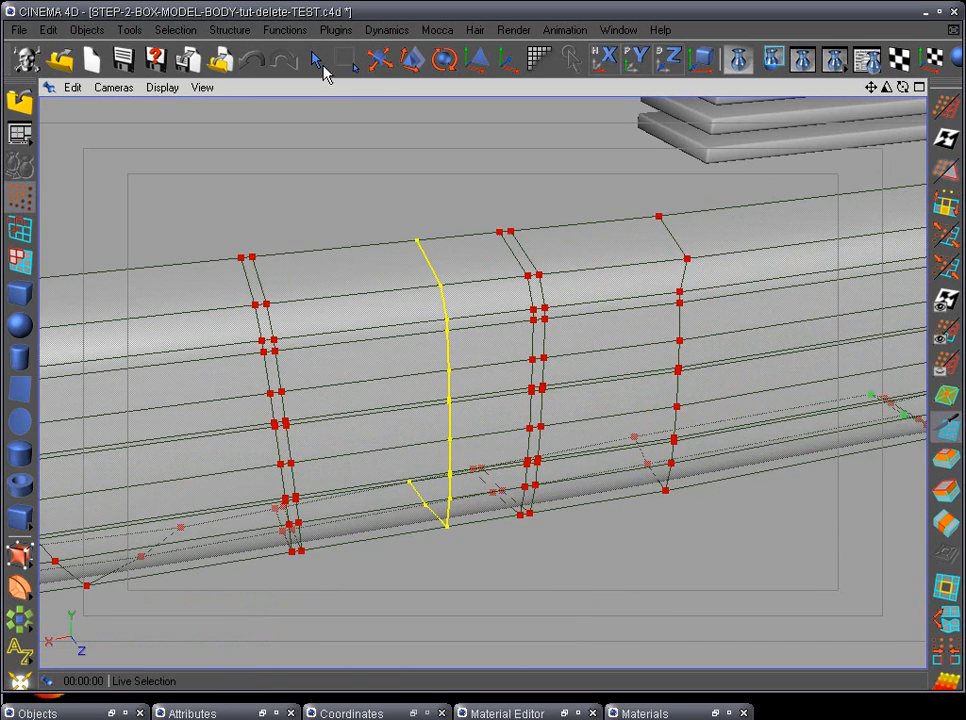
In polygon mode, live-select all polygons of the turn-signal rectangle, including the thin border polygons around it.
left_click(317, 60)
left_click(23, 274)
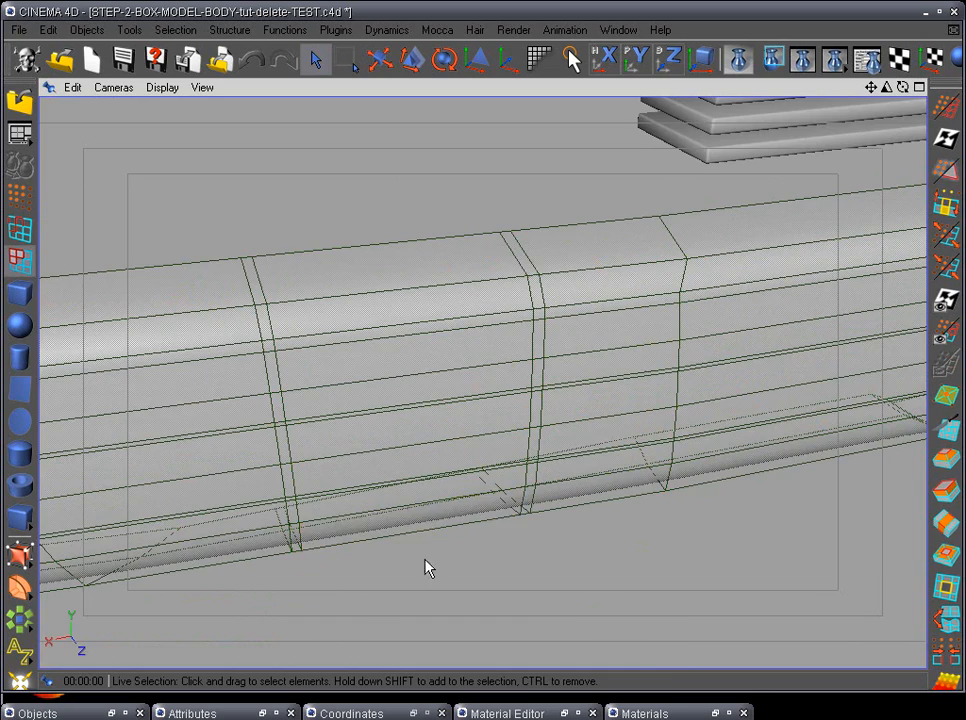
key("F4")
scroll(430, 555, "up", 10)
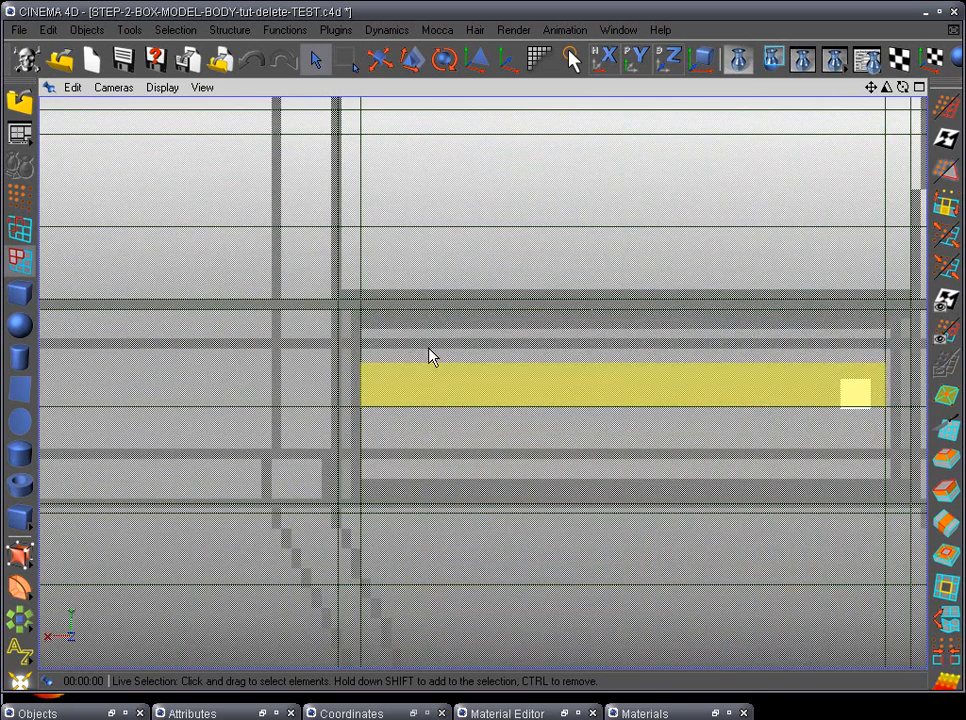
left_click(378, 361)
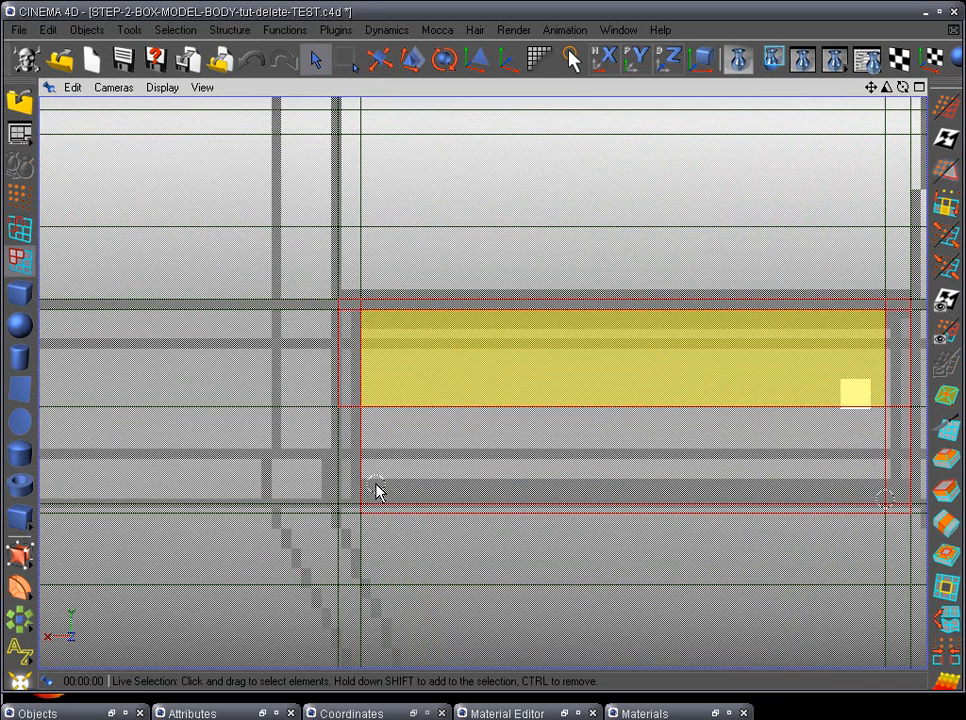
left_click_drag(353, 339, 358, 345)
Extrude the selected turn-signal polygons inward to form a rectangular recess in the bumper.
key("F1")
left_click_drag(615, 503, 475, 579, "alt")
middle_click_drag(550, 550, 595, 464, "alt")
scroll(589, 502, "up", 6)
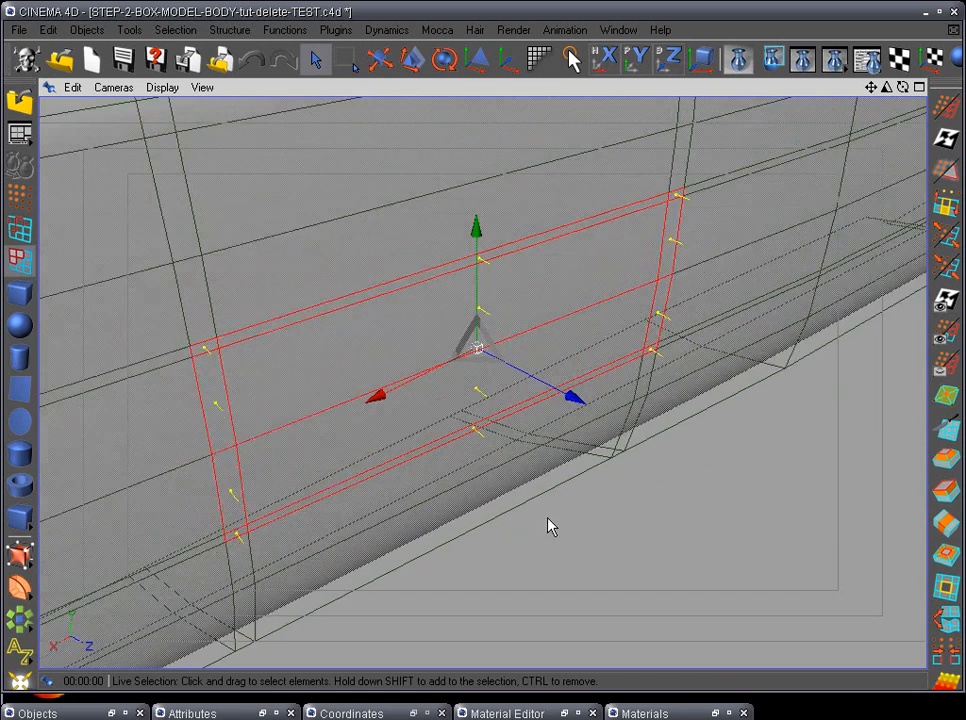
left_click_drag(547, 518, 543, 518, "alt")
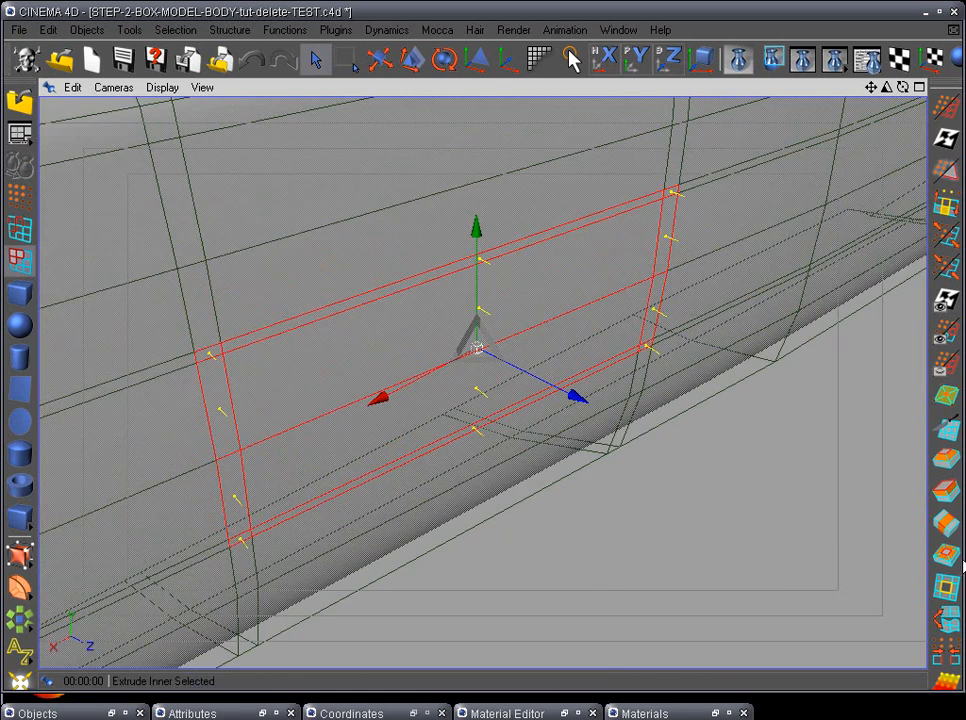
left_click(948, 506)
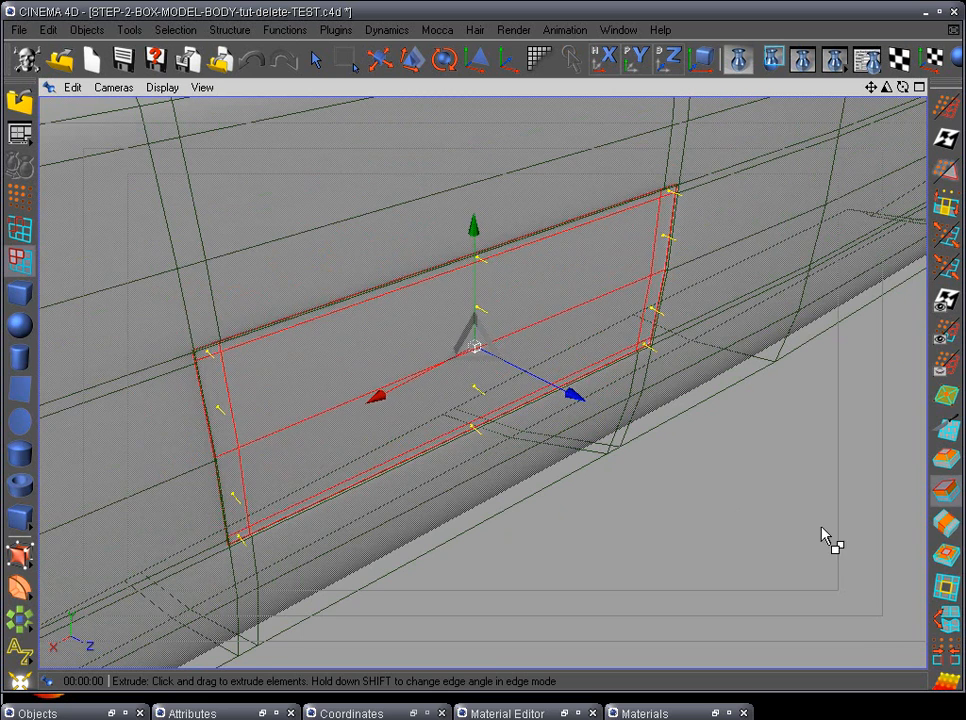
left_click_drag(824, 537, 422, 583)
scroll(580, 566, "down", 10)
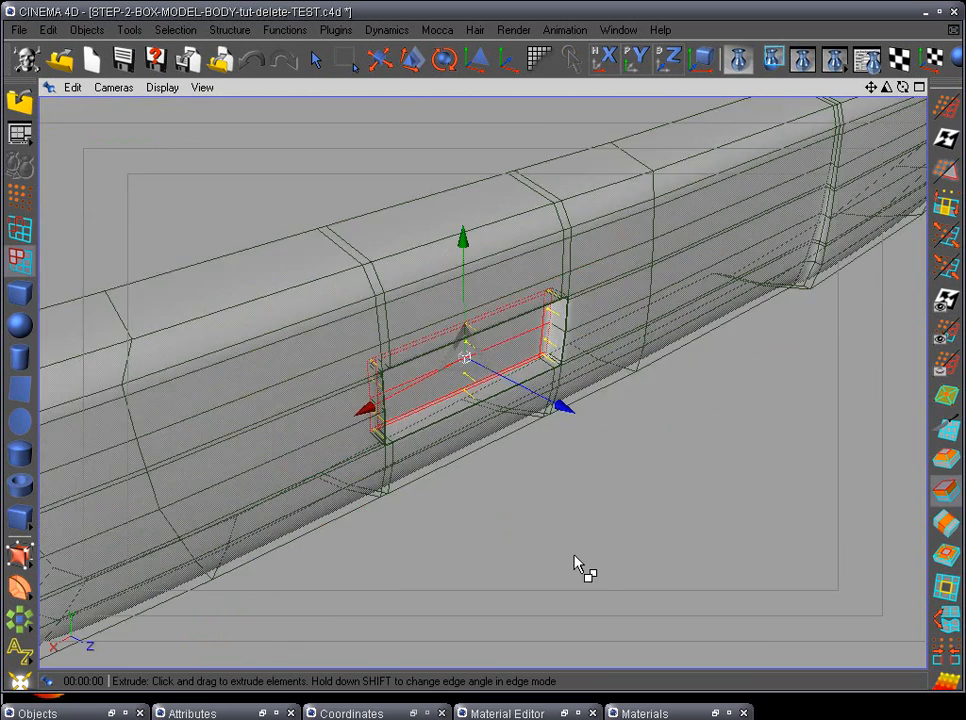
left_click_drag(530, 590, 462, 587, "alt")
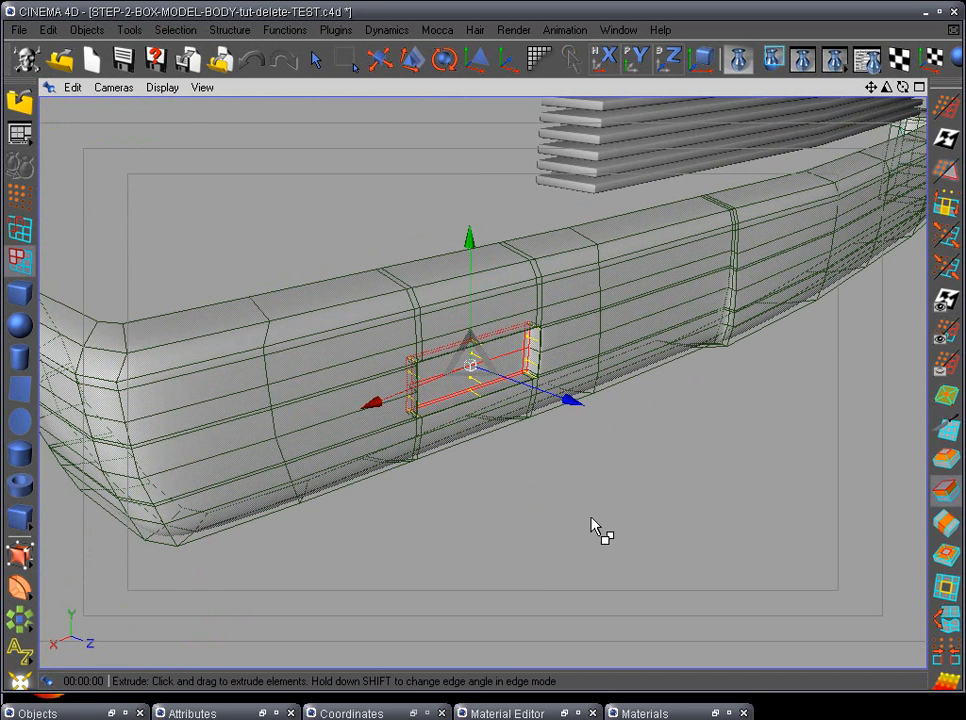
Rename the FRONT-BUMPER copy outside the Symmetry group as FRONT-TURN-SIG and hide it in the viewport.
left_click(110, 713)
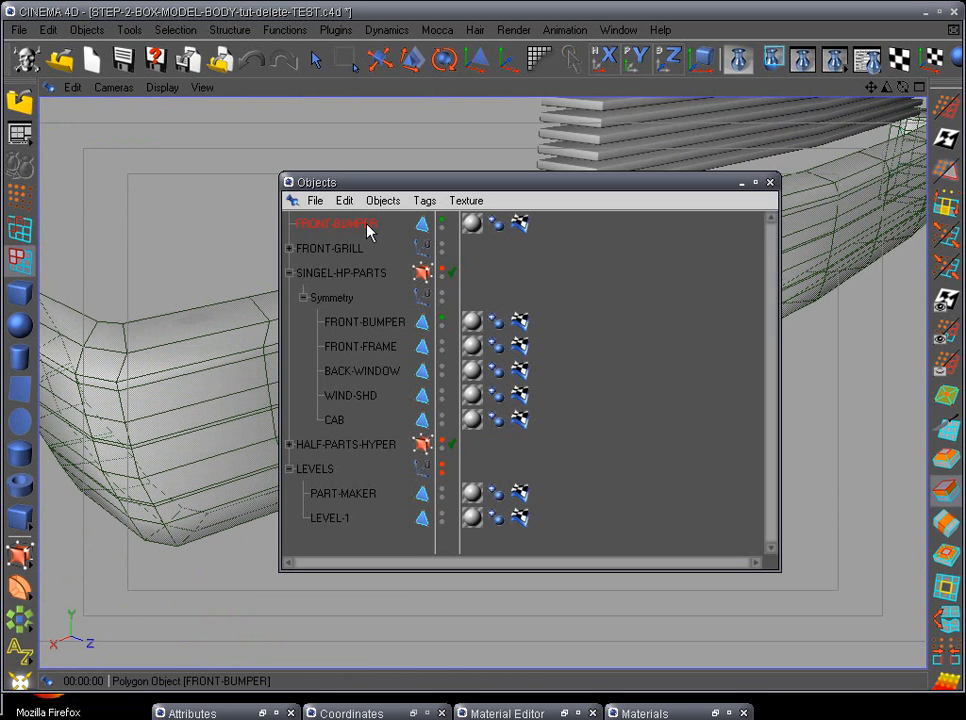
double_click(366, 223)
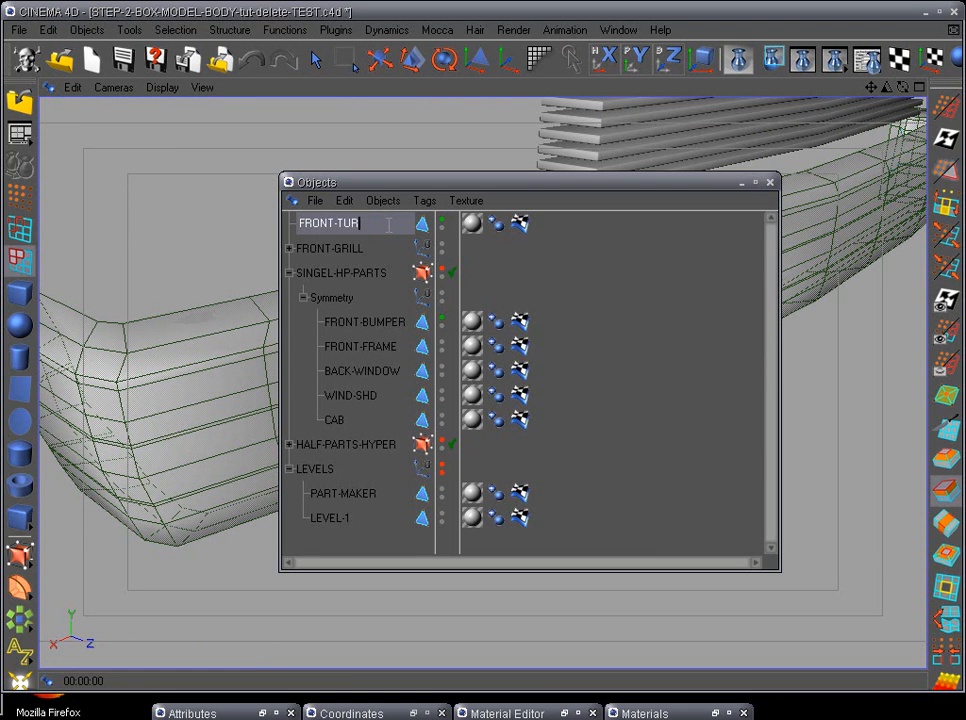
type("G")
key("Return")
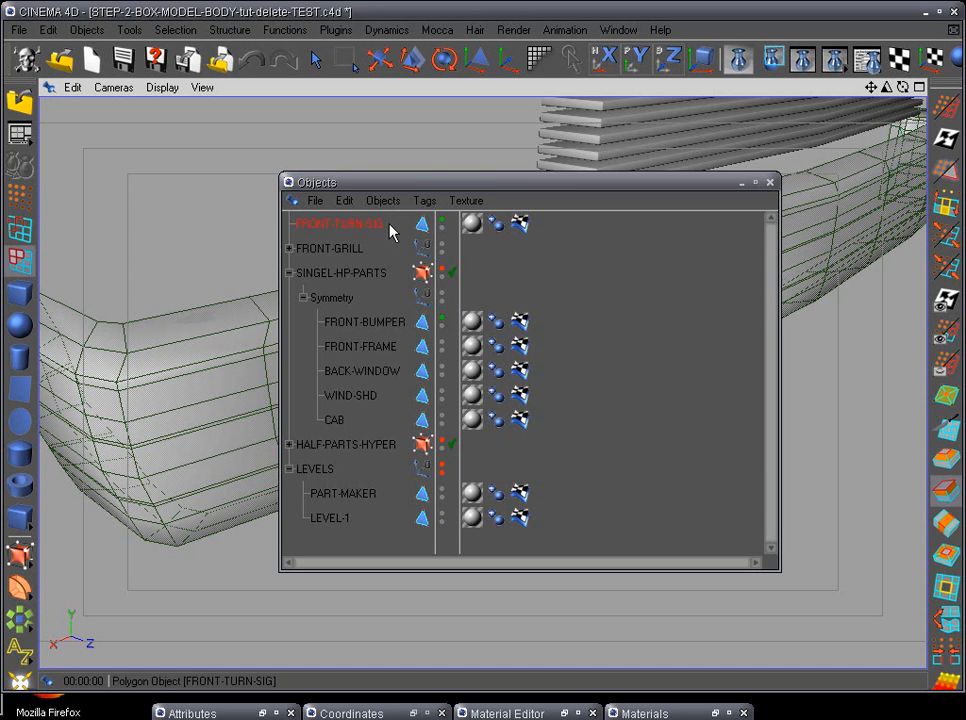
left_click(443, 222)
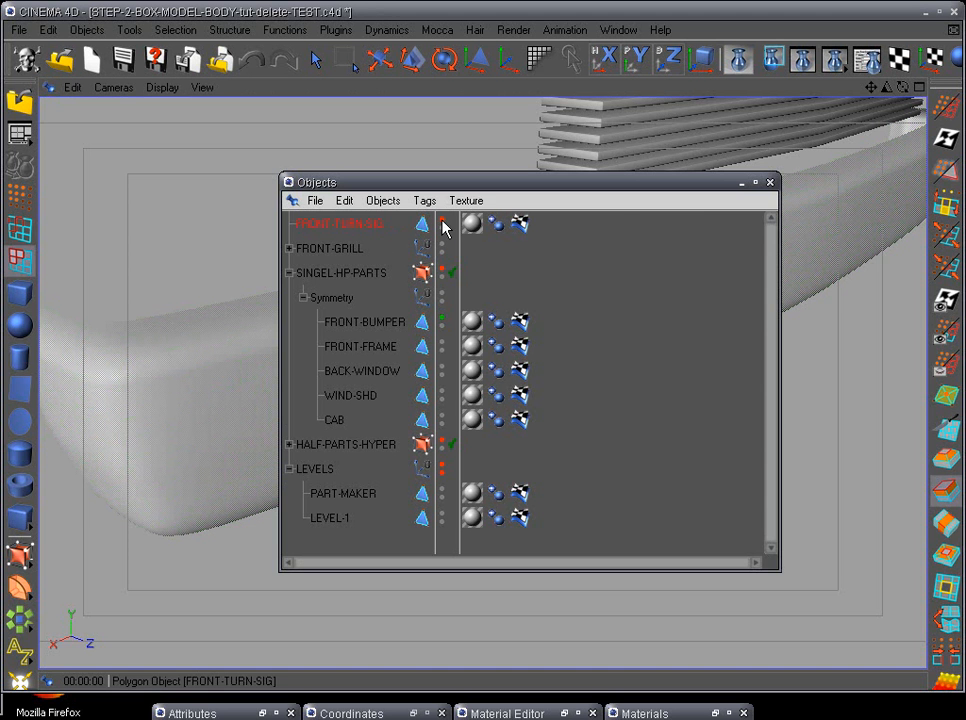
Select the FRONT-BUMPER inside the Symmetry group and delete the polygons at the back of its turn-signal recess.
left_click(365, 321)
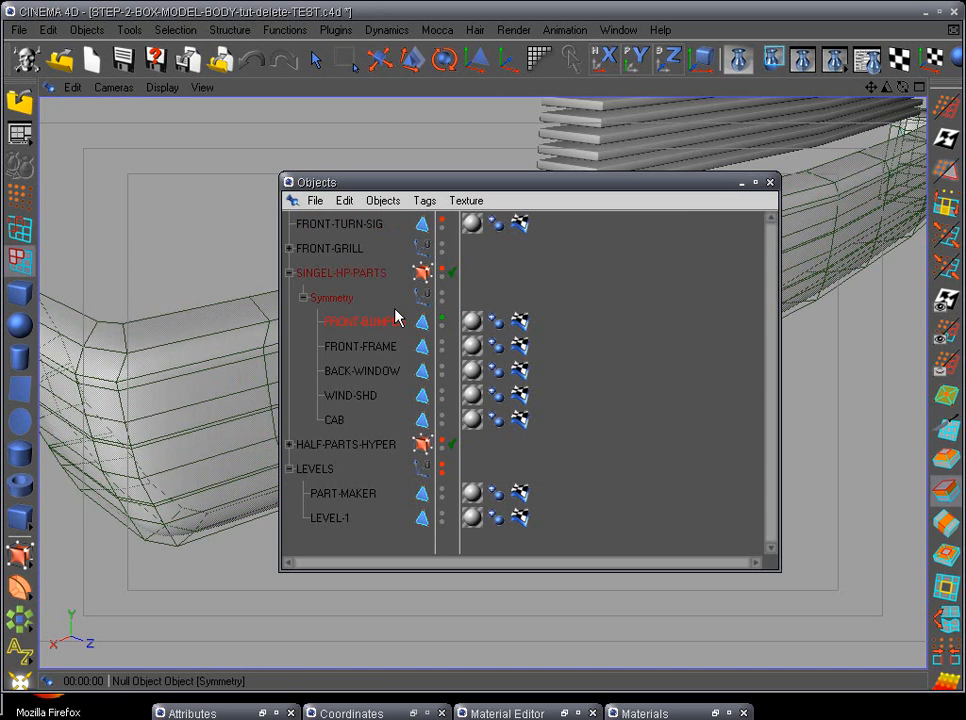
left_click(742, 183)
scroll(550, 540, "up", 3)
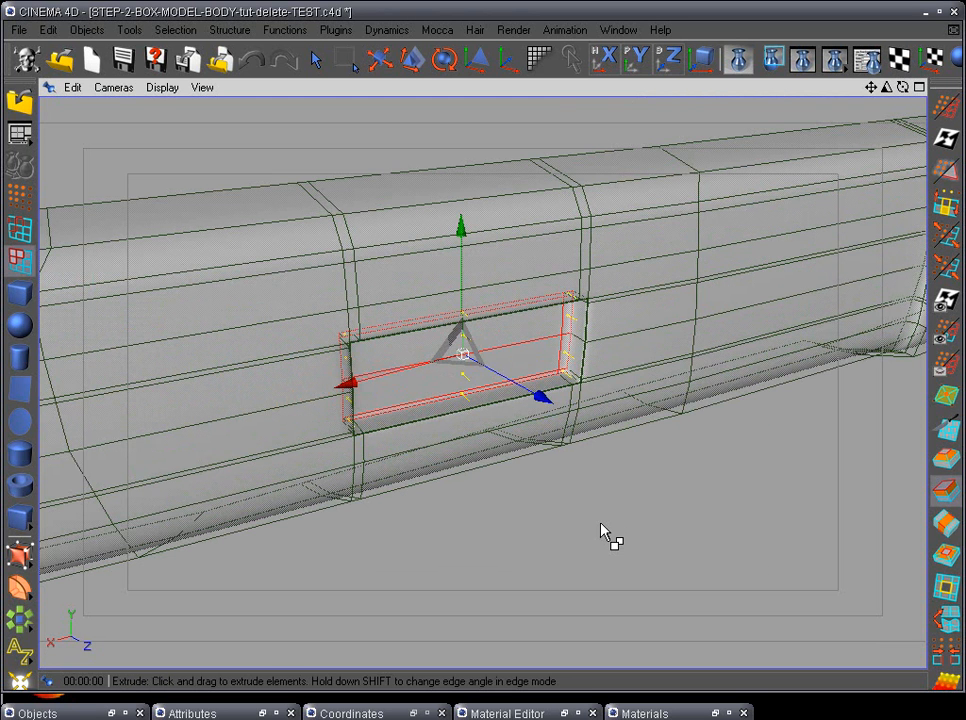
key("Delete")
scroll(597, 448, "down", 5)
left_click_drag(596, 449, 468, 391, "alt")
left_click_drag(548, 390, 540, 540, "alt")
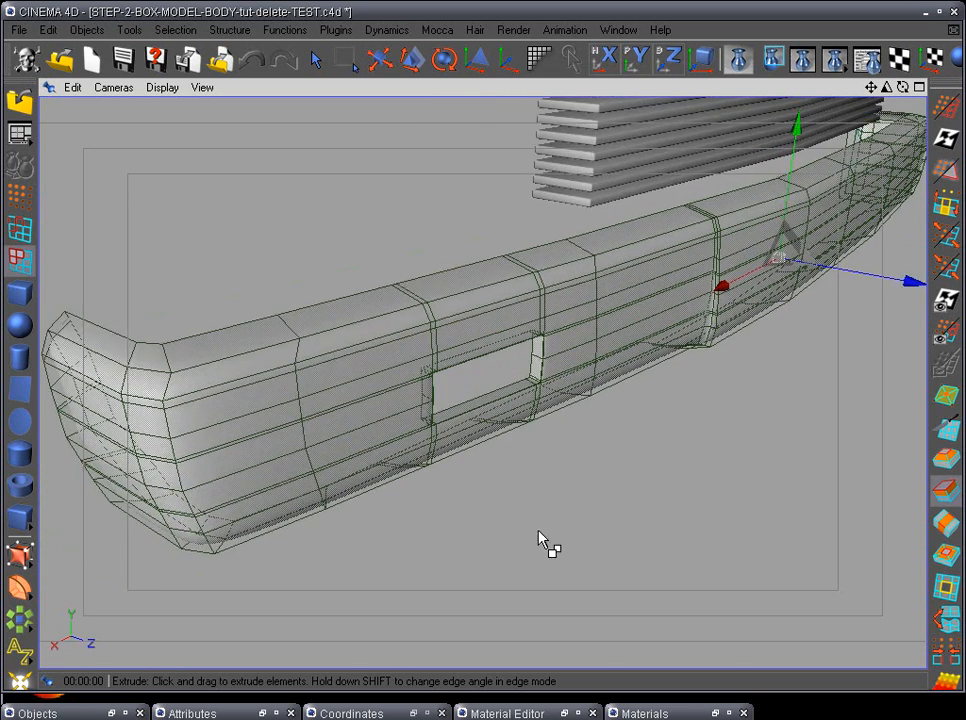
Make FRONT-TURN-SIG visible in the viewport again and select it.
left_click_drag(112, 713, 376, 232)
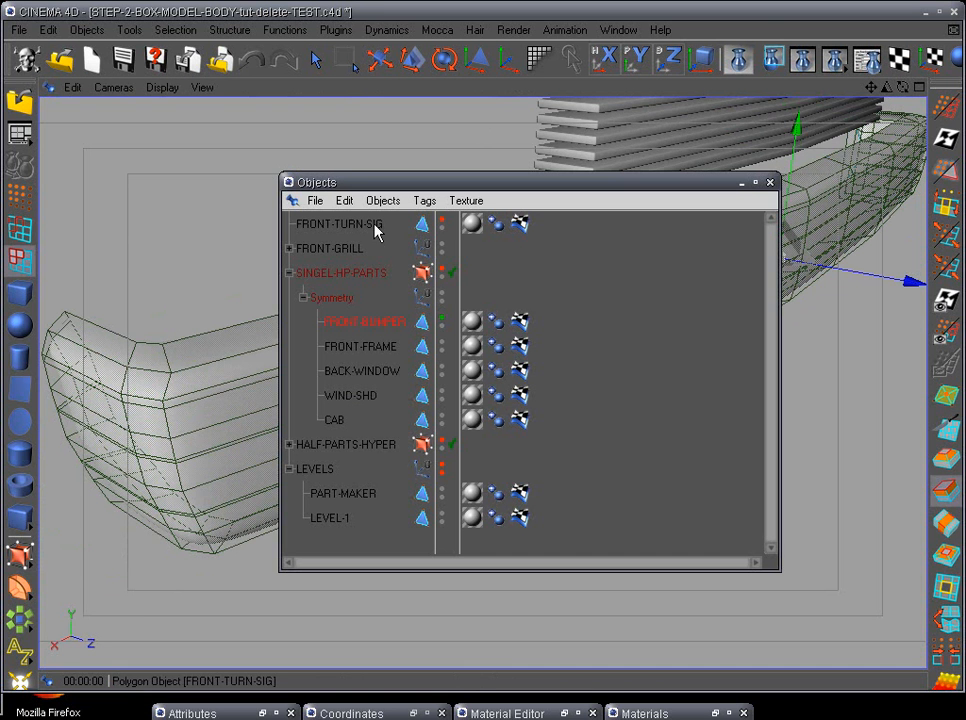
left_click(441, 220)
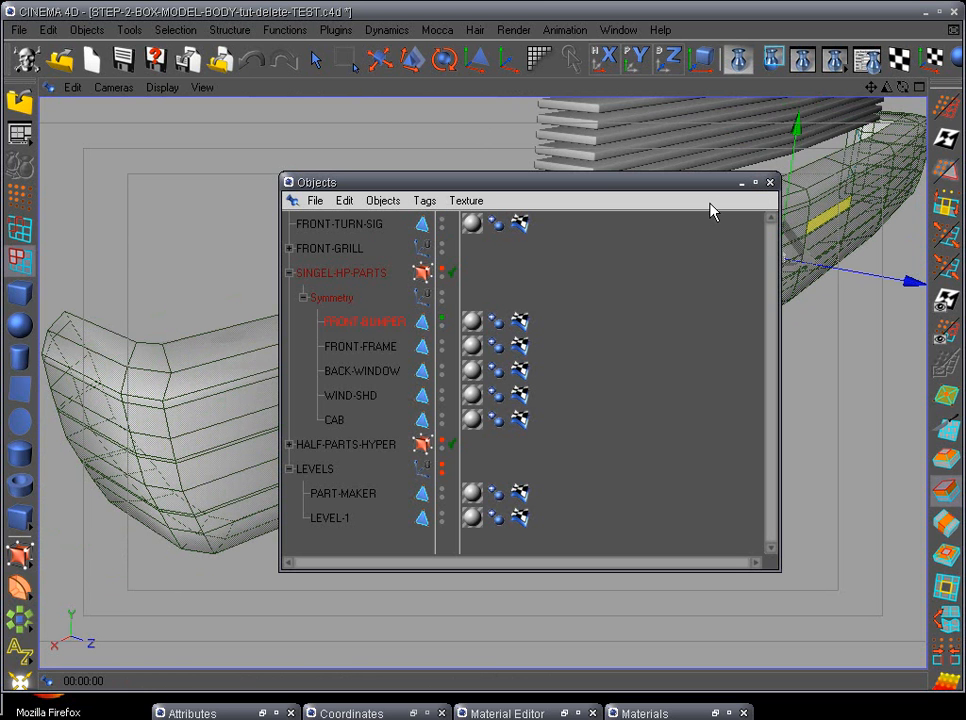
left_click(340, 224)
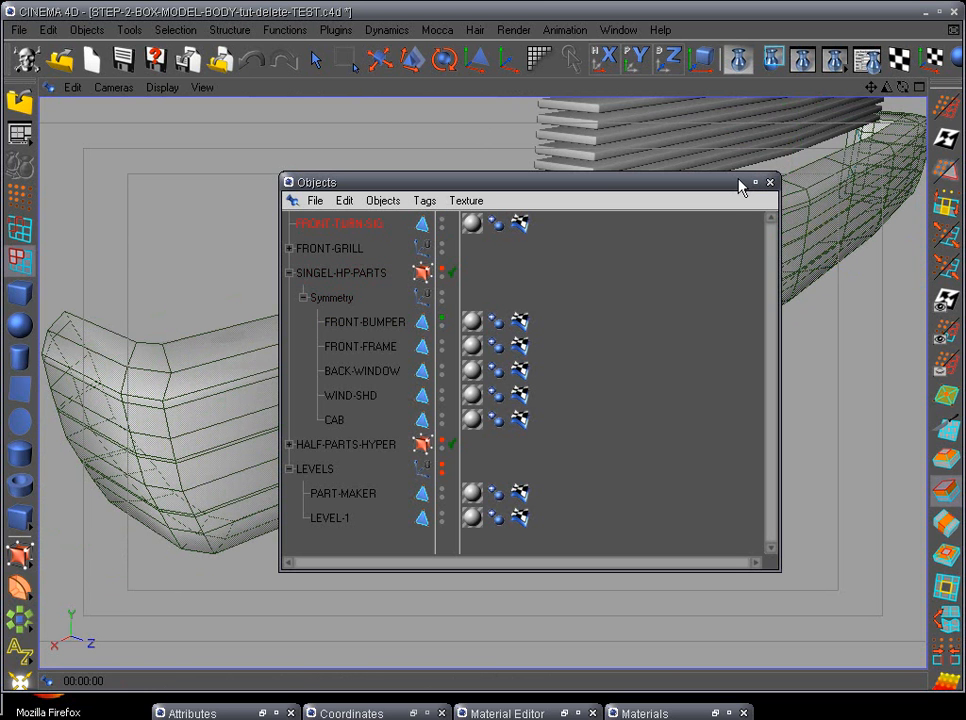
left_click(741, 182)
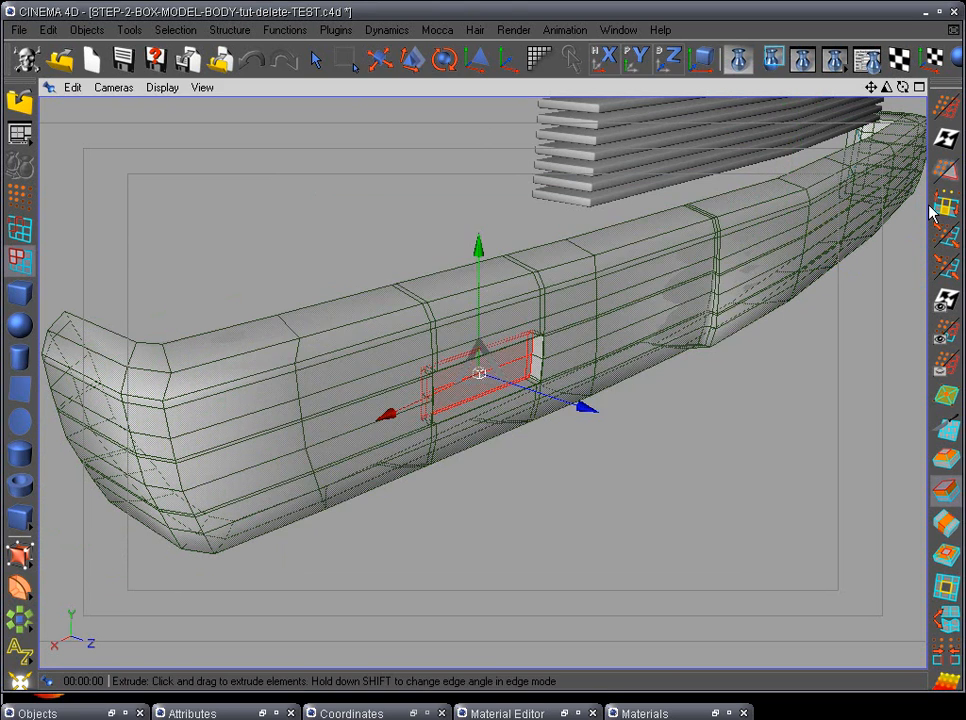
Invert the polygon selection on FRONT-TURN-SIG and delete everything except the back polygons of the turn-signal recess.
left_click(948, 145)
key("d")
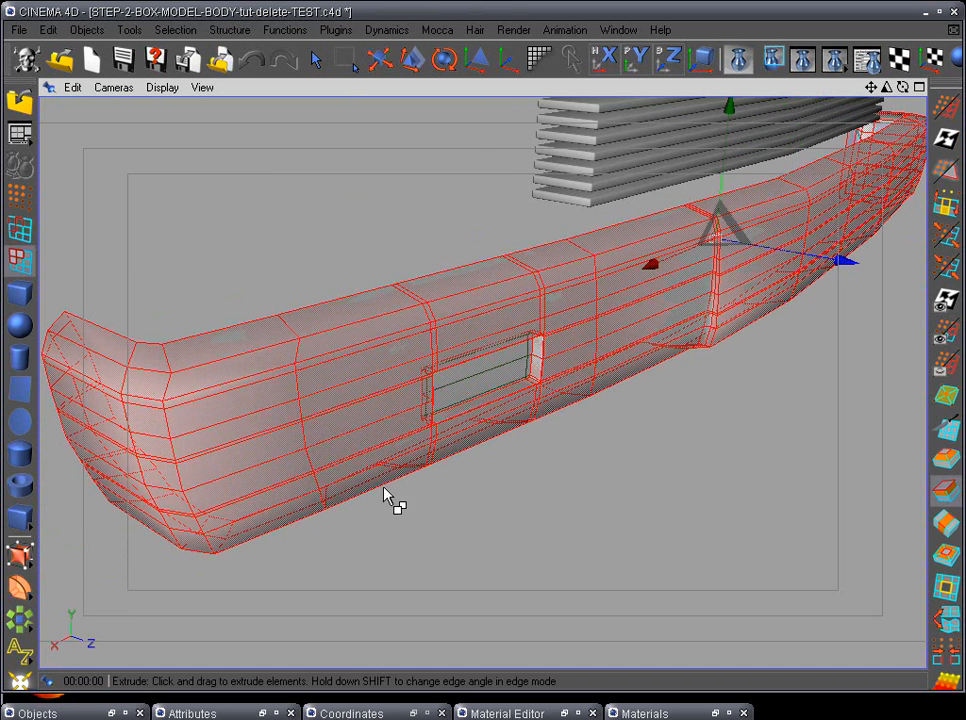
key("Delete")
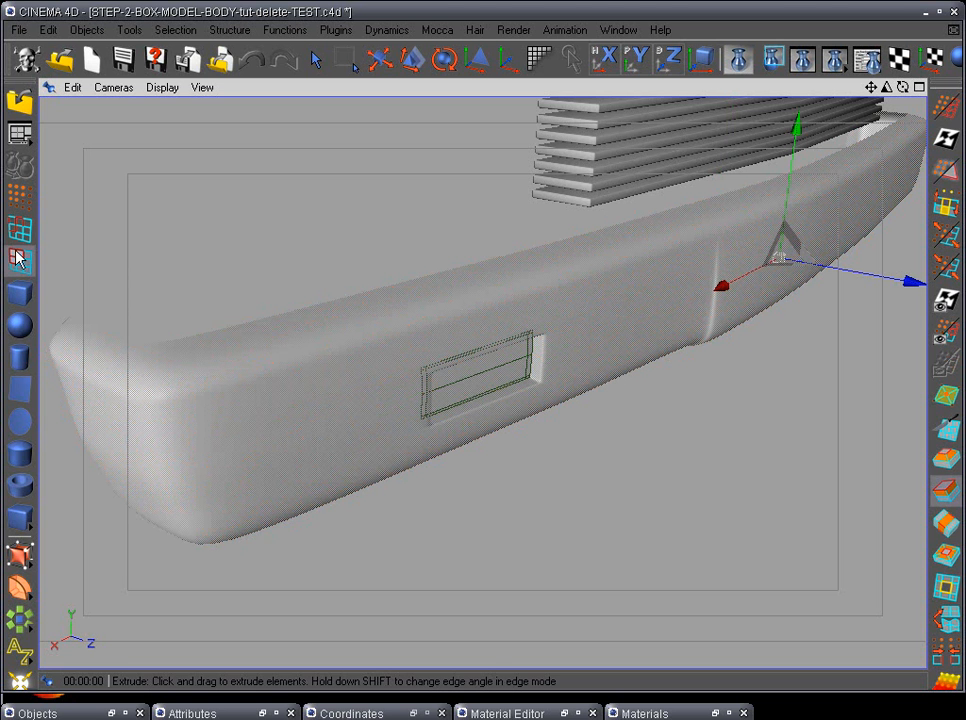
Select all points of FRONT-TURN-SIG and run Optimize to remove the leftover stray points.
left_click(24, 200)
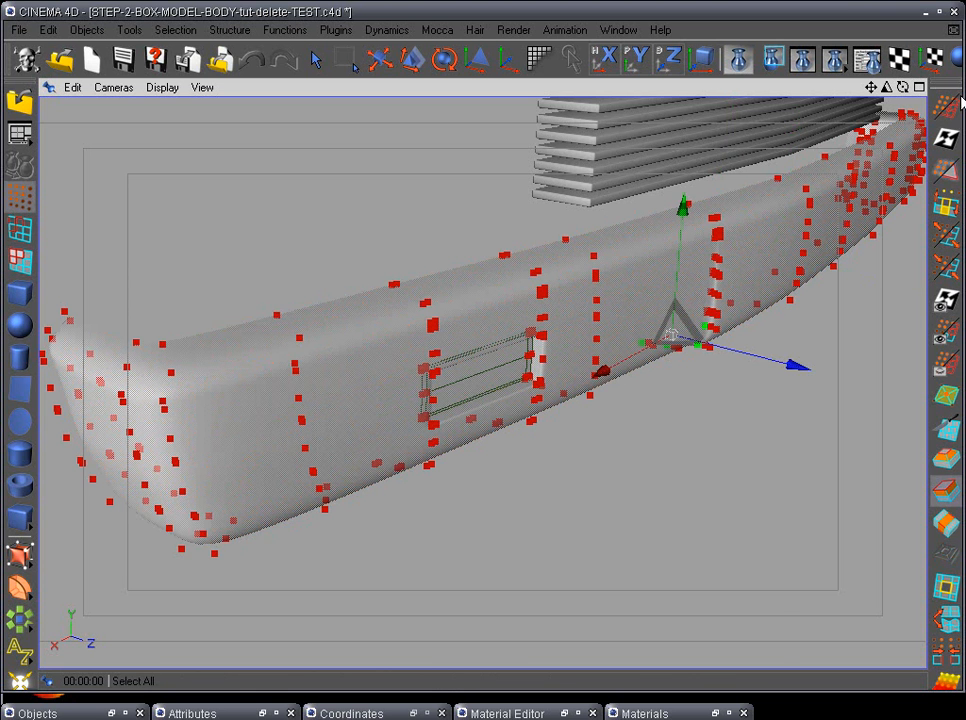
key("ctrl+a")
right_click(583, 285)
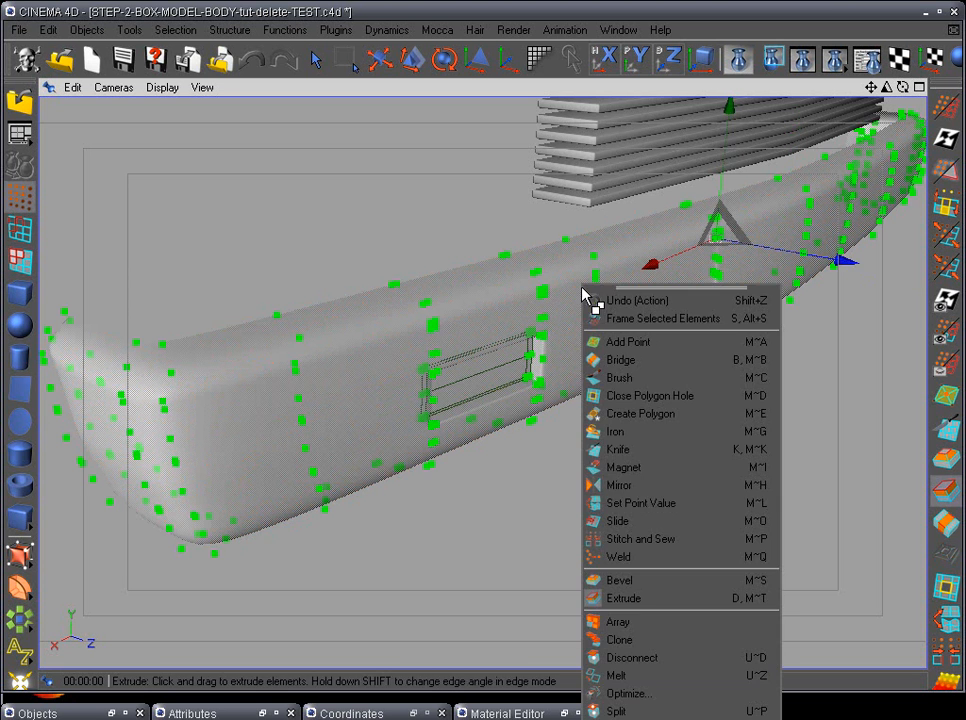
left_click(625, 694)
left_click(587, 707)
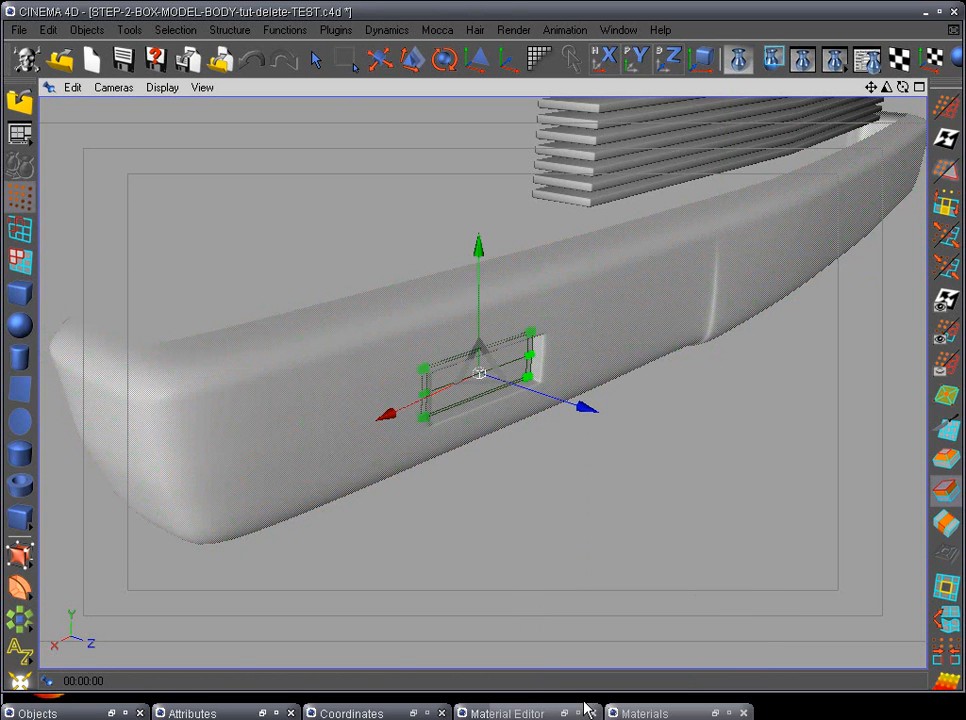
Select all polygons of FRONT-TURN-SIG and scale them down slightly so the panel fits inside the bumper opening.
scroll(586, 549, "up", 5)
left_click_drag(582, 537, 544, 535, "alt")
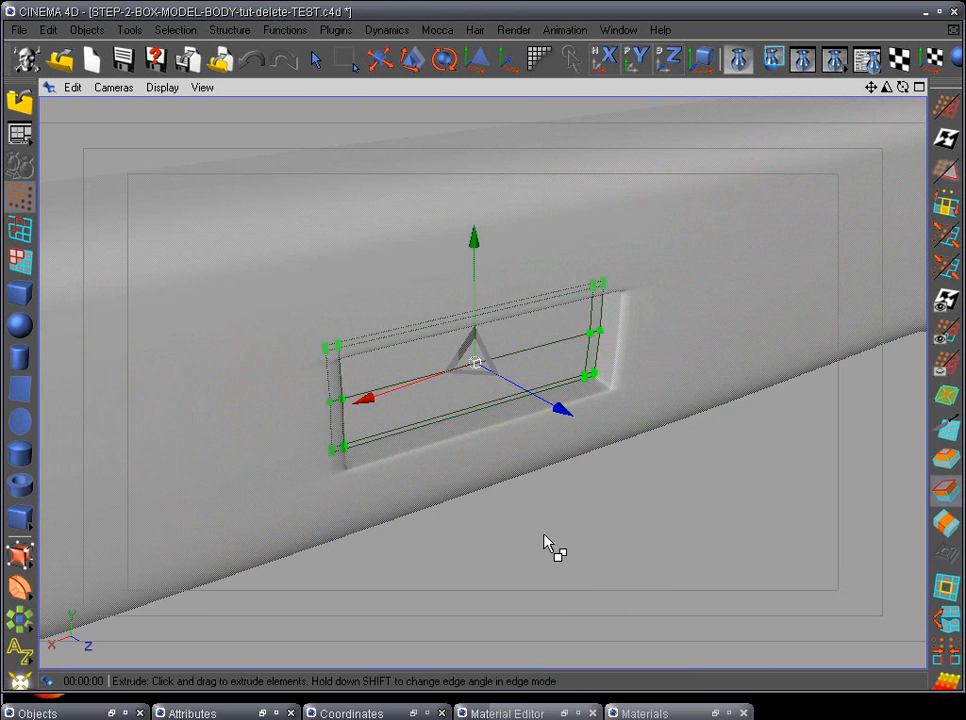
left_click(20, 260)
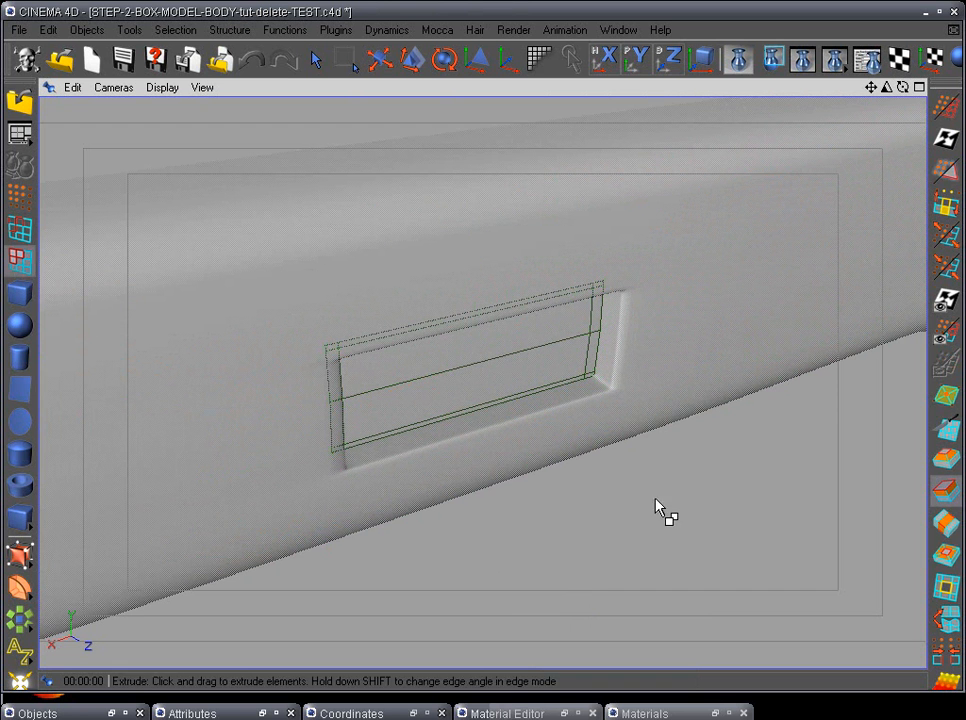
left_click(950, 142)
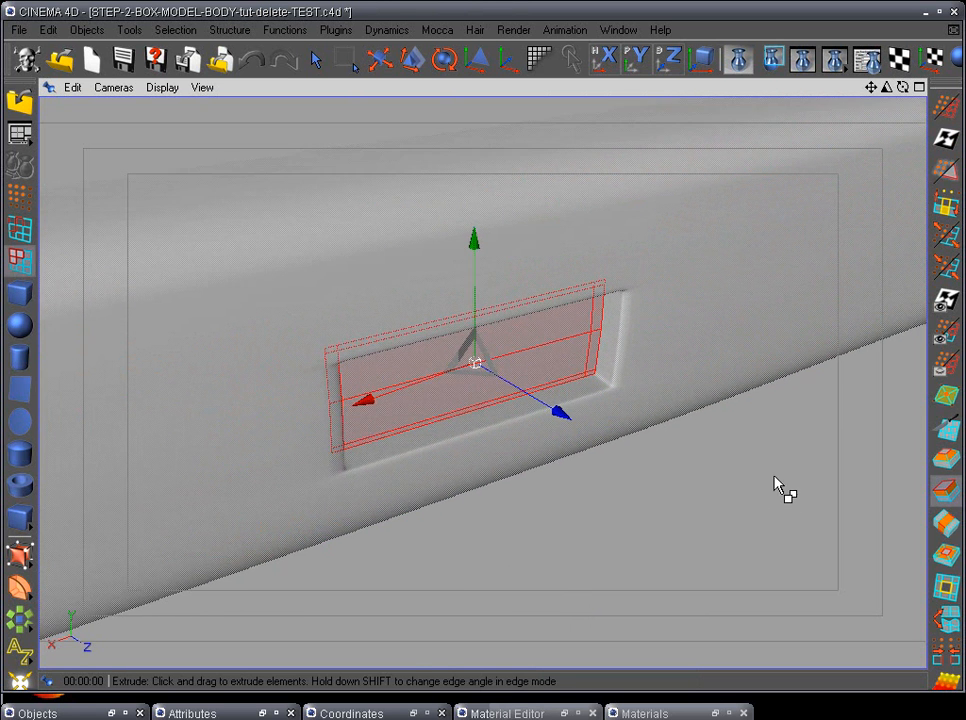
left_click_drag(776, 478, 748, 490, "alt")
scroll(748, 490, "up", 5)
left_click_drag(638, 511, 670, 565, "alt")
scroll(652, 492, "down", 3)
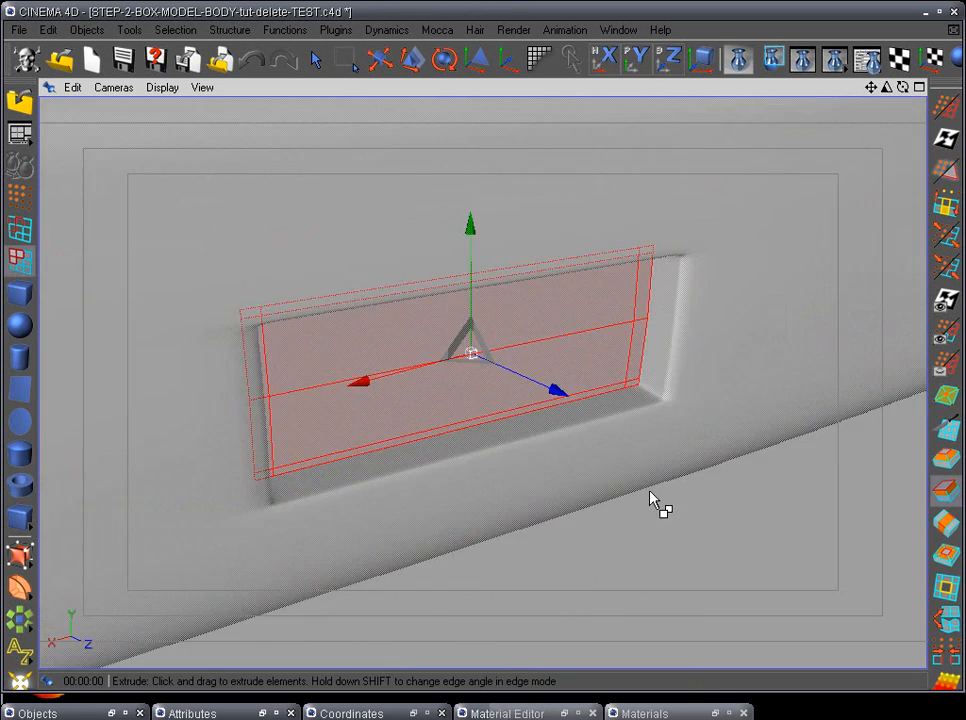
left_click_drag(651, 492, 759, 593, "alt")
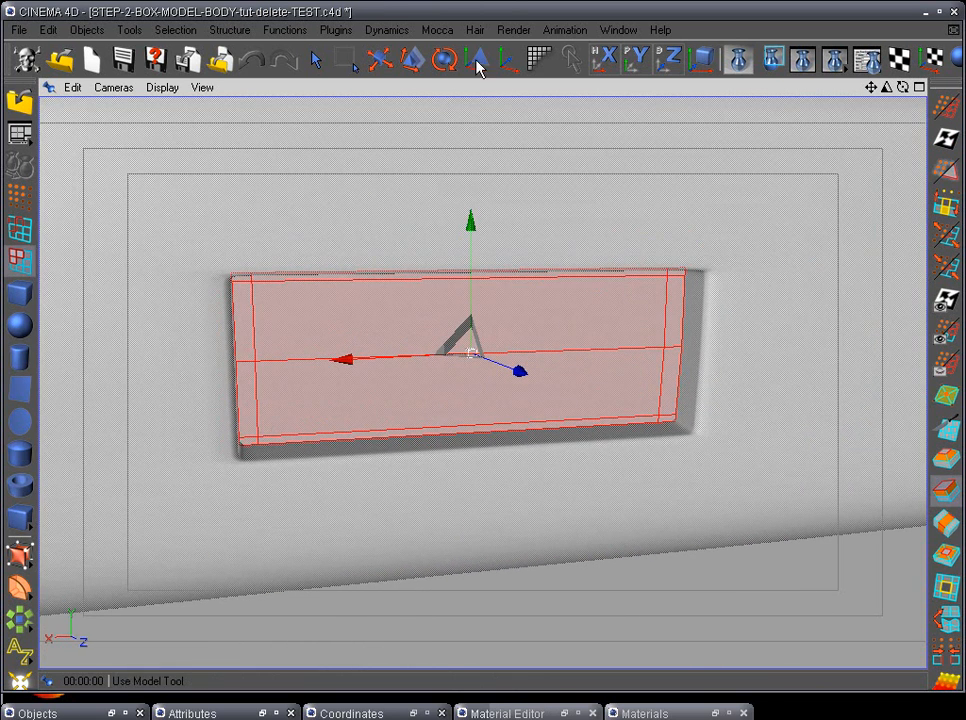
left_click(410, 62)
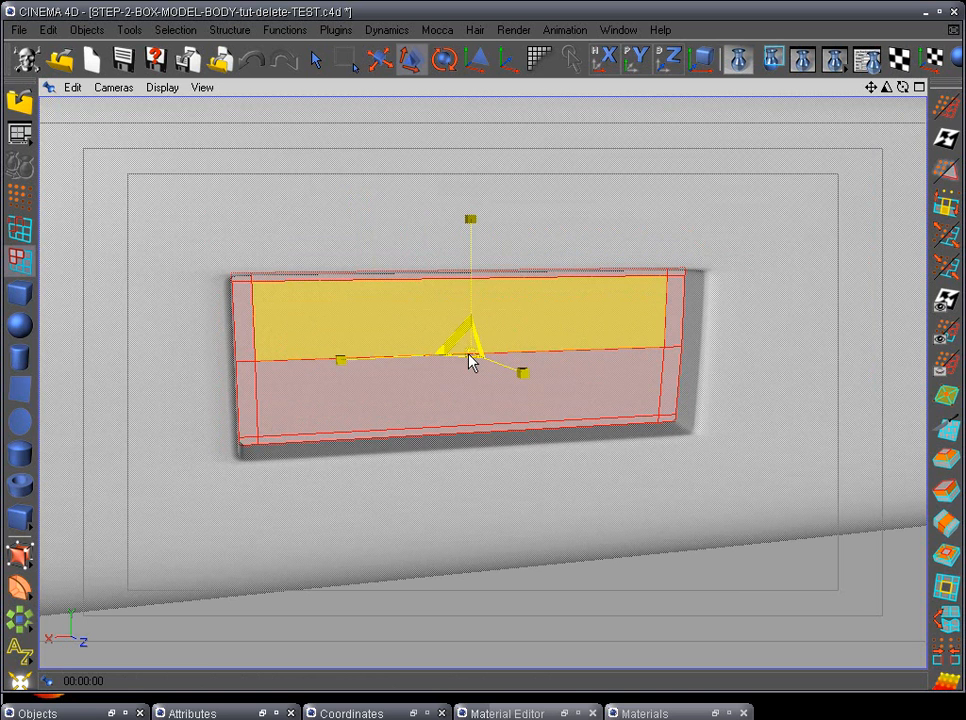
left_click_drag(466, 353, 438, 352)
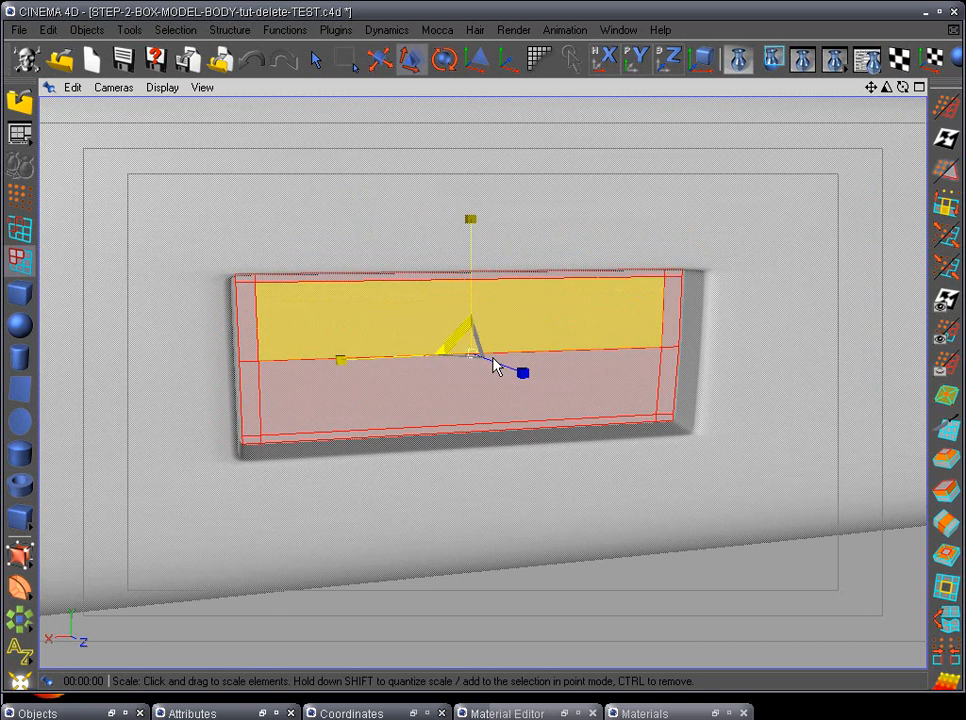
Extrude the selected turn-signal polygons outward until they nearly fill the depth of the bumper recess.
left_click_drag(545, 430, 498, 440, "alt")
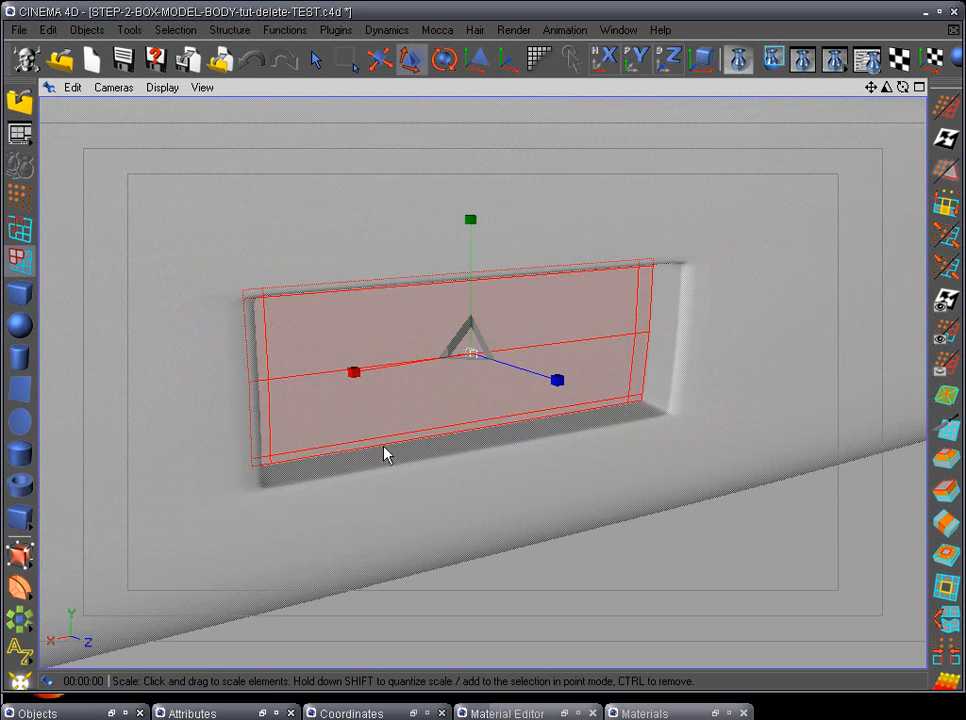
left_click_drag(627, 595, 565, 543, "alt")
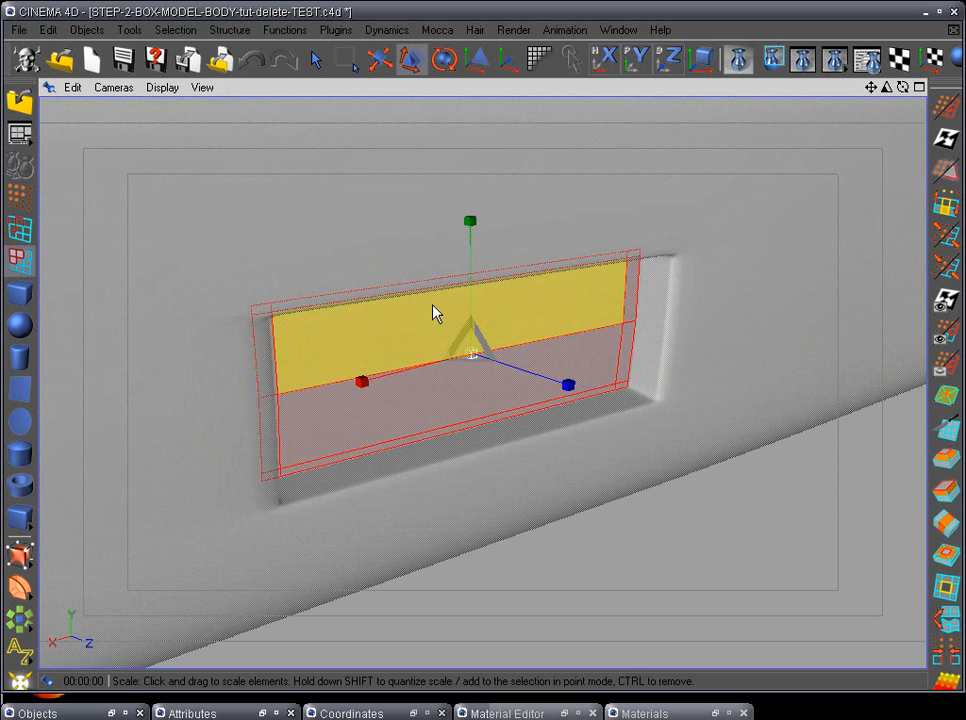
left_click(945, 492)
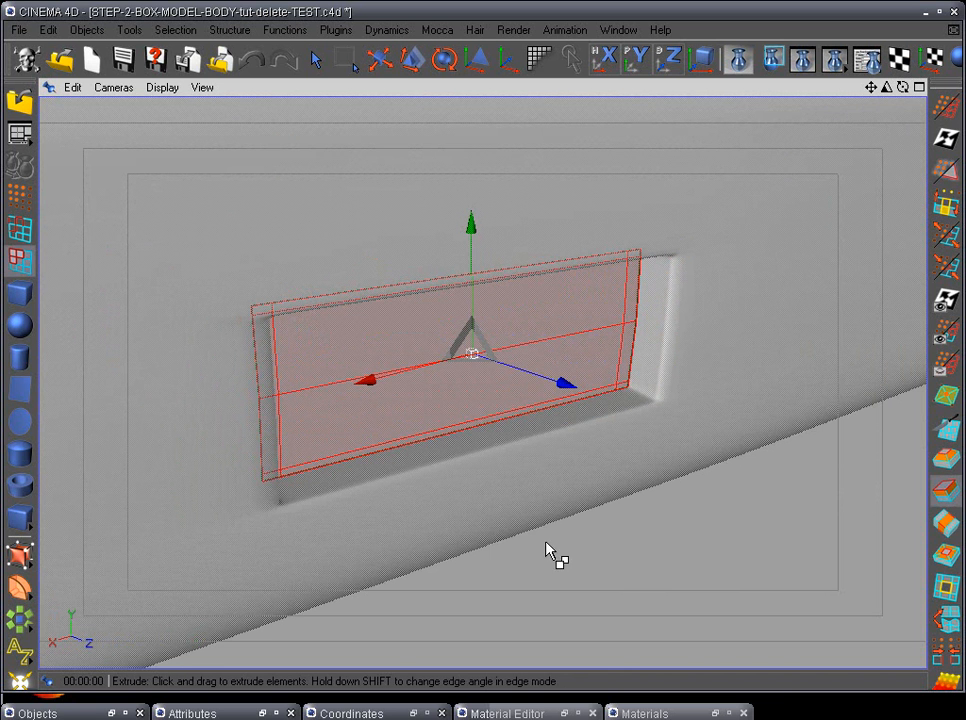
left_click_drag(550, 556, 697, 543)
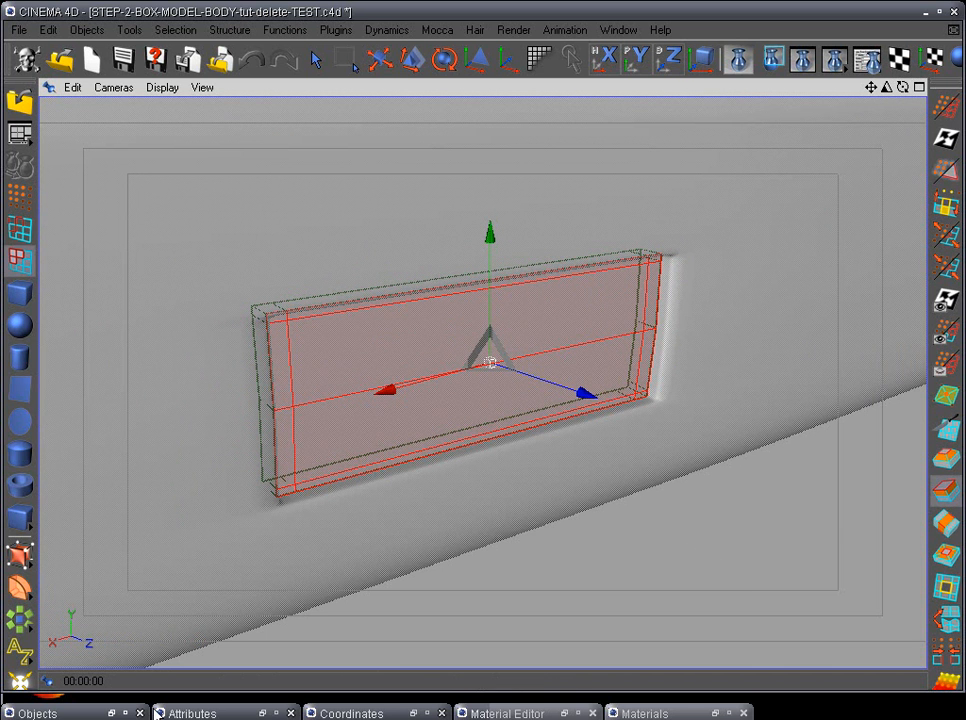
Move FRONT-TURN-SIG into the Null Object under the Symmetry of HALF-PARTS-HYPER.
left_click_drag(38, 713, 331, 417)
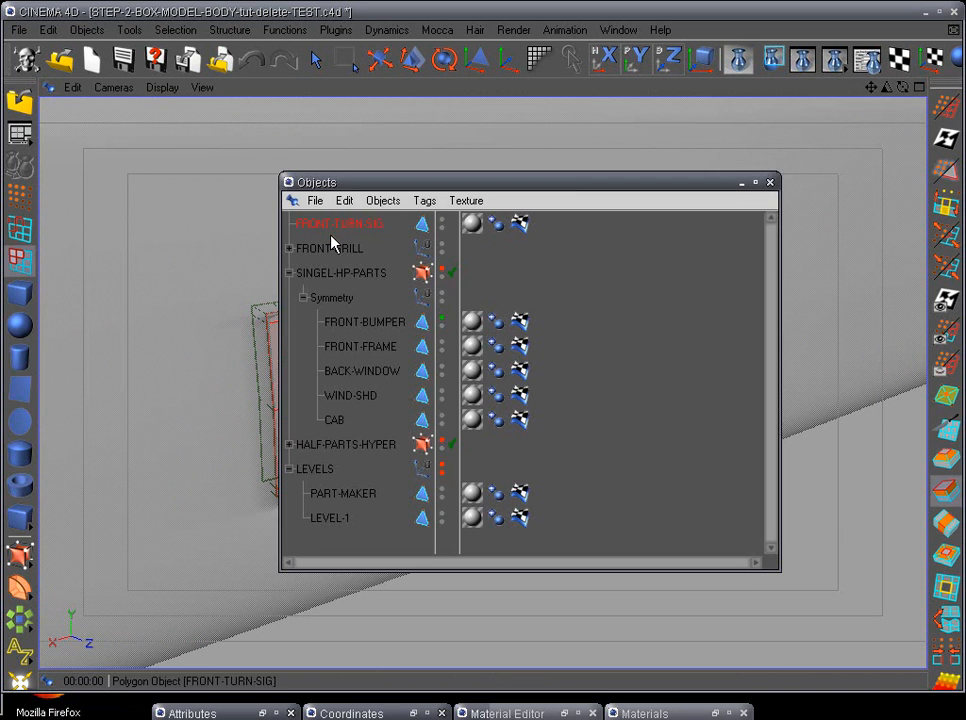
left_click_drag(335, 230, 355, 270)
left_click_drag(338, 481, 336, 228)
left_click(289, 444)
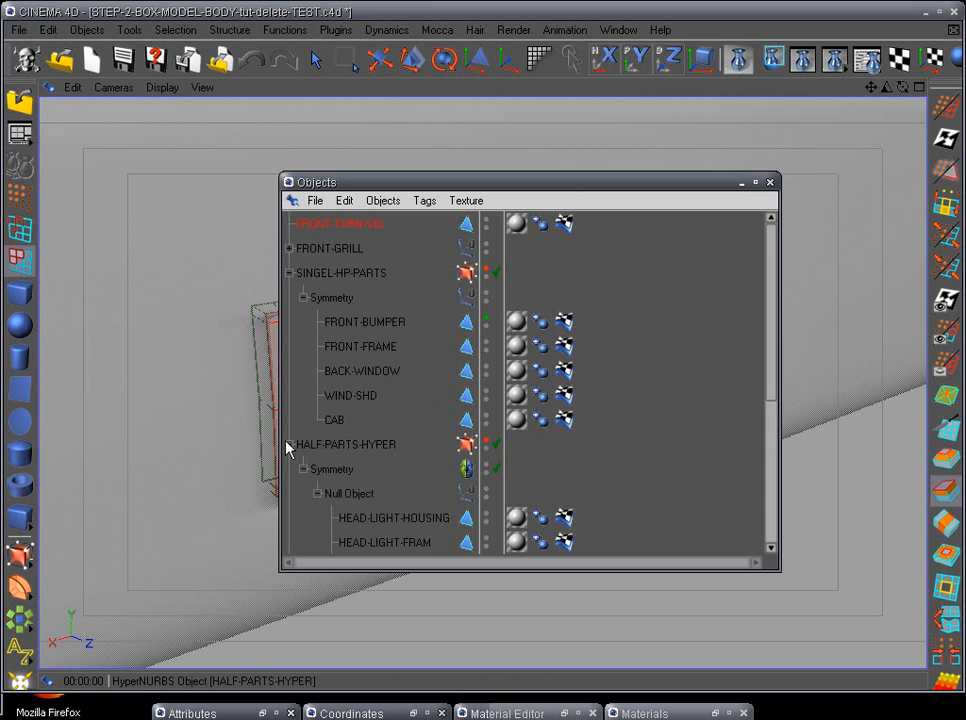
scroll(384, 371, "down", 3)
scroll(368, 290, "up", 3)
left_click_drag(358, 225, 361, 242)
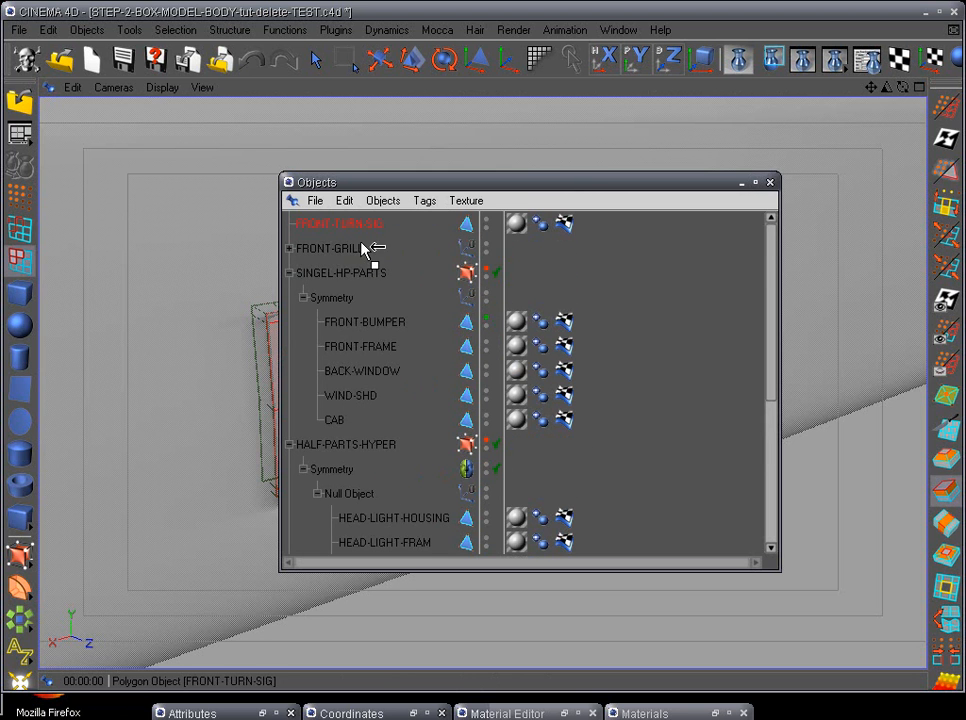
left_click_drag(351, 498, 349, 494)
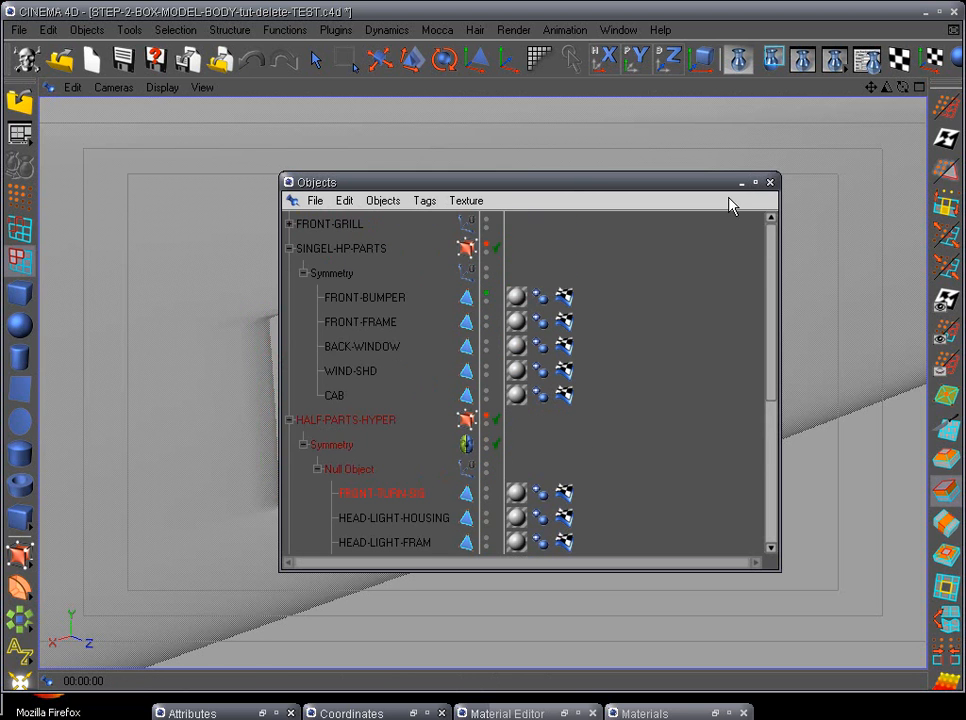
left_click(770, 182)
Move FRONT-BUMPER out of SINGEL-HP-PARTS into the Null Object under the Symmetry of HALF-PARTS-HYPER.
scroll(731, 274, "down", 8)
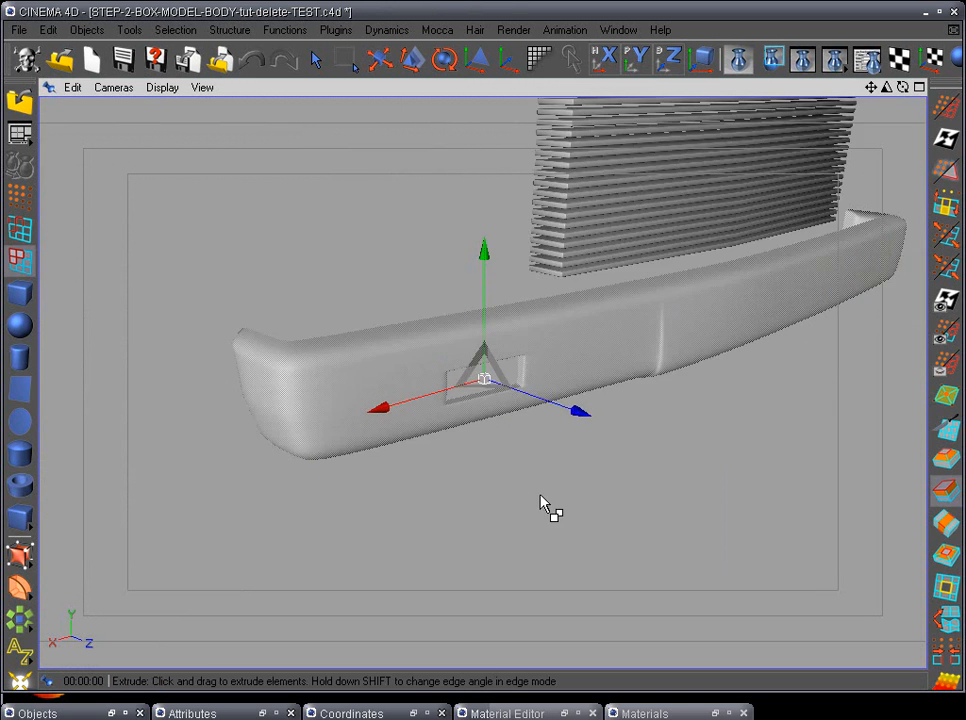
left_click_drag(541, 496, 525, 535, "alt")
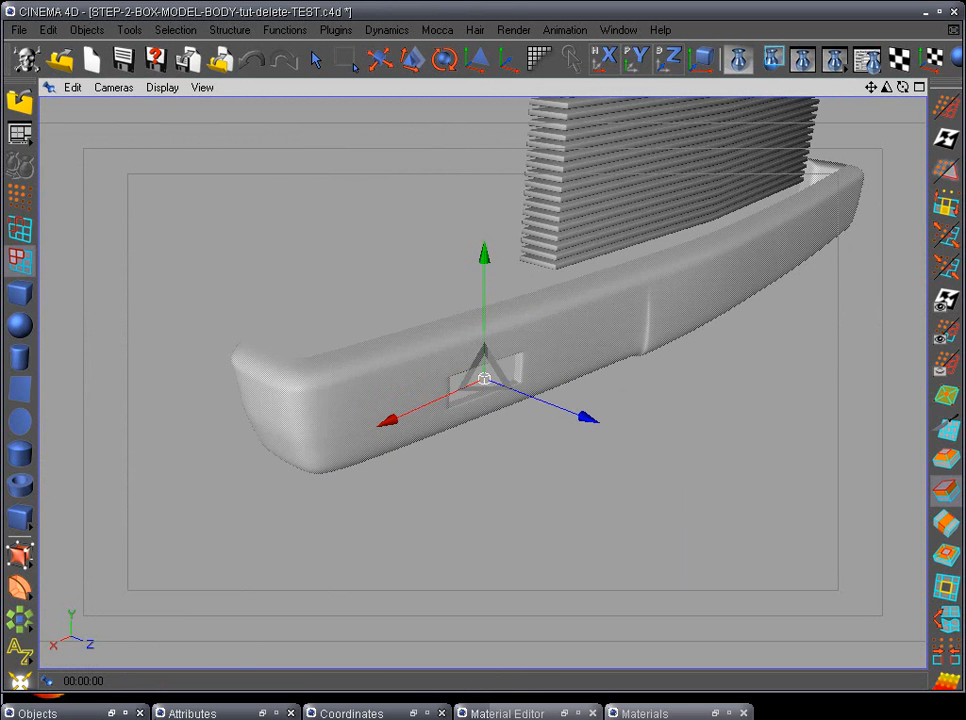
left_click(112, 713)
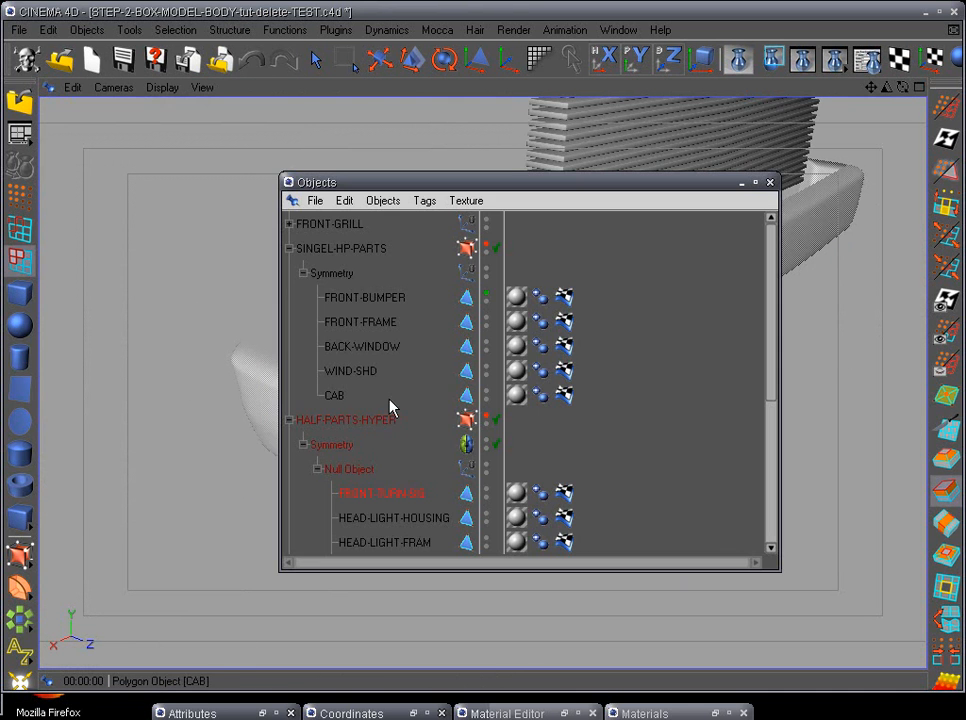
left_click(378, 299)
left_click_drag(378, 300, 356, 484)
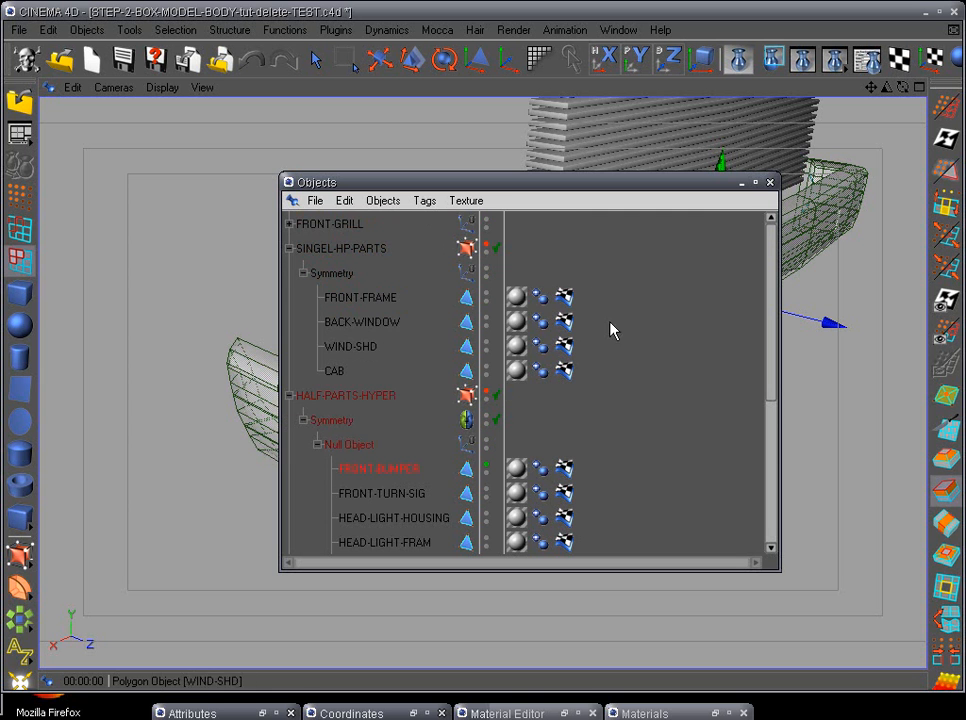
left_click(741, 183)
In the front view, rectangle-select the bumper points on the negative X side of the centre line and delete them.
left_click(21, 203)
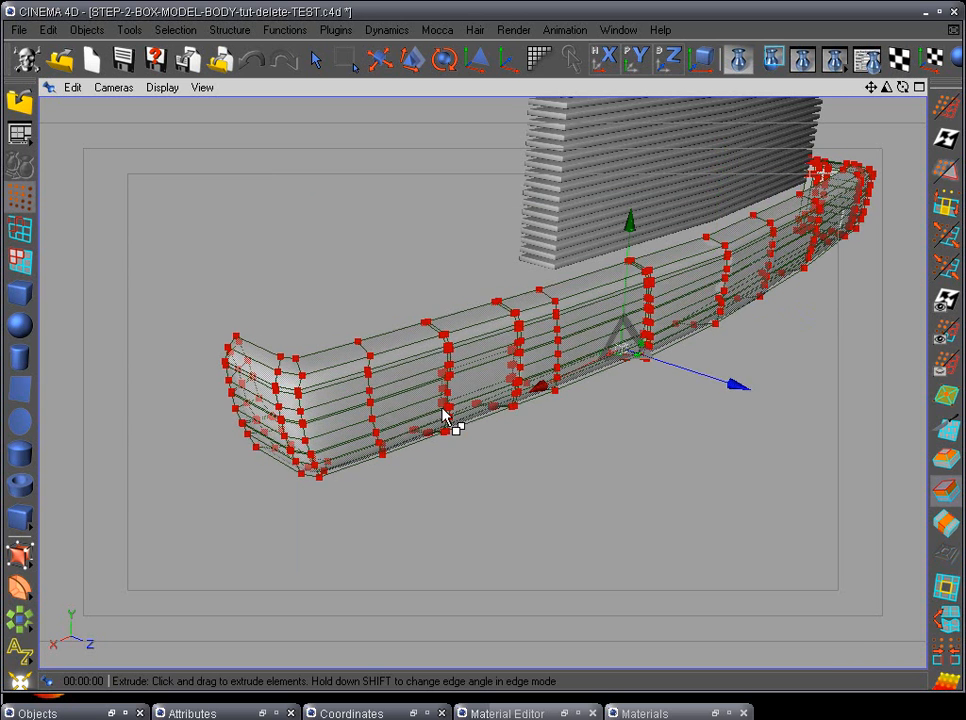
left_click_drag(445, 411, 787, 363, "alt")
middle_click_drag(787, 363, 661, 392, "alt")
key("F4")
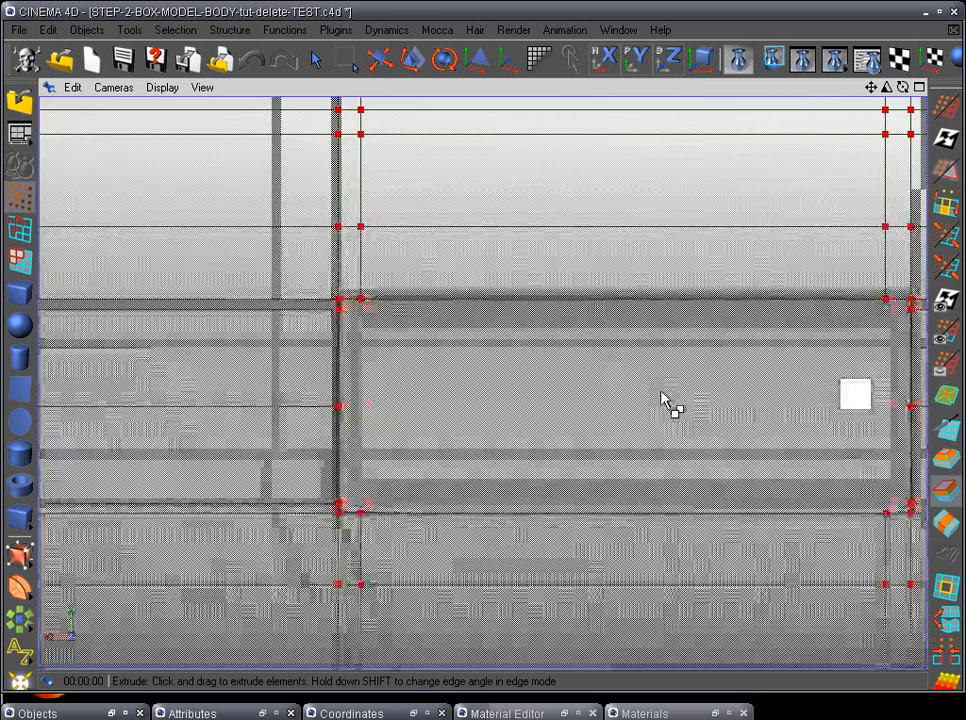
scroll(664, 393, "down", 12)
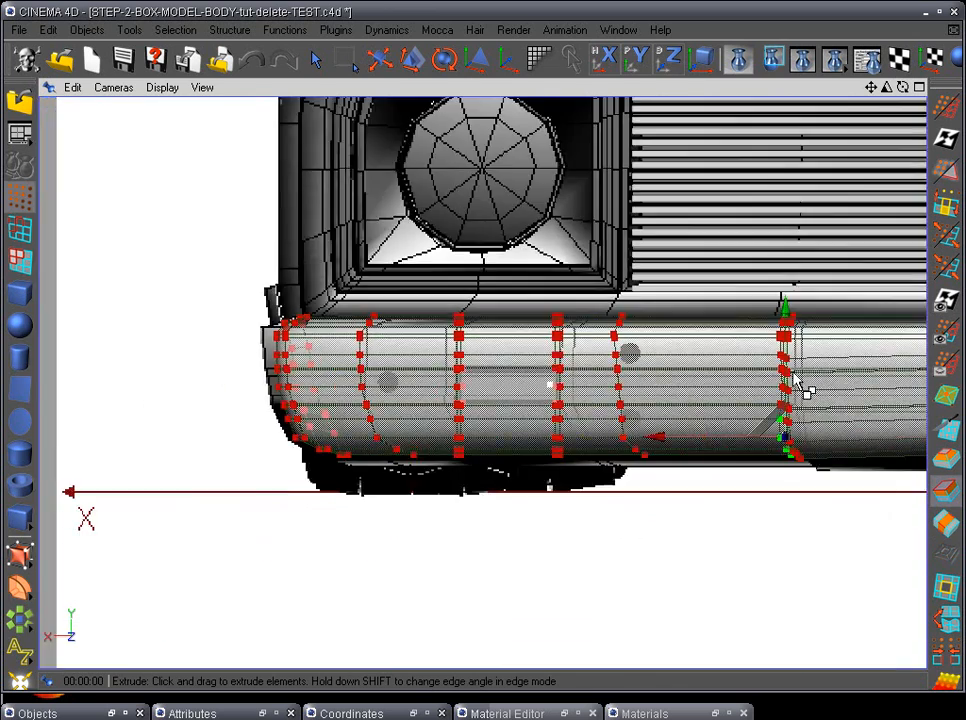
middle_click_drag(830, 371, 388, 384, "alt")
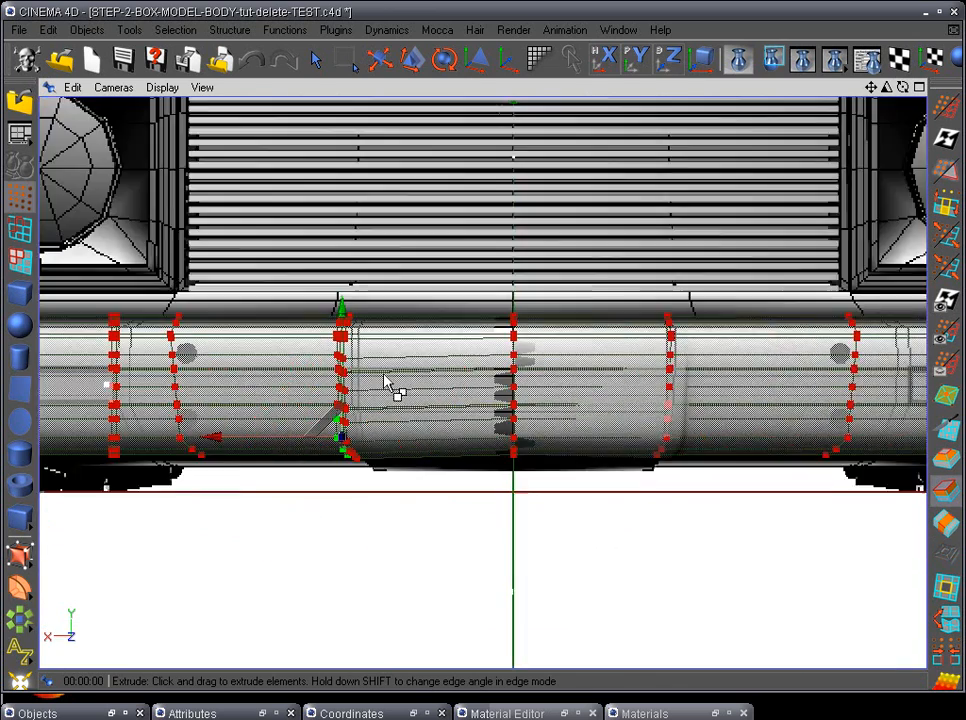
scroll(450, 388, "down", 3)
middle_click_drag(599, 478, 413, 498, "alt")
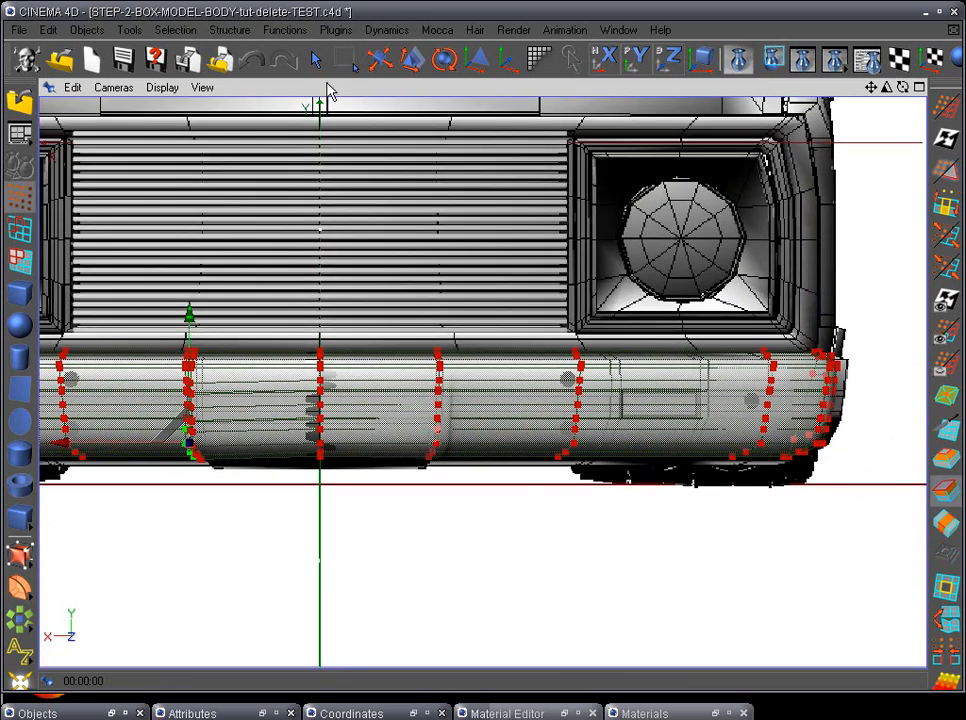
left_click(345, 60)
left_click_drag(395, 231, 880, 592)
key("Delete")
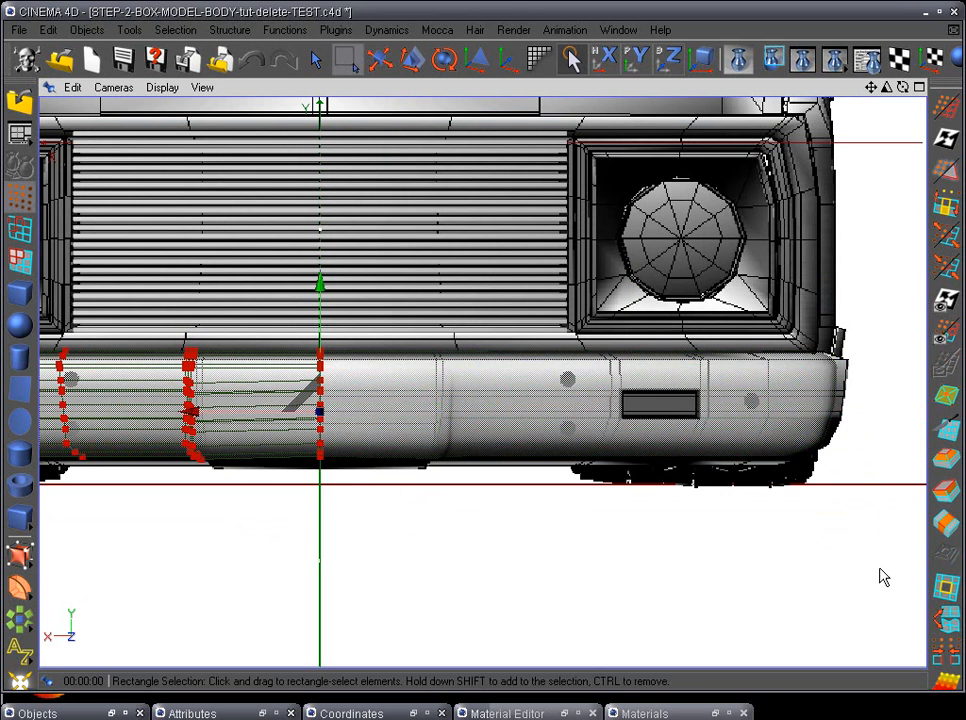
key("F1")
left_click_drag(829, 506, 625, 487, "alt")
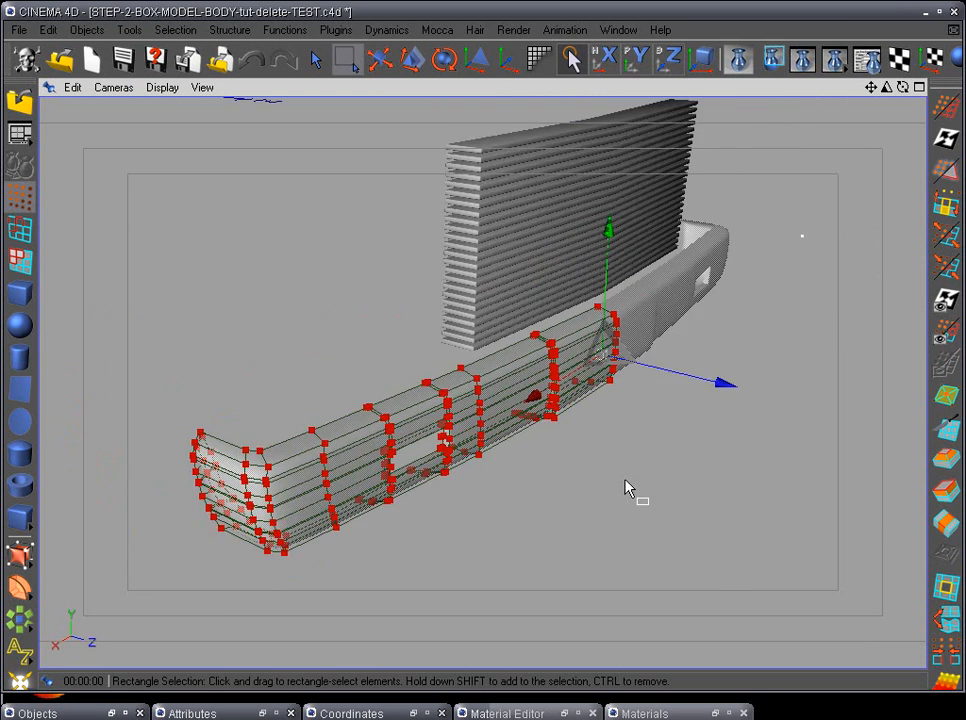
Restore editor visibility of the HALF-PARTS-HYPER and SINGEL-HP-PARTS groups and reset FRONT-BUMPER's own visibility override to default.
left_click_drag(539, 485, 497, 506, "alt")
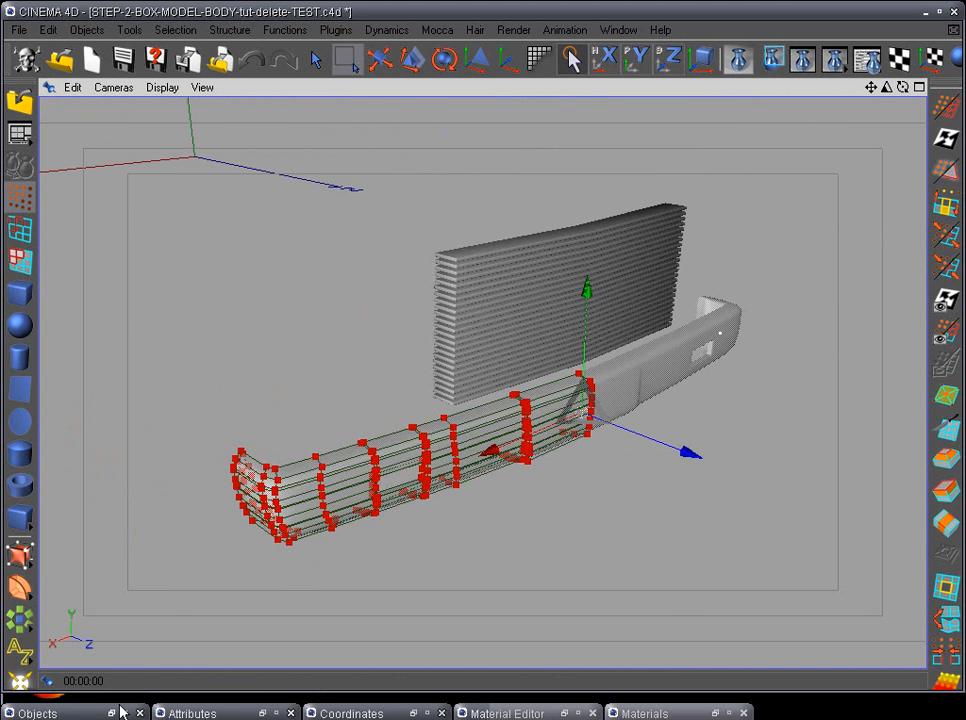
left_click(38, 713)
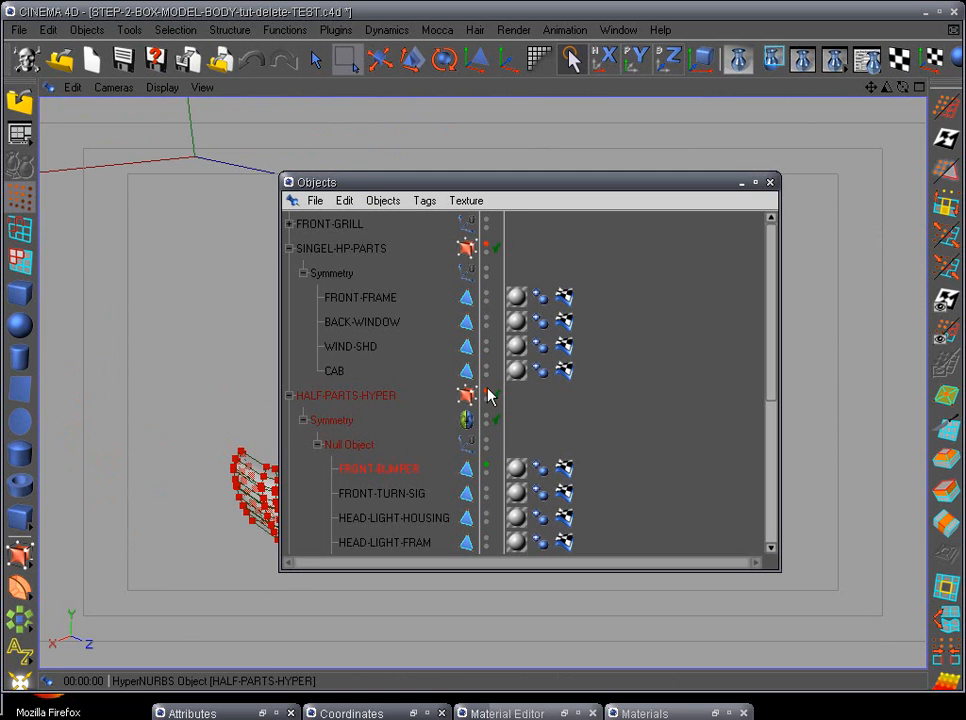
left_click(487, 394)
left_click(487, 248)
scroll(653, 347, "down", 4)
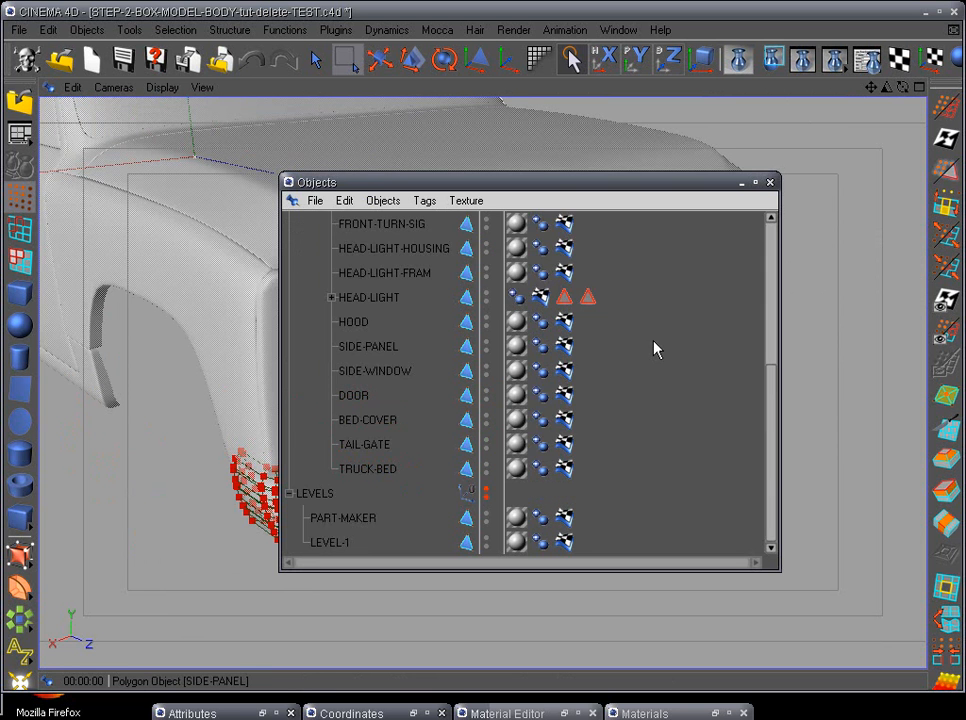
scroll(655, 347, "up", 4)
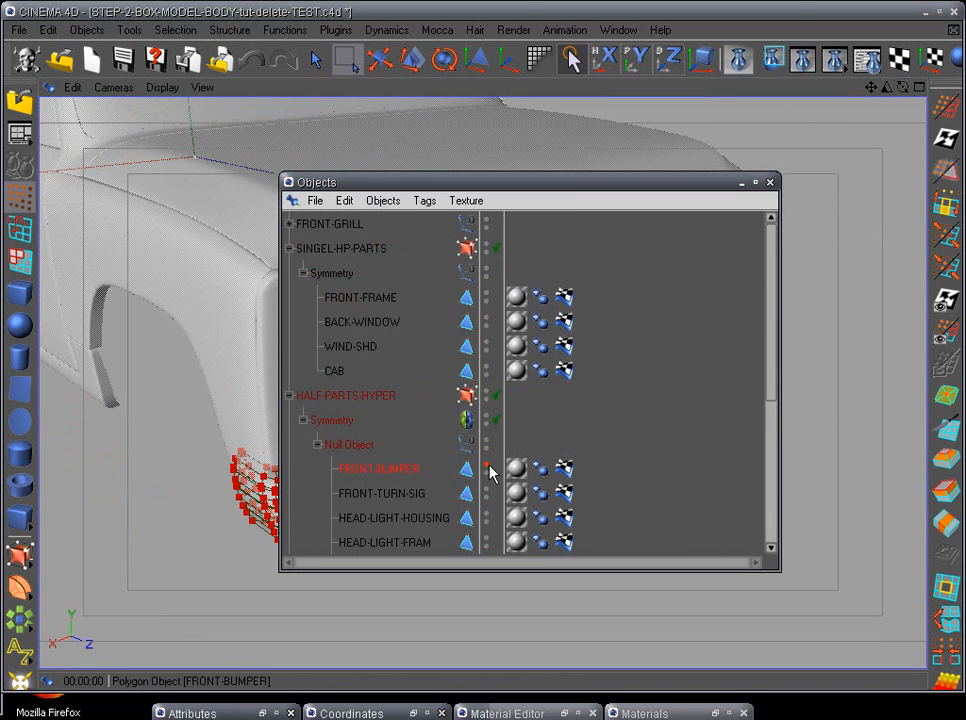
left_click(742, 184)
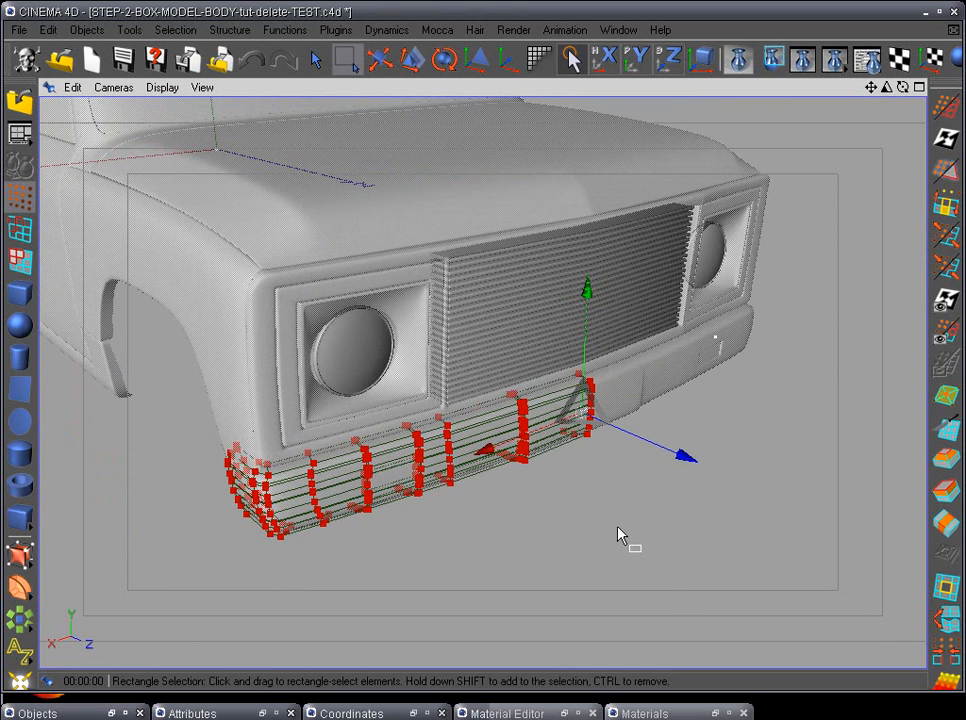
Collapse the LEVELS group and the Null Object under Symmetry, and deselect all objects to inspect the truck's front with its bumper.
left_click(112, 713)
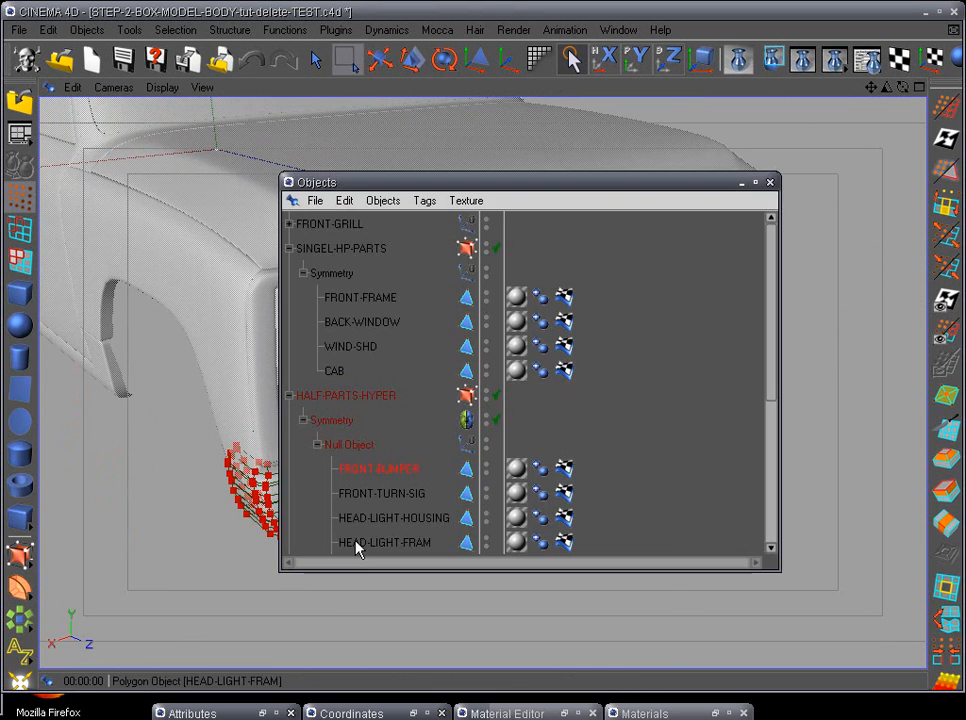
scroll(358, 545, "down", 4)
left_click(291, 492)
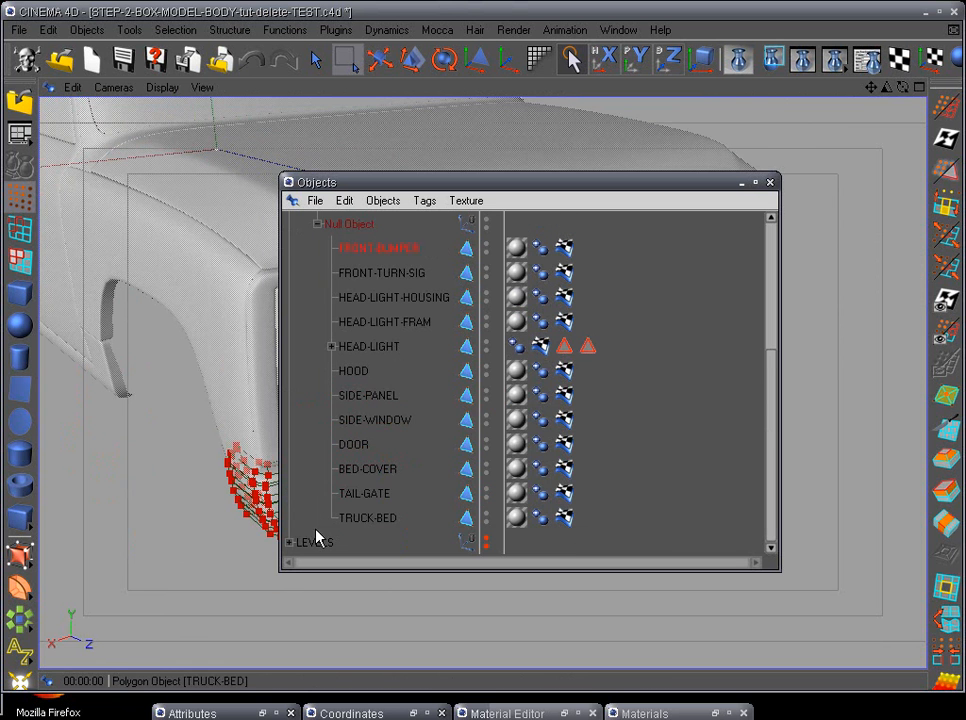
left_click(317, 224)
left_click(630, 277)
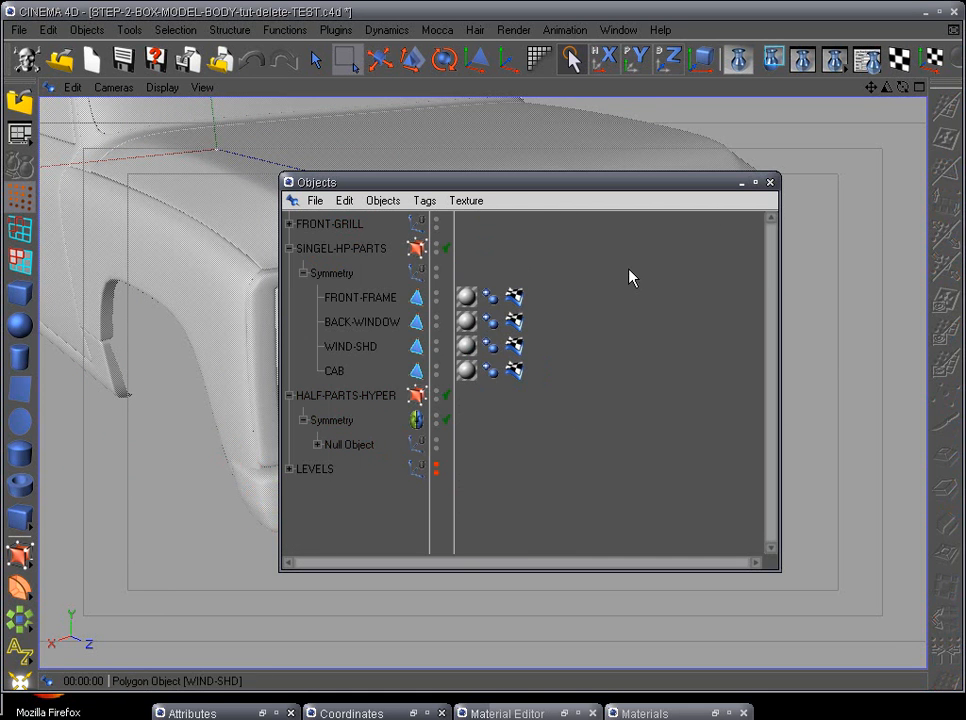
left_click(741, 183)
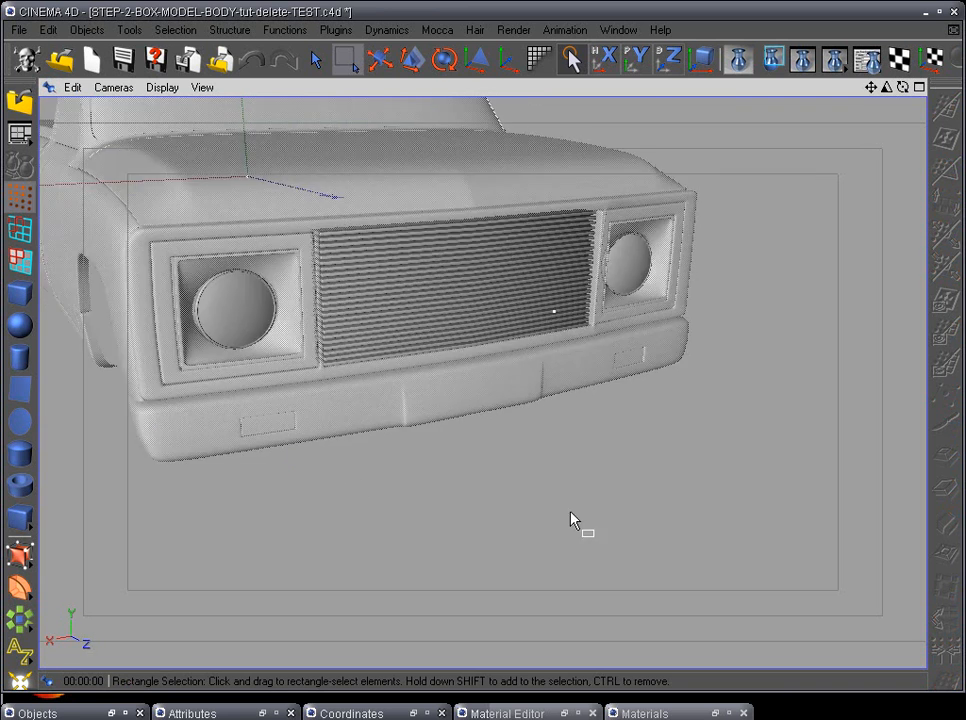
left_click_drag(571, 519, 550, 508, "alt")
left_click_drag(481, 474, 561, 497, "alt")
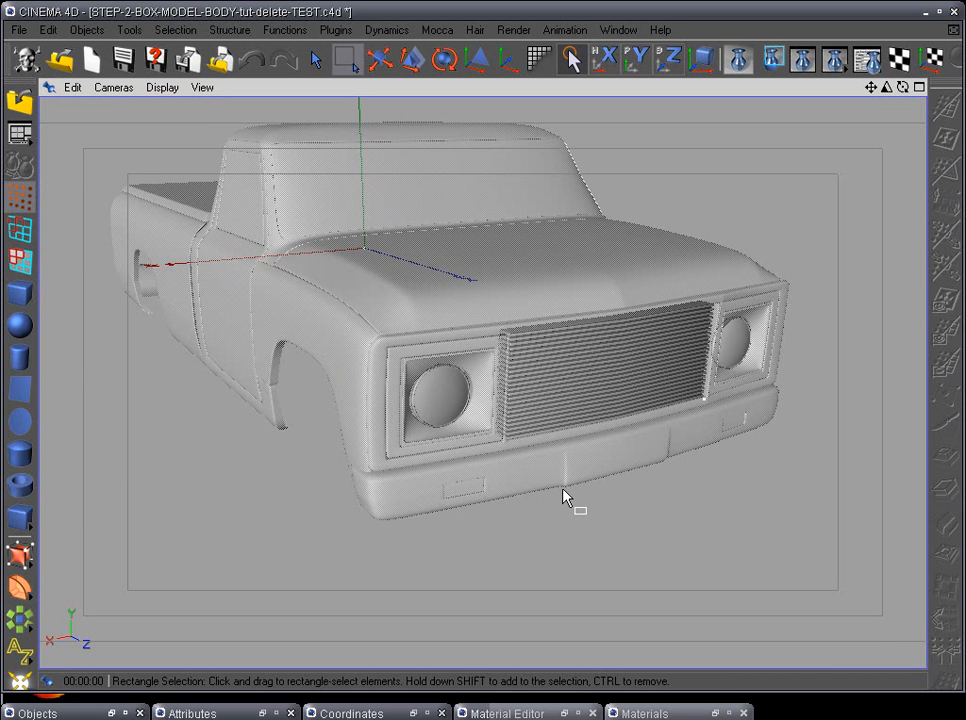